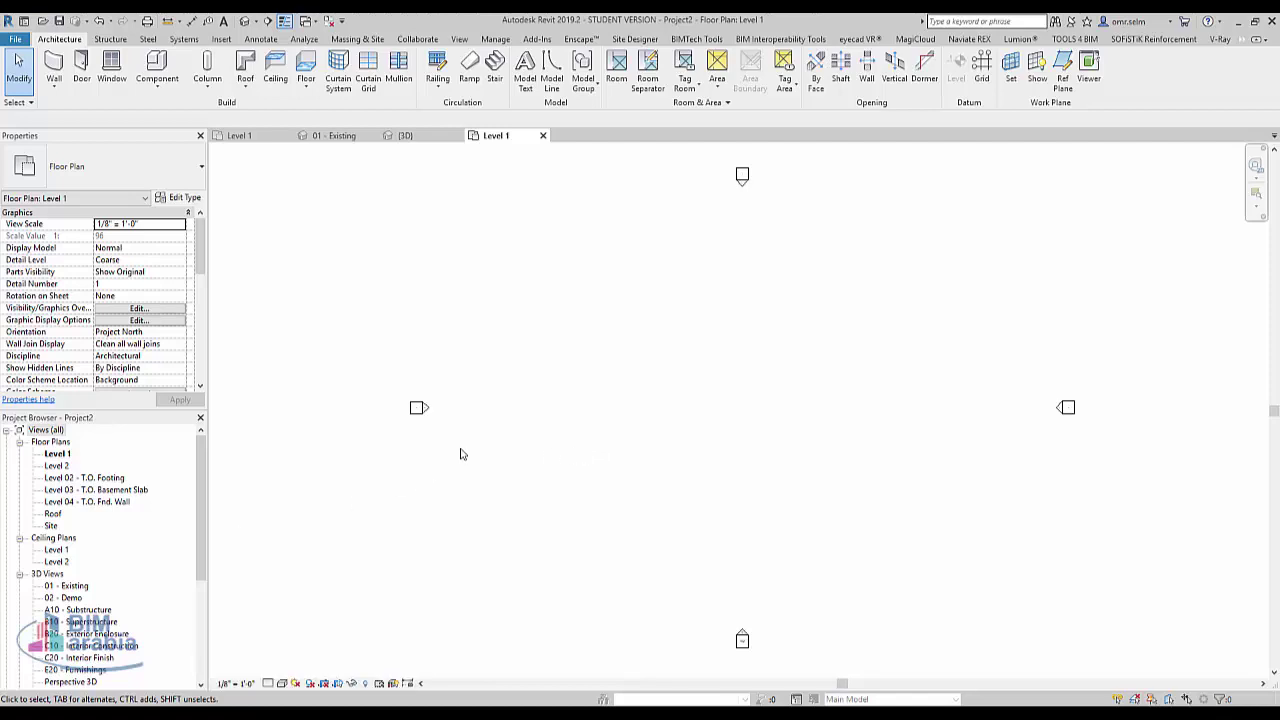
Step: Set the project length units to Meters in Project Units (UN)
key("u")
key("n")
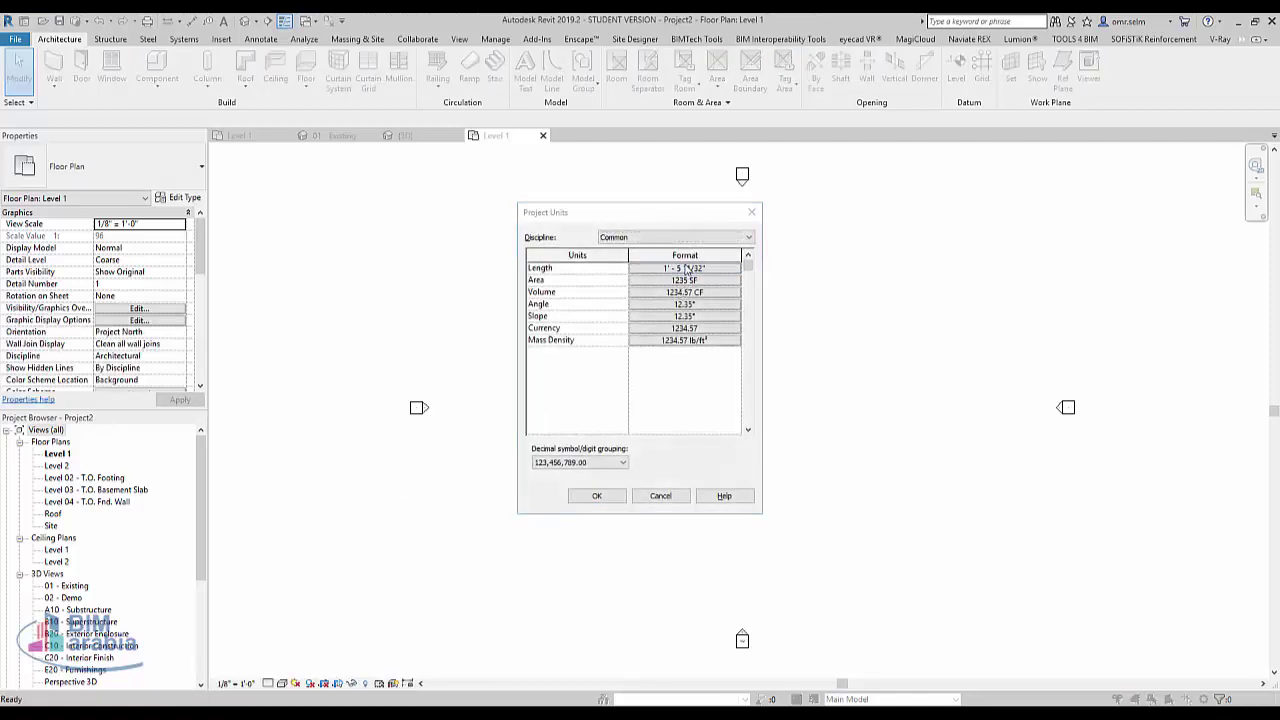
left_click(685, 268)
left_click(680, 291)
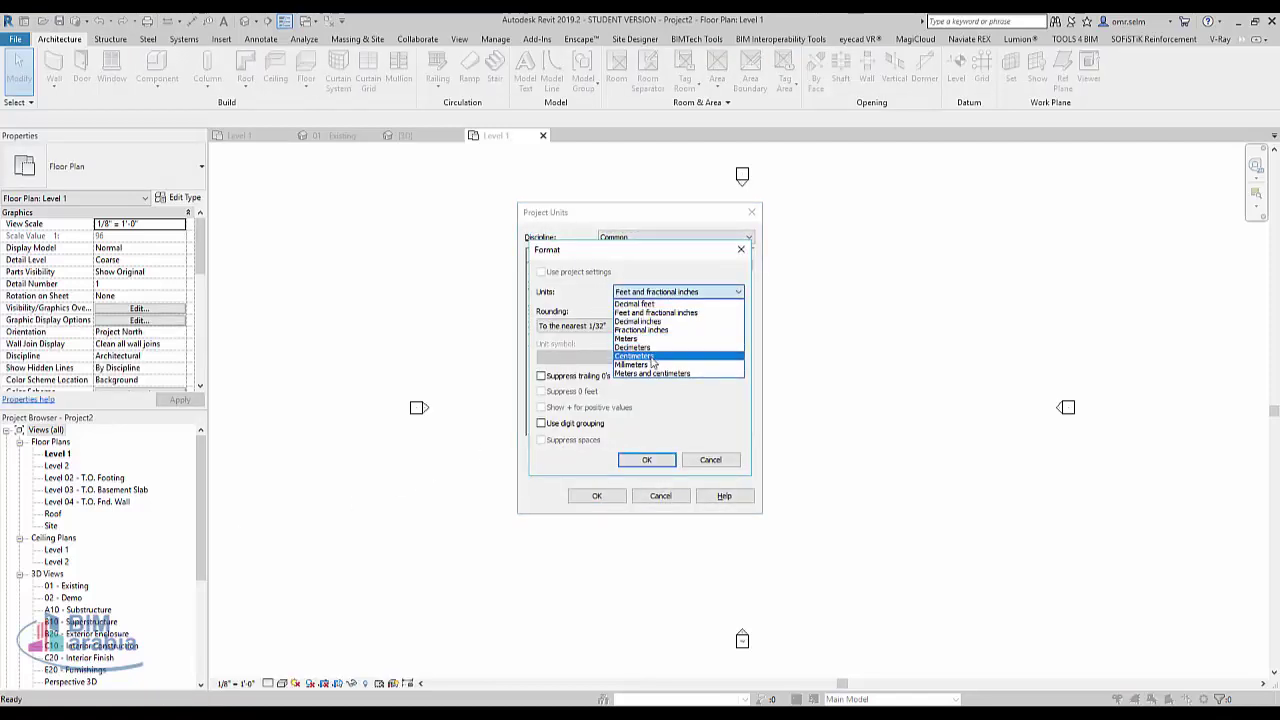
left_click(630, 338)
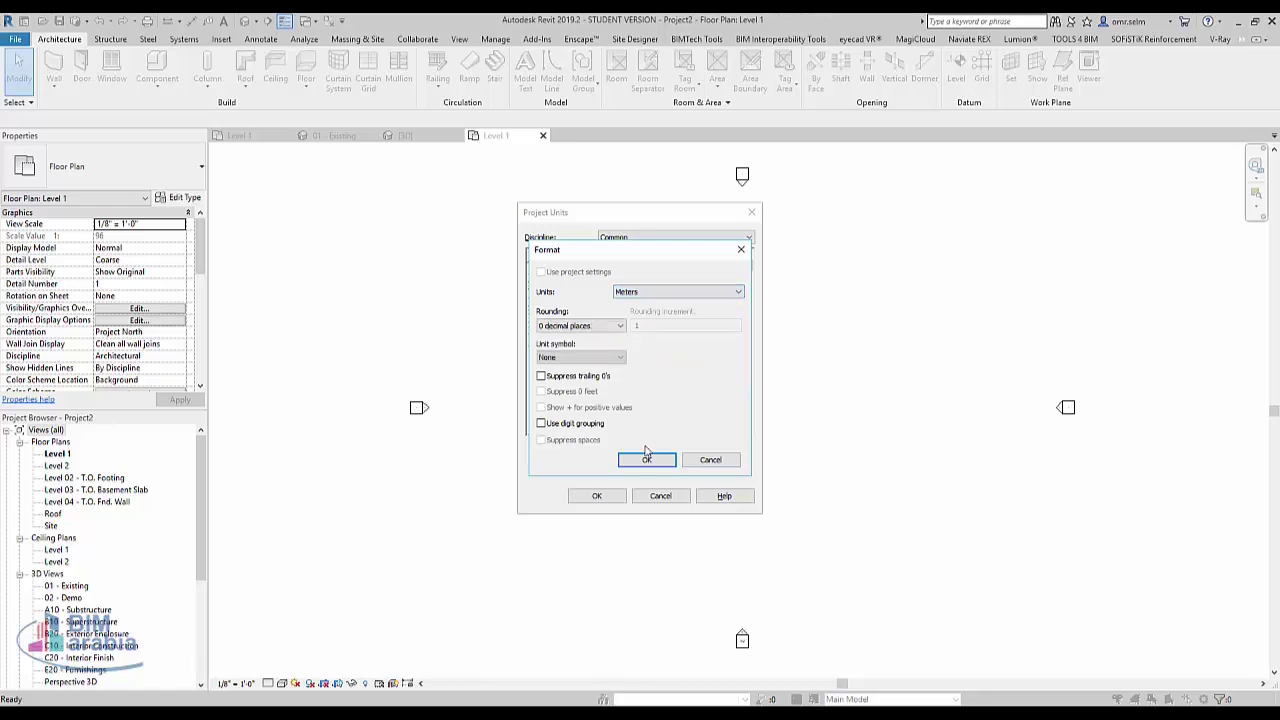
left_click(647, 459)
left_click(603, 497)
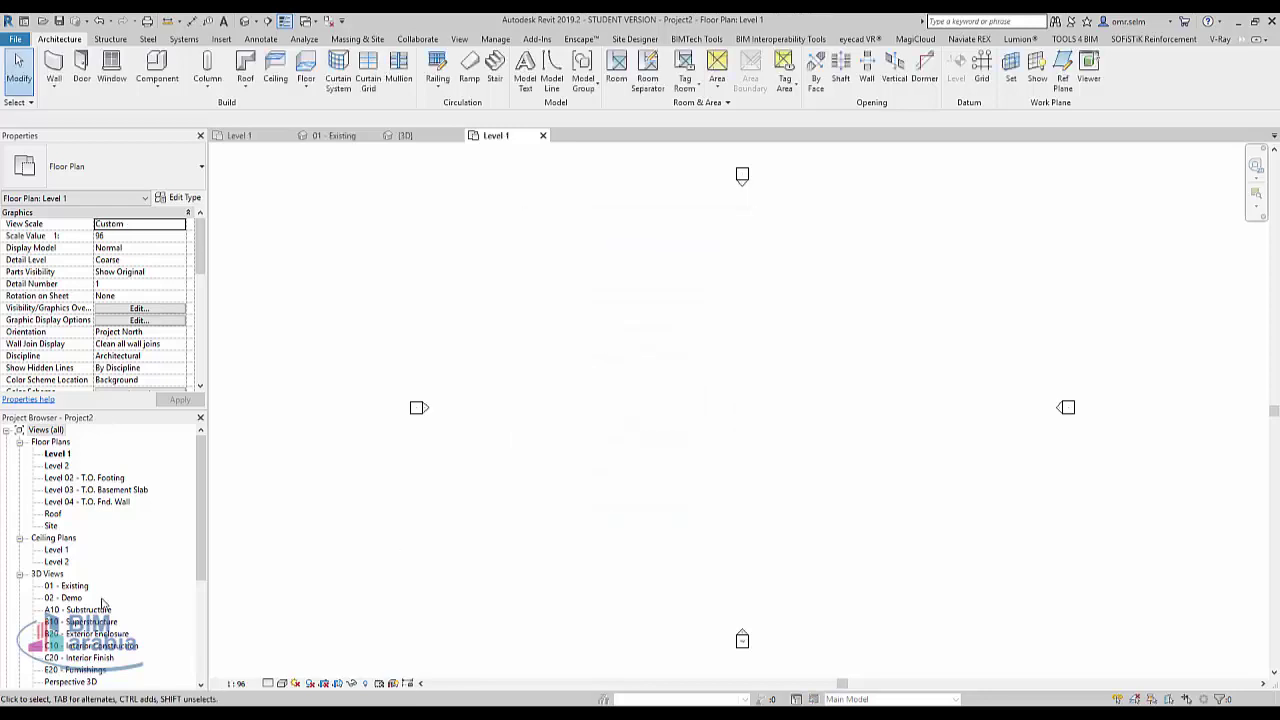
left_click(55, 550)
scroll(68, 590, "down", 3)
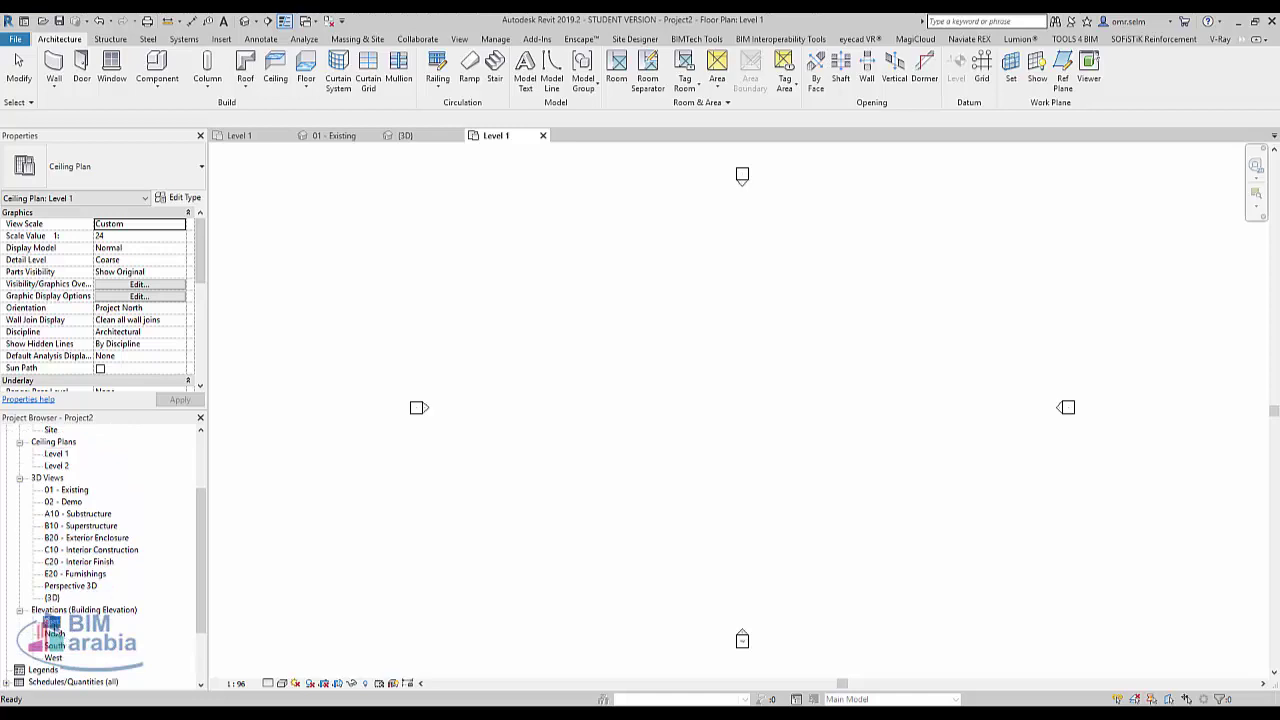
Step: In the East elevation, delete the three lowest levels and their views
double_click(52, 622)
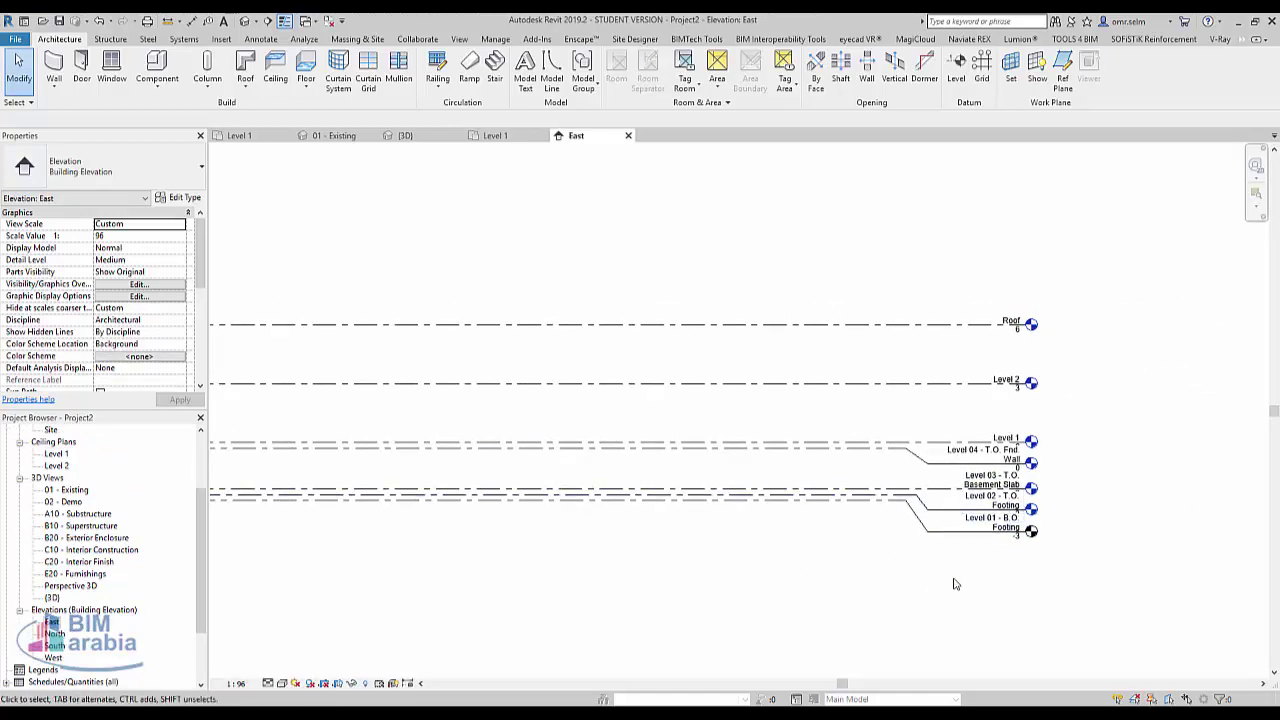
left_click_drag(932, 578, 785, 466)
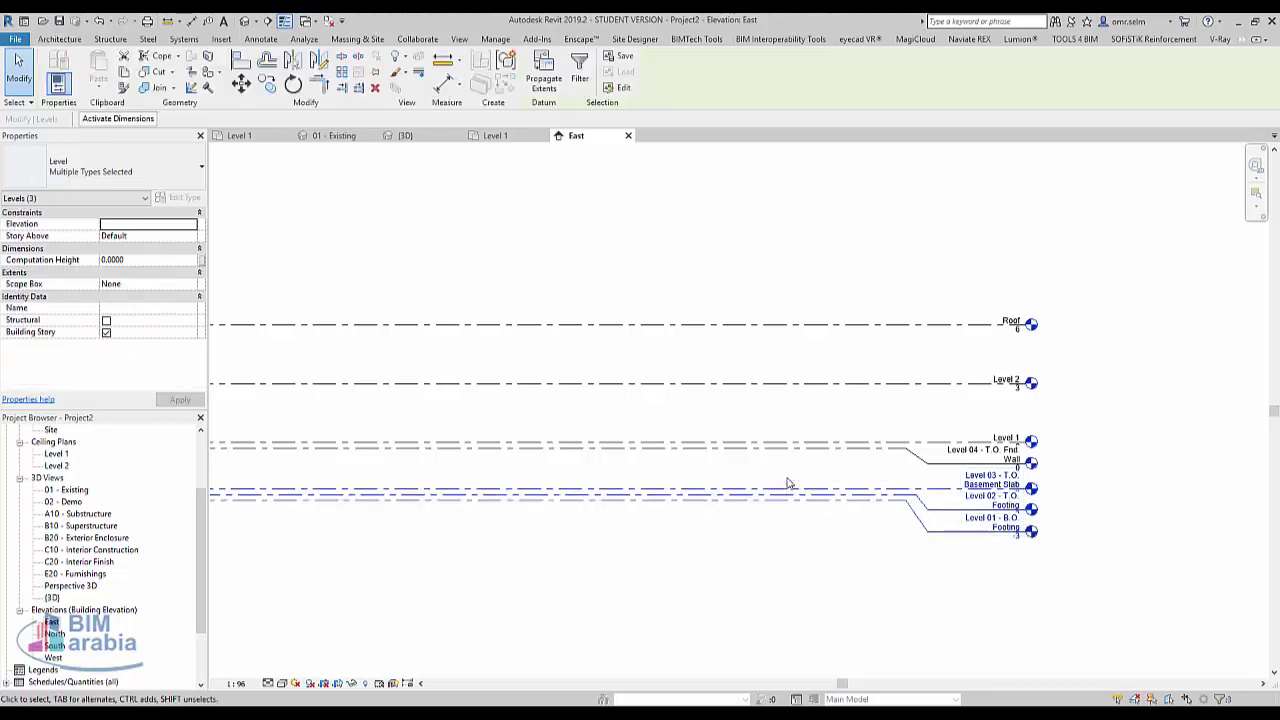
key("Delete")
left_click(683, 410)
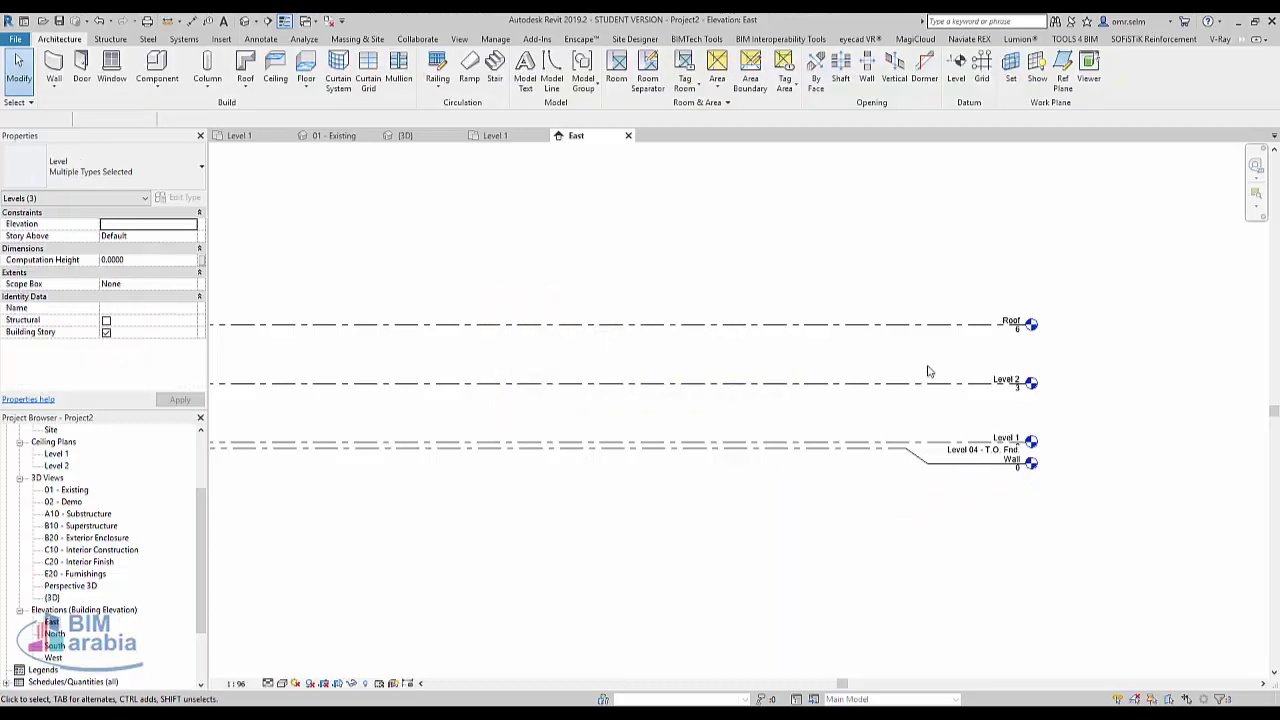
Step: Set Level 04's elevation to 0, then delete Level 04
left_click(945, 463)
key("Delete")
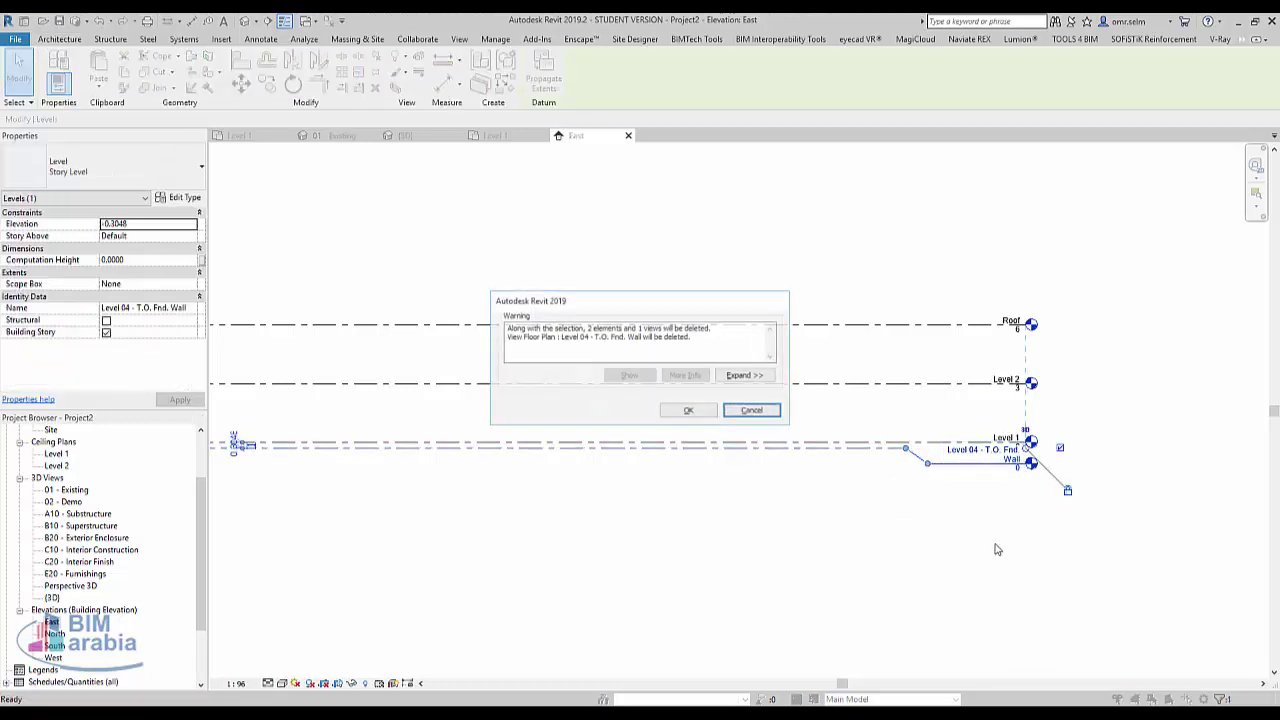
key("Escape")
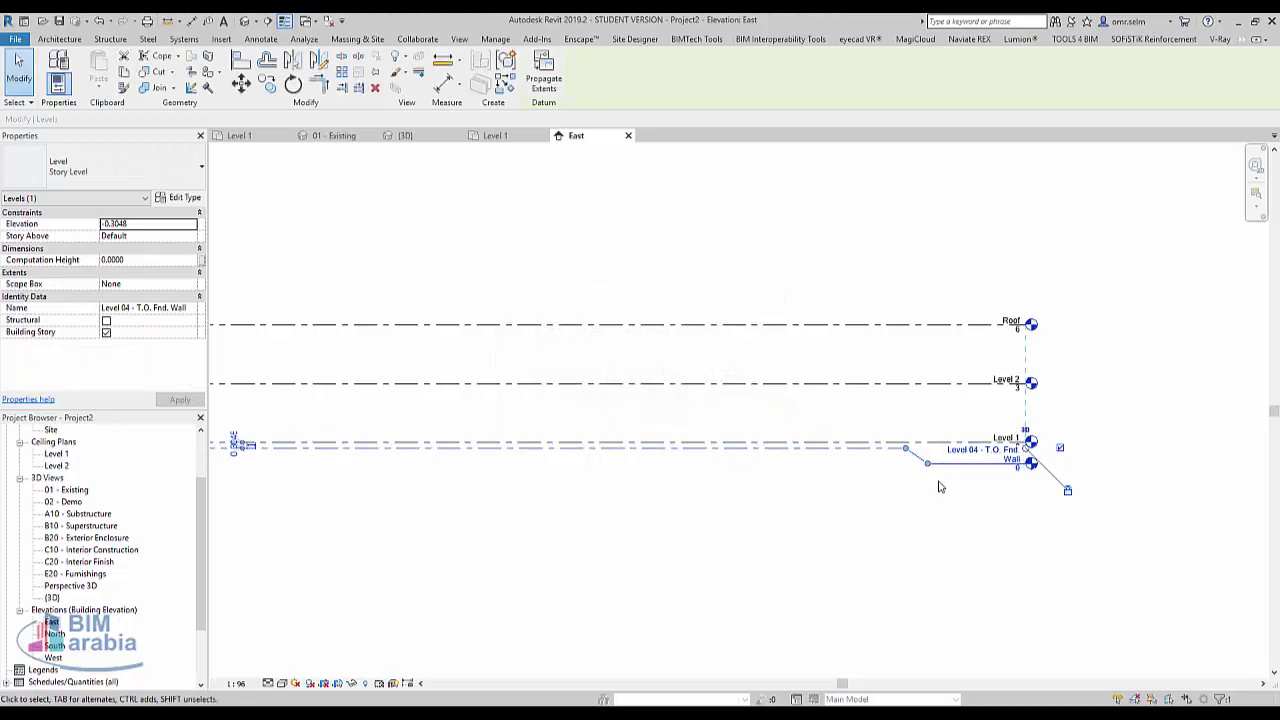
left_click(965, 450)
key("Escape")
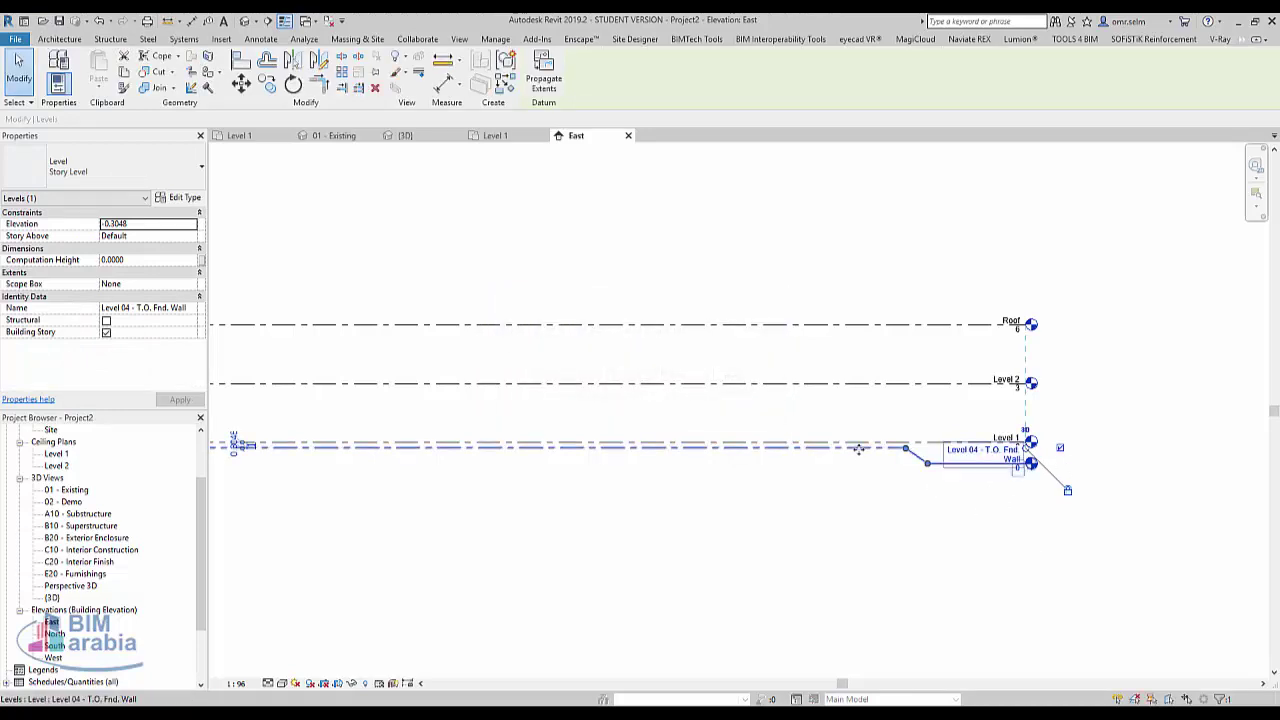
left_click_drag(858, 448, 863, 511)
left_click(1017, 528)
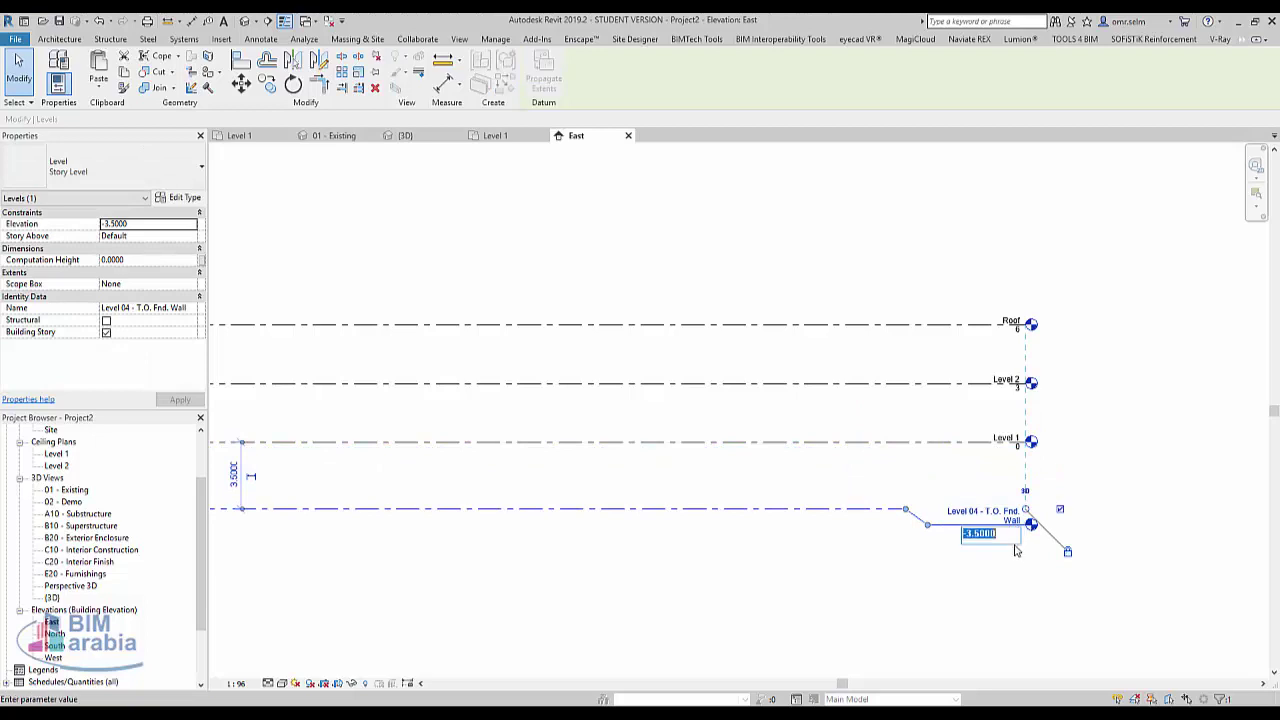
type("0")
key("Return")
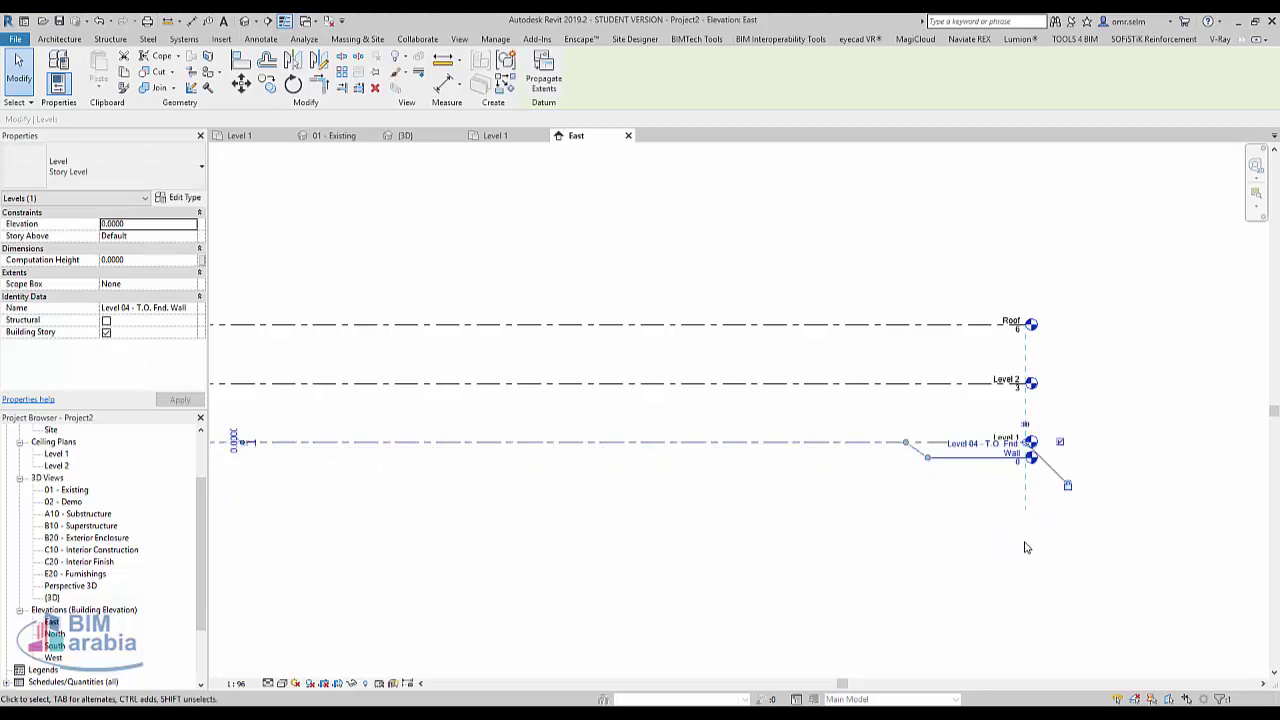
key("Delete")
left_click(688, 414)
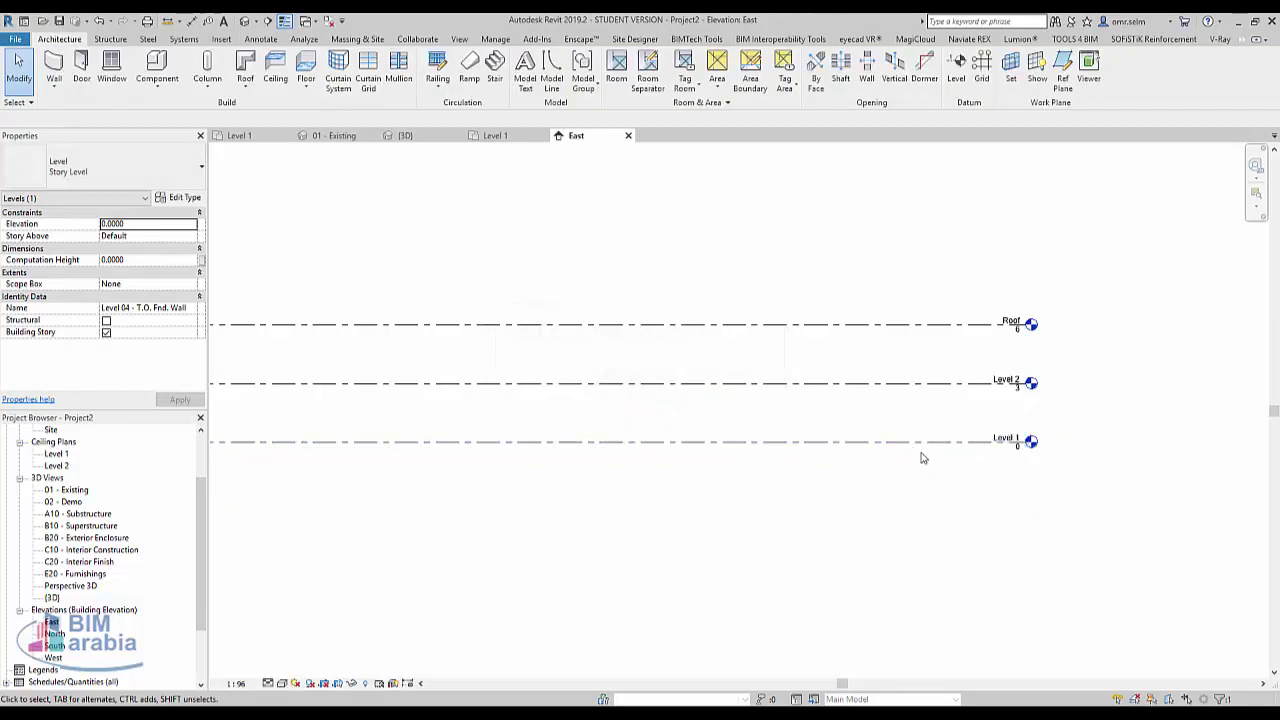
Step: Set Level 2's elevation to 4 and the Roof elevation to 8
left_click(1018, 393)
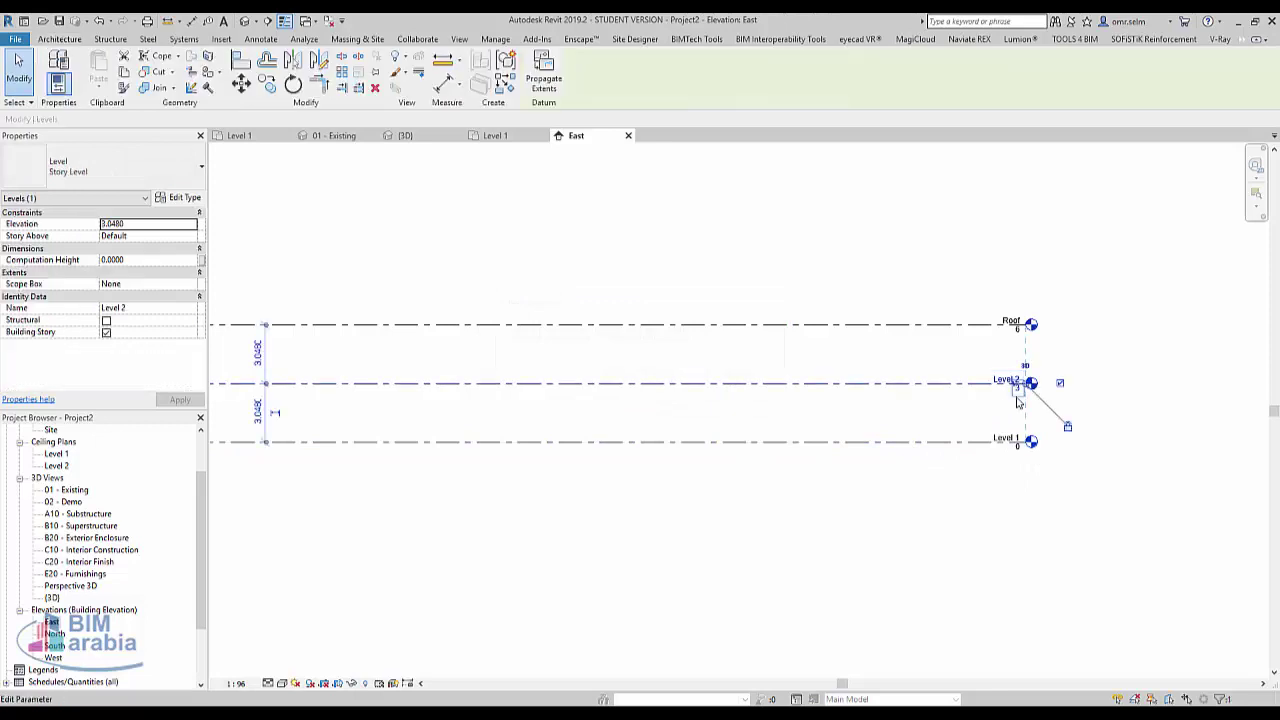
left_click(1015, 396)
type("4")
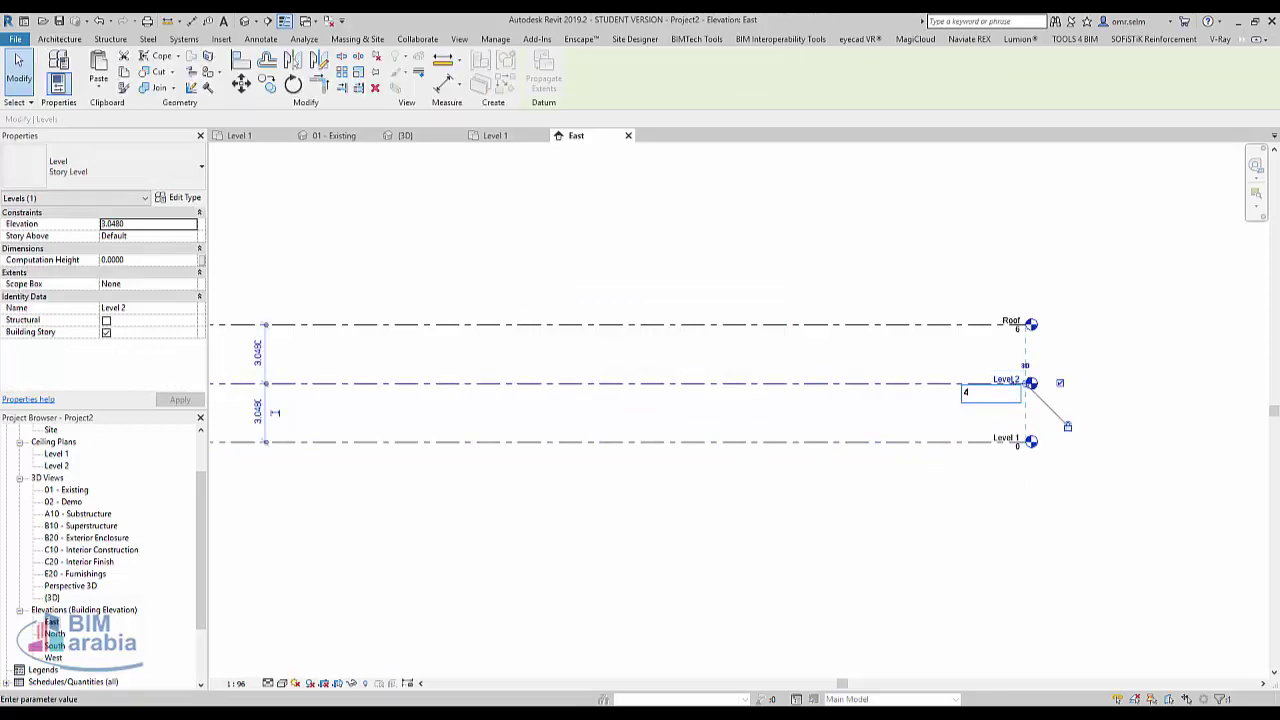
key("Return")
left_click(1015, 335)
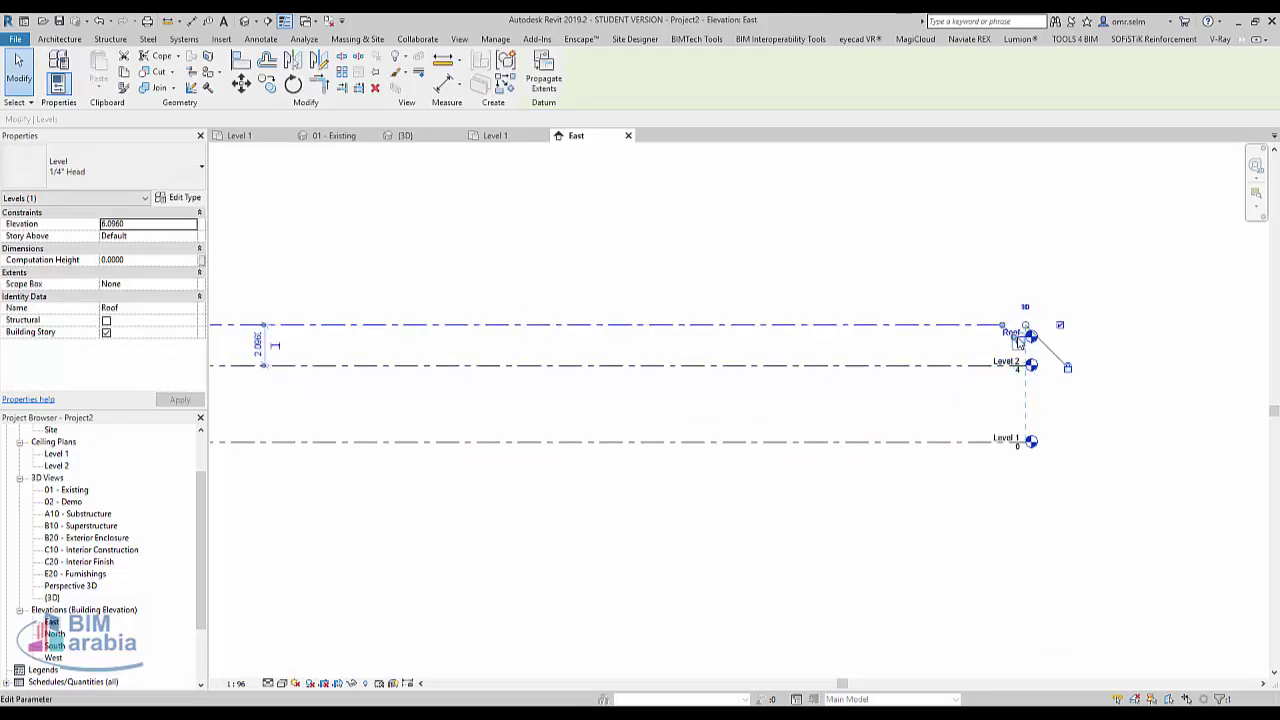
left_click(1018, 342)
key("Return")
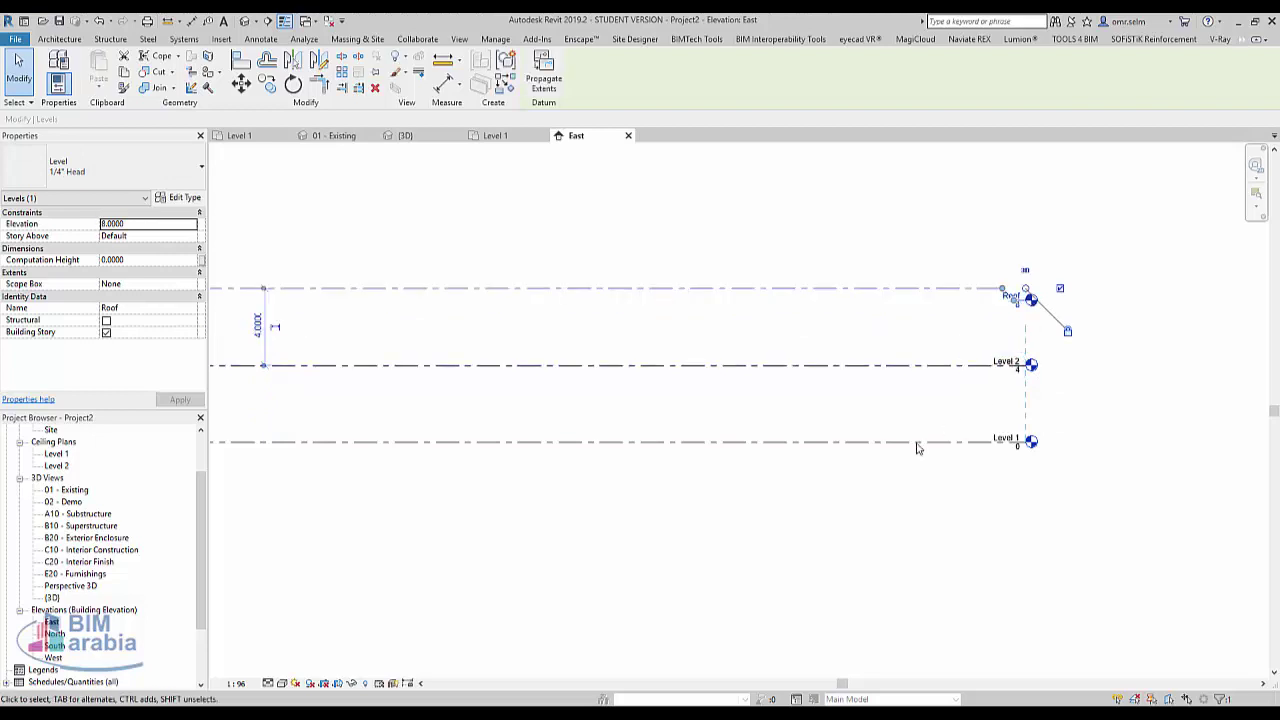
middle_click_drag(914, 448, 886, 611)
key("Escape")
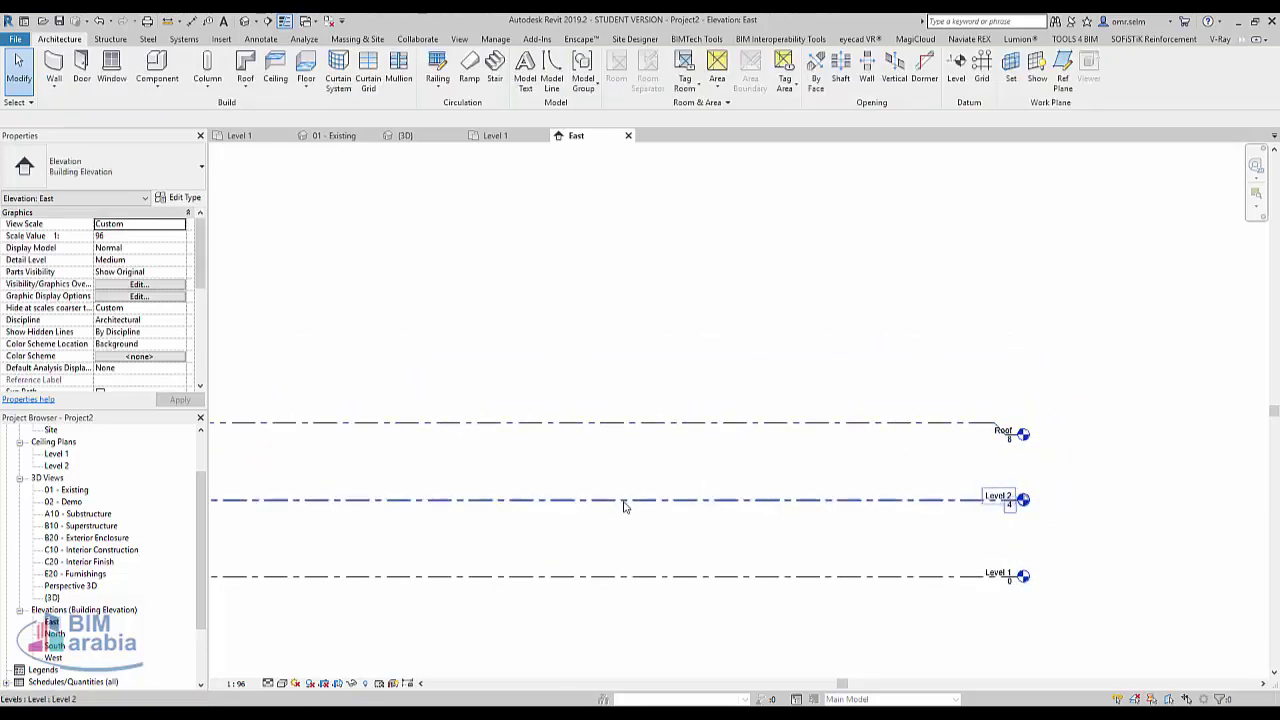
Step: Copy Level 2 to create new levels at 12 and 16, then open the Level 1 ceiling plan
left_click(624, 503)
key("c")
key("o")
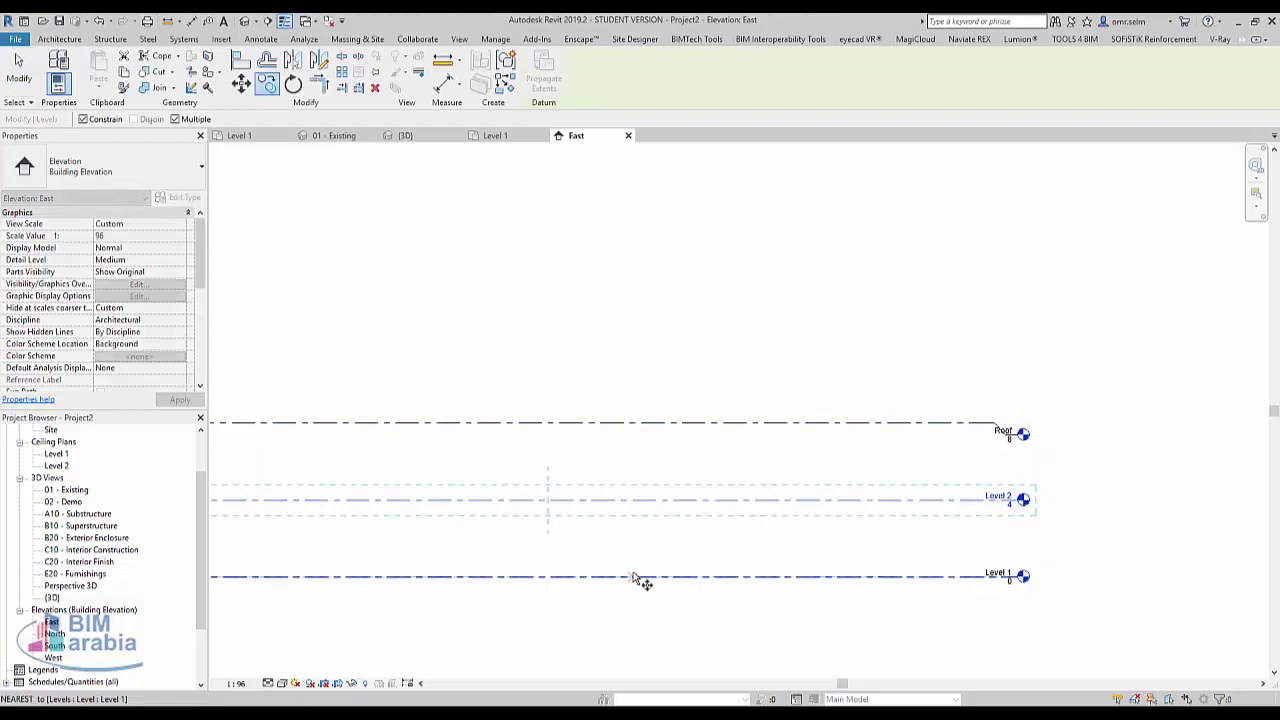
left_click(632, 500)
left_click(640, 423)
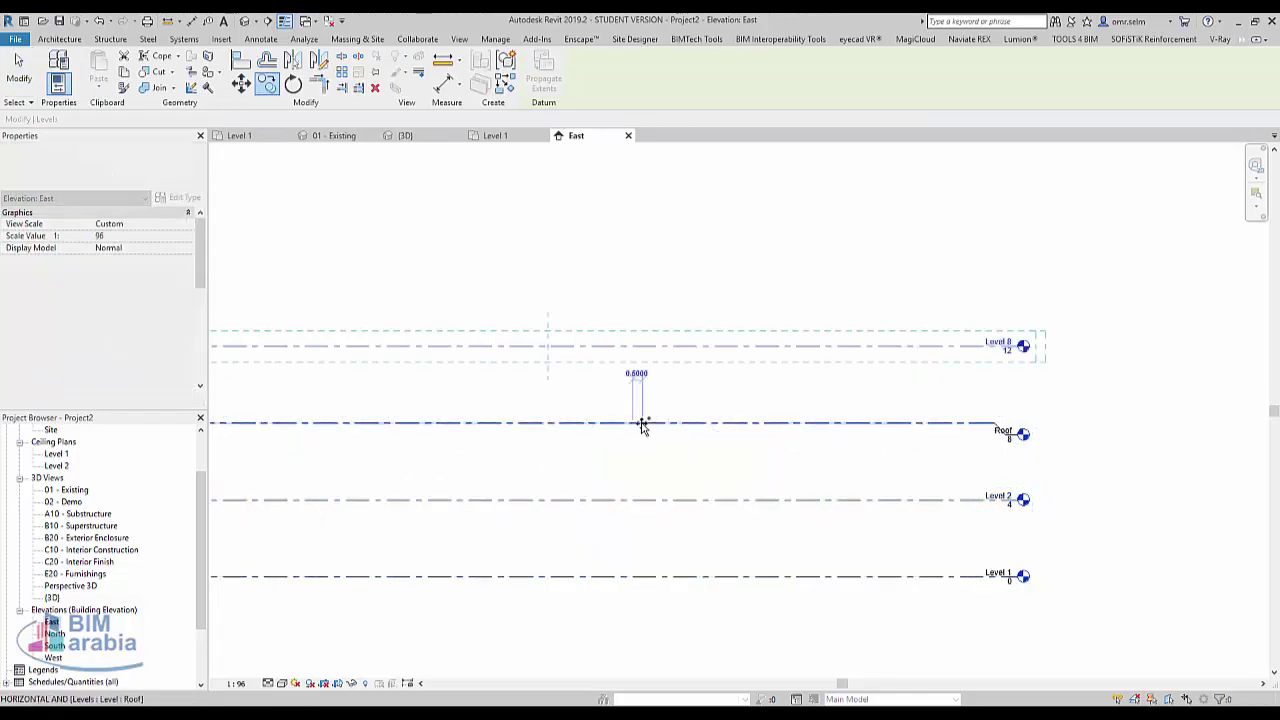
left_click(642, 347)
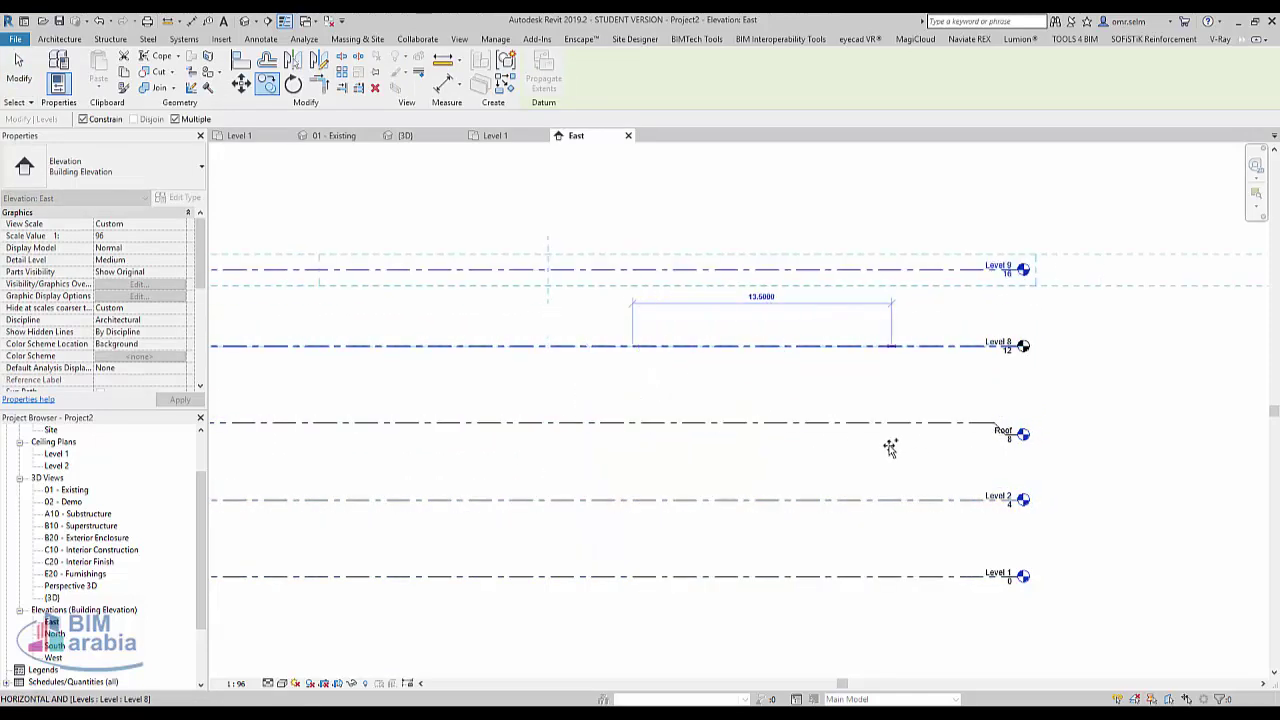
key("Escape")
key("Escape")
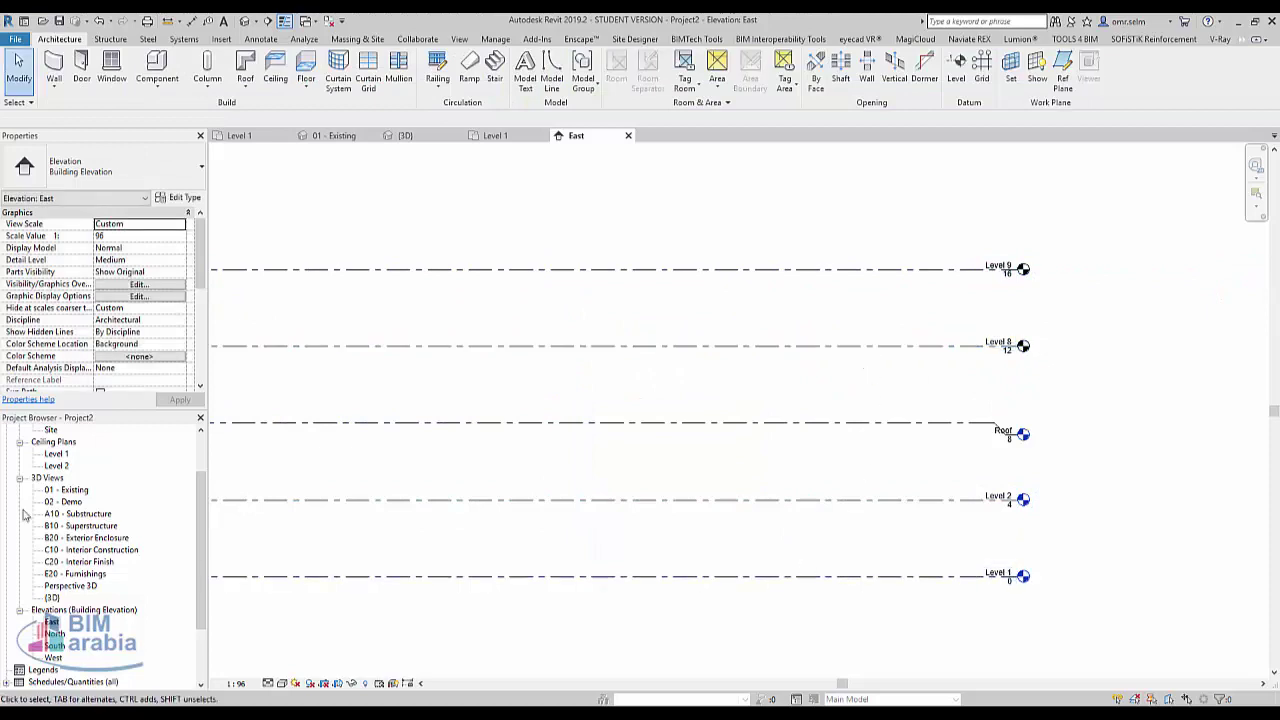
double_click(58, 455)
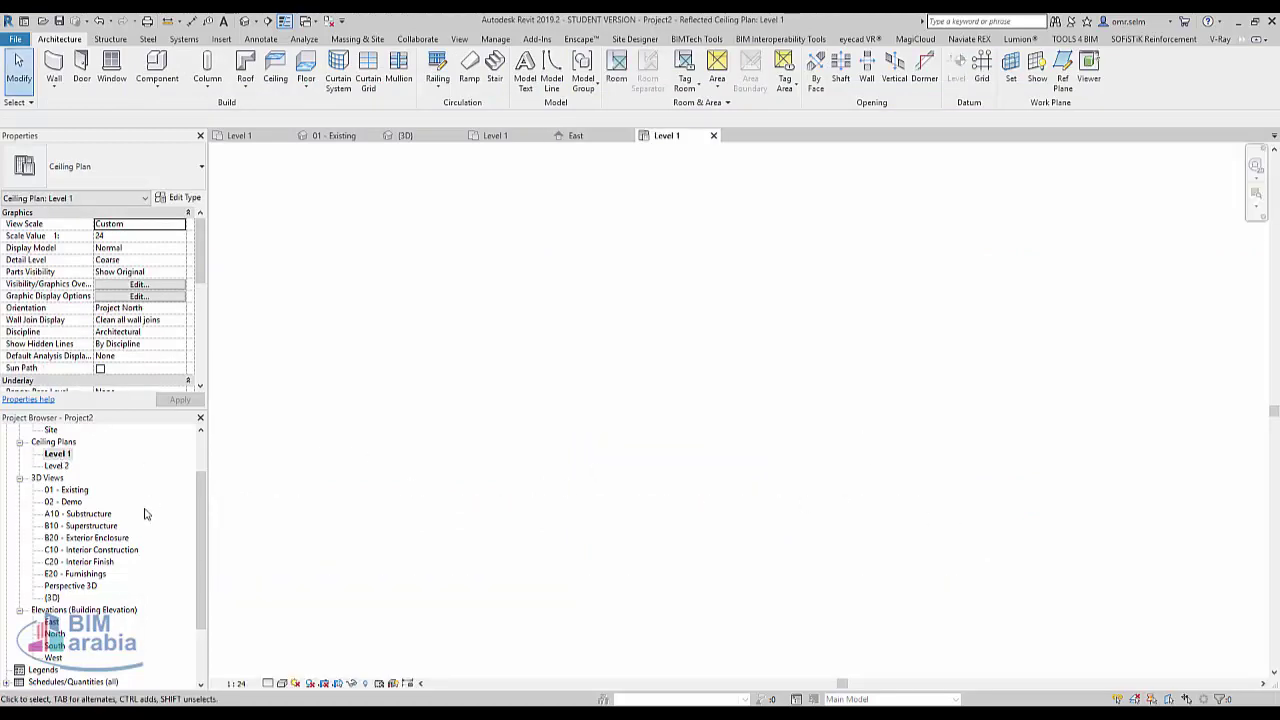
Step: Return to the Level 1 ceiling plan and start an architectural floor
key("ctrl+Tab")
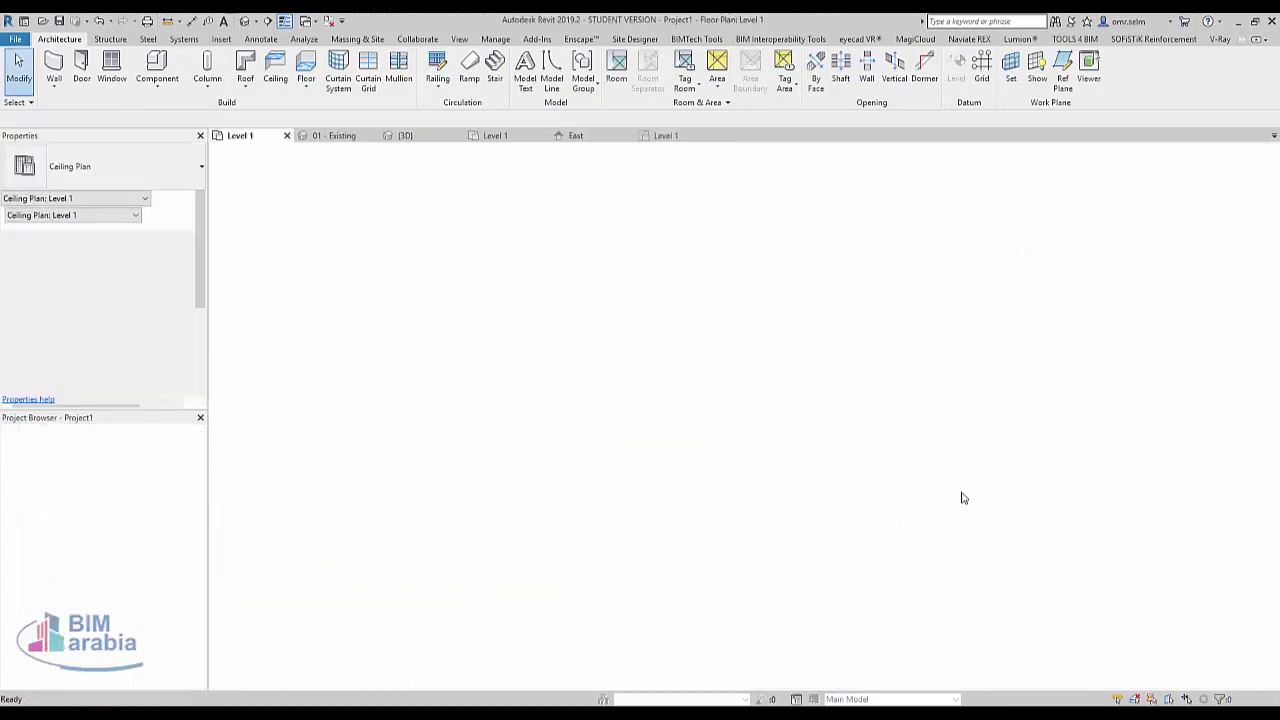
left_click(666, 137)
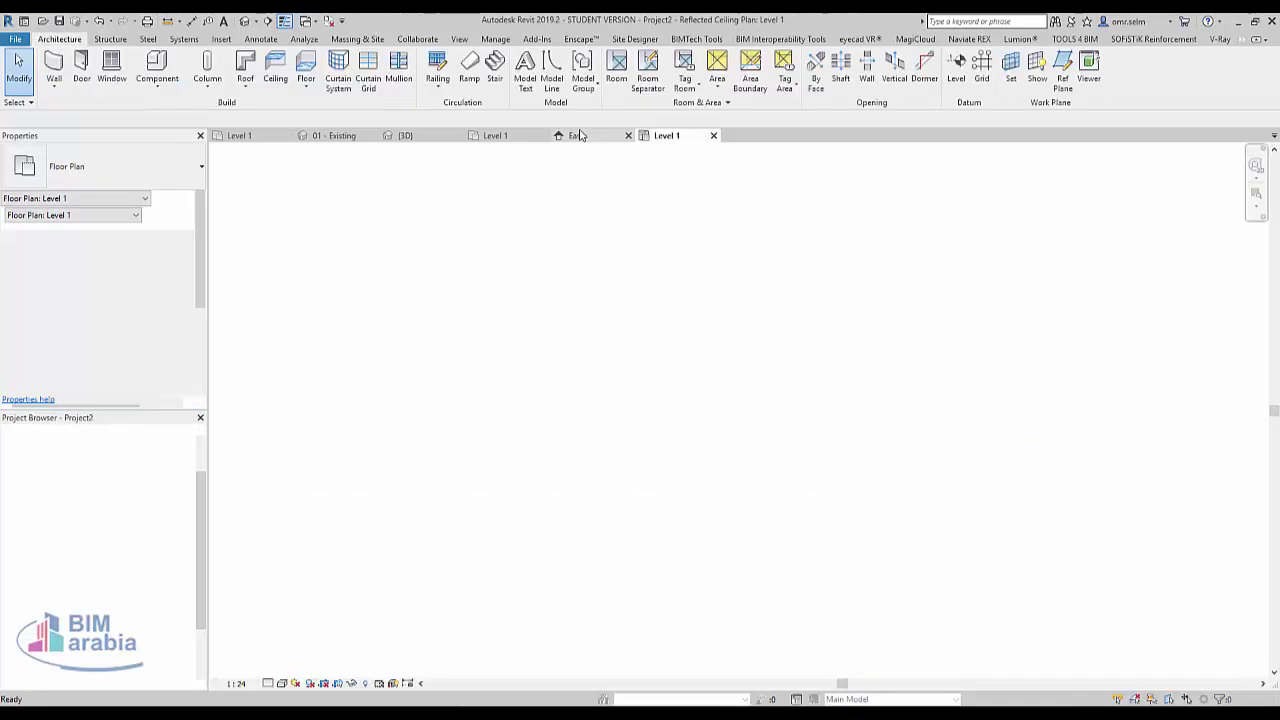
left_click(588, 137)
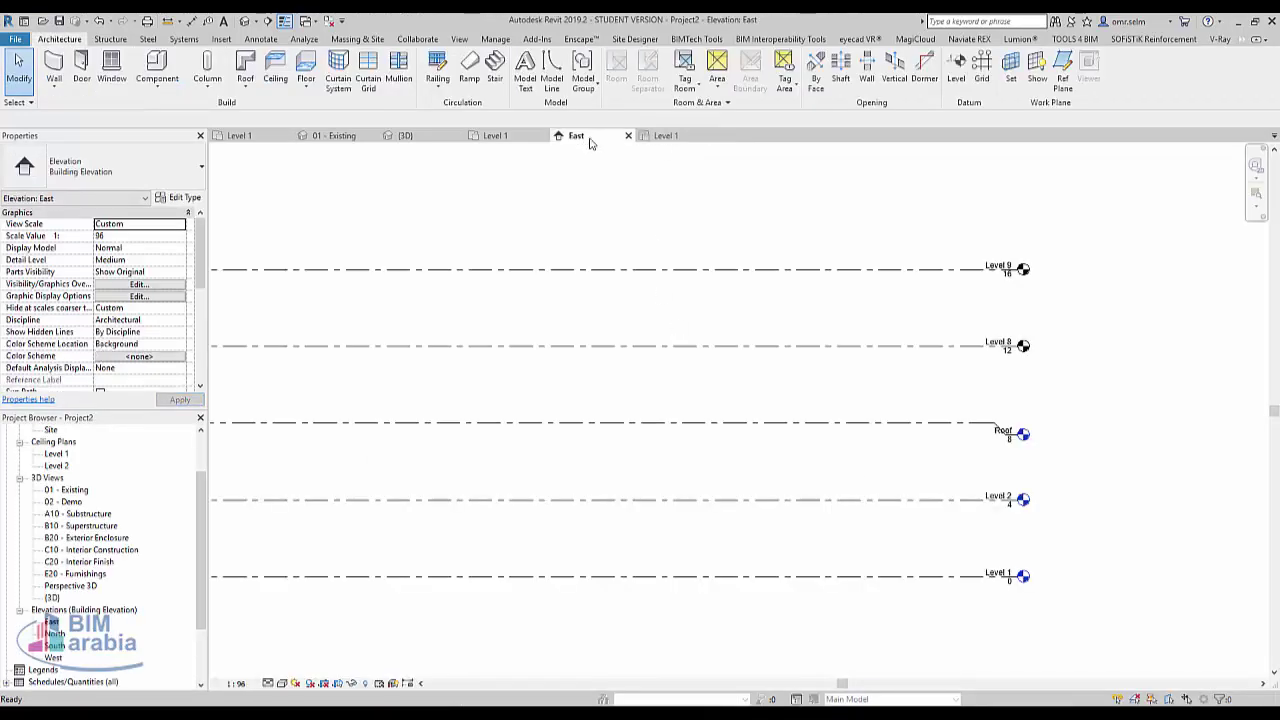
double_click(52, 455)
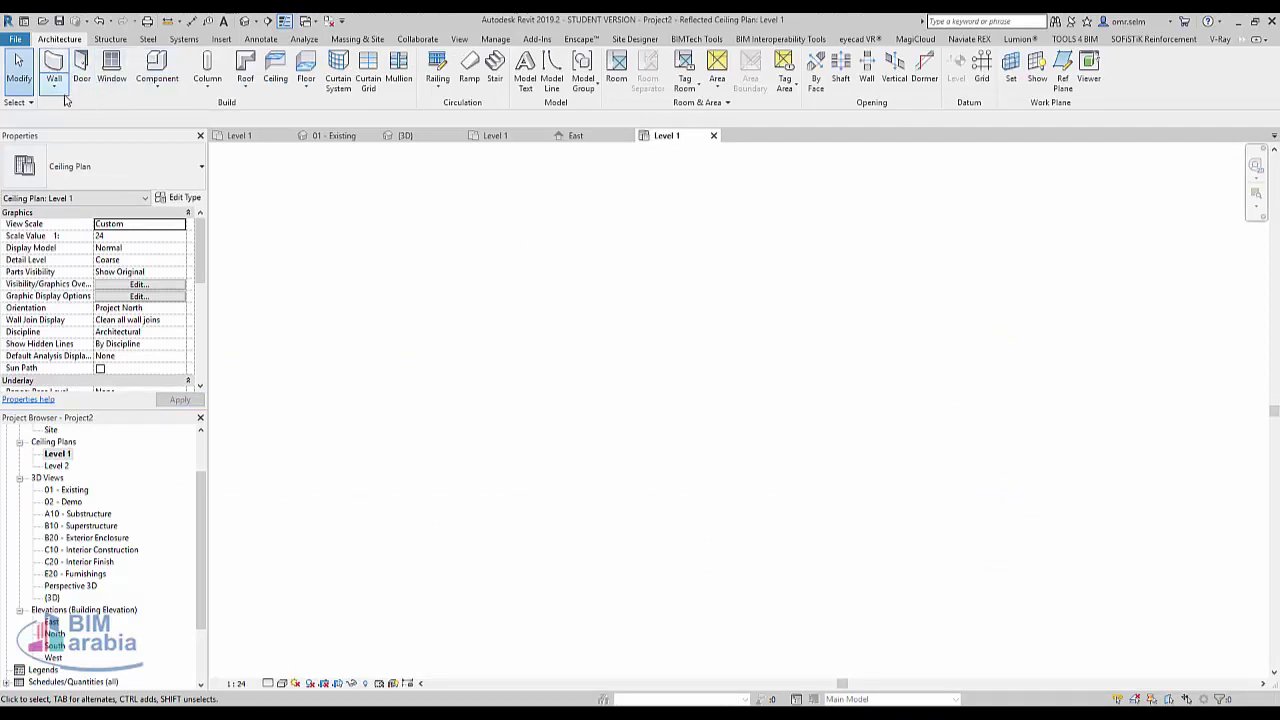
left_click(306, 88)
left_click(340, 110)
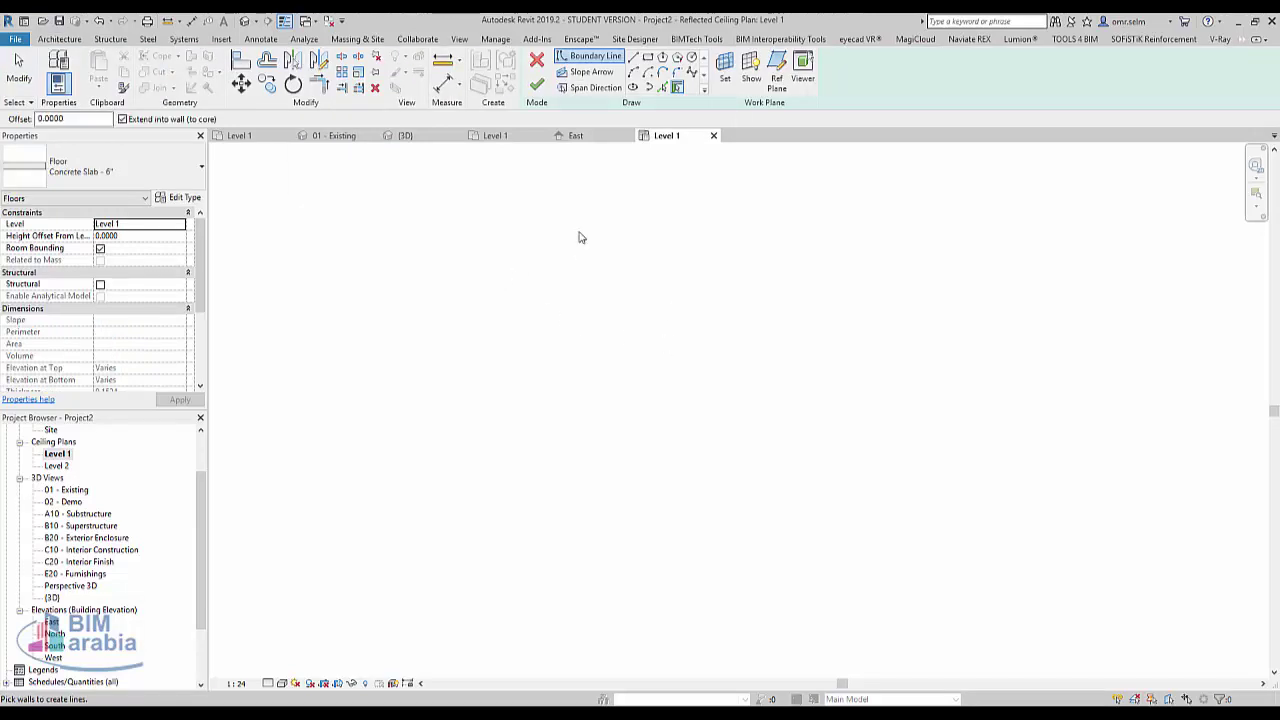
Step: Sketch a 72 x 54 rectangular boundary and finish the Concrete Slab floor
left_click(648, 88)
left_click(516, 268)
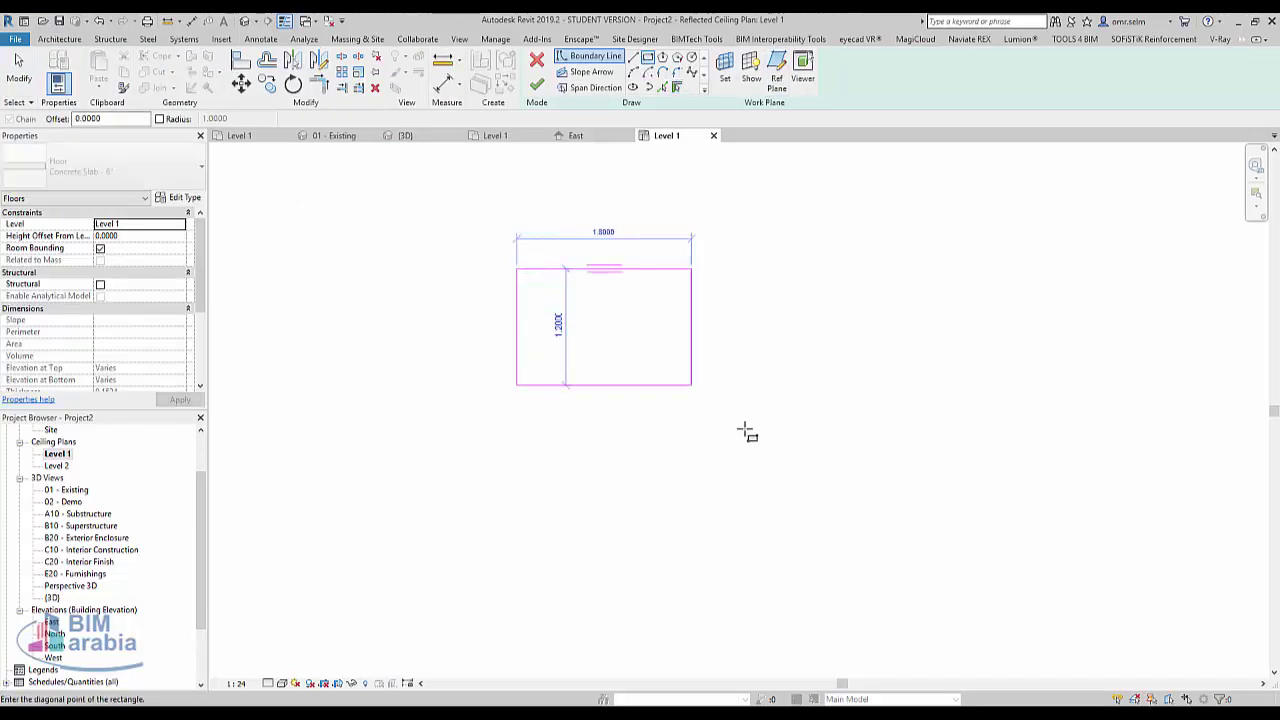
scroll(634, 417, "down", 3)
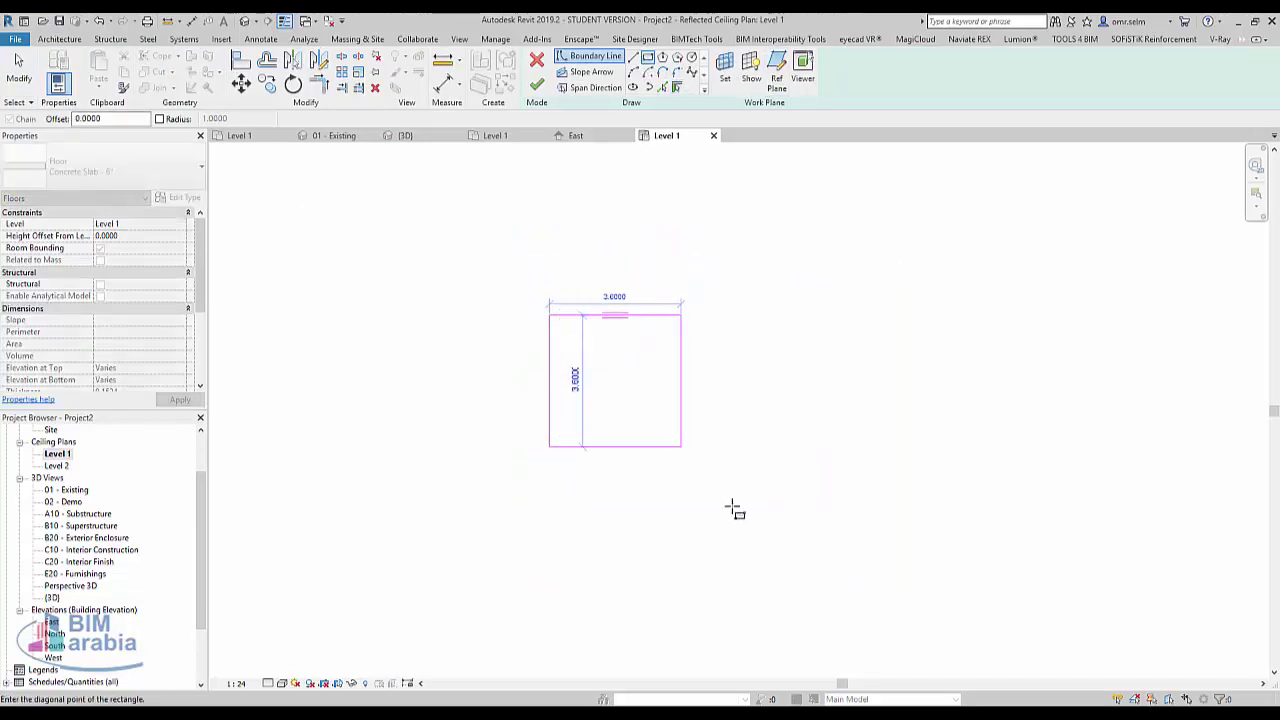
mouse_move(914, 549)
middle_mouse_down()
mouse_move(832, 463)
mouse_move(836, 475)
middle_mouse_up()
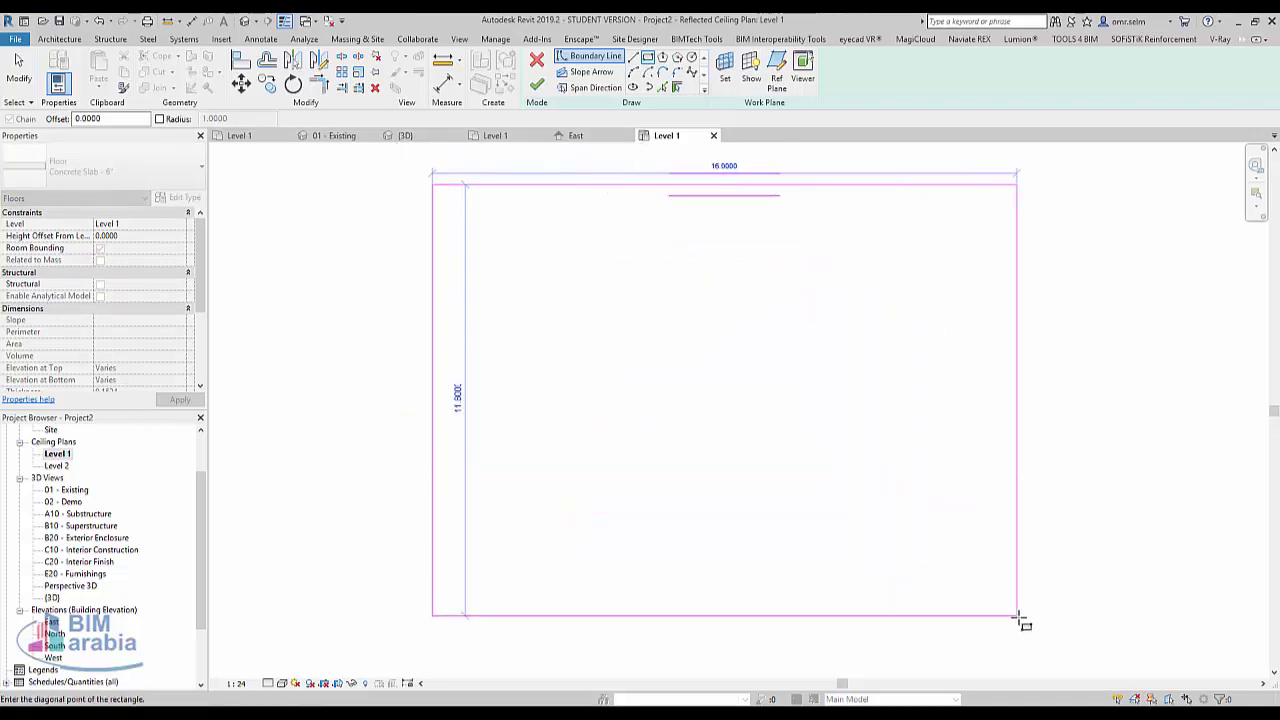
middle_click_drag(1023, 617, 917, 489)
scroll(1027, 610, "down", 2)
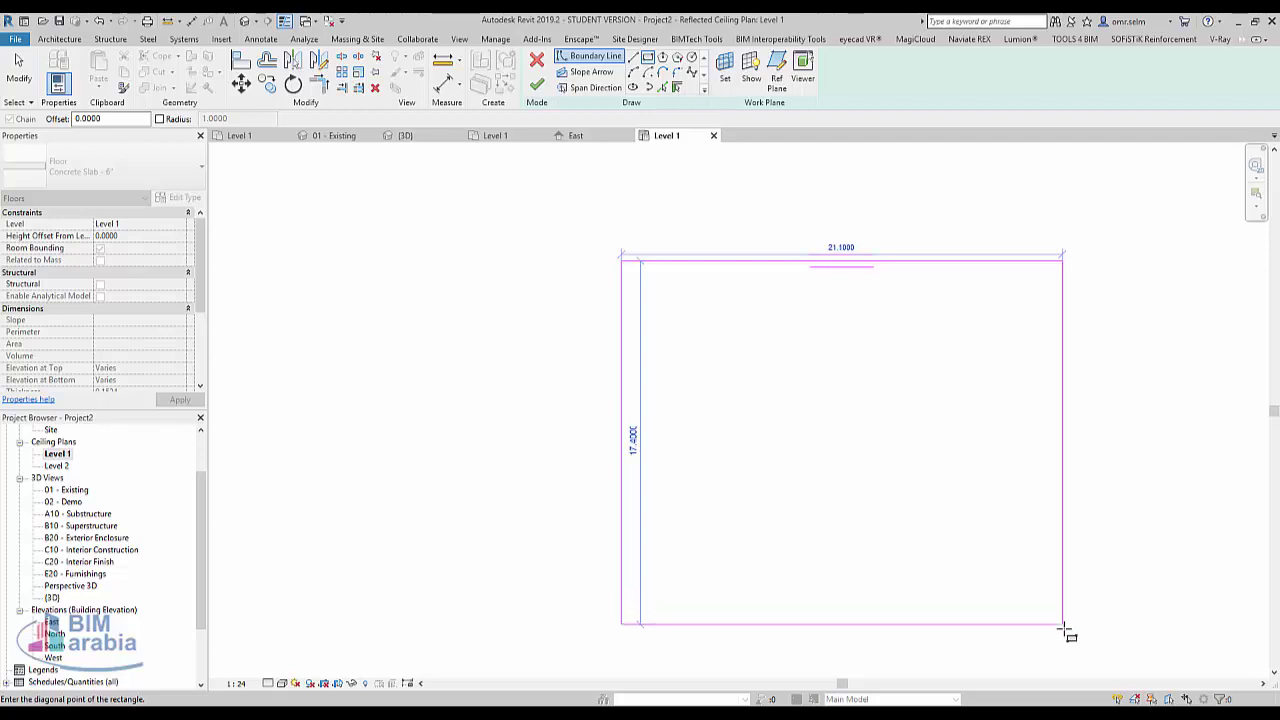
scroll(850, 430, "down", 3)
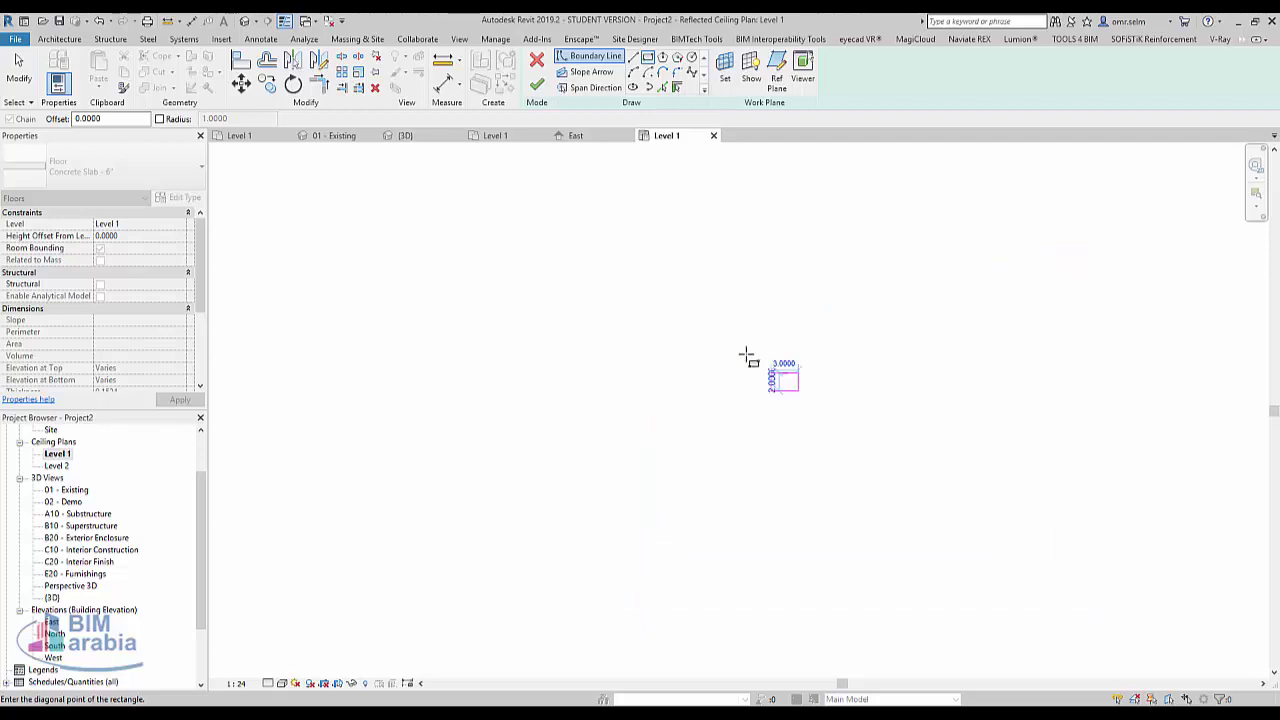
middle_click_drag(1071, 606, 771, 403)
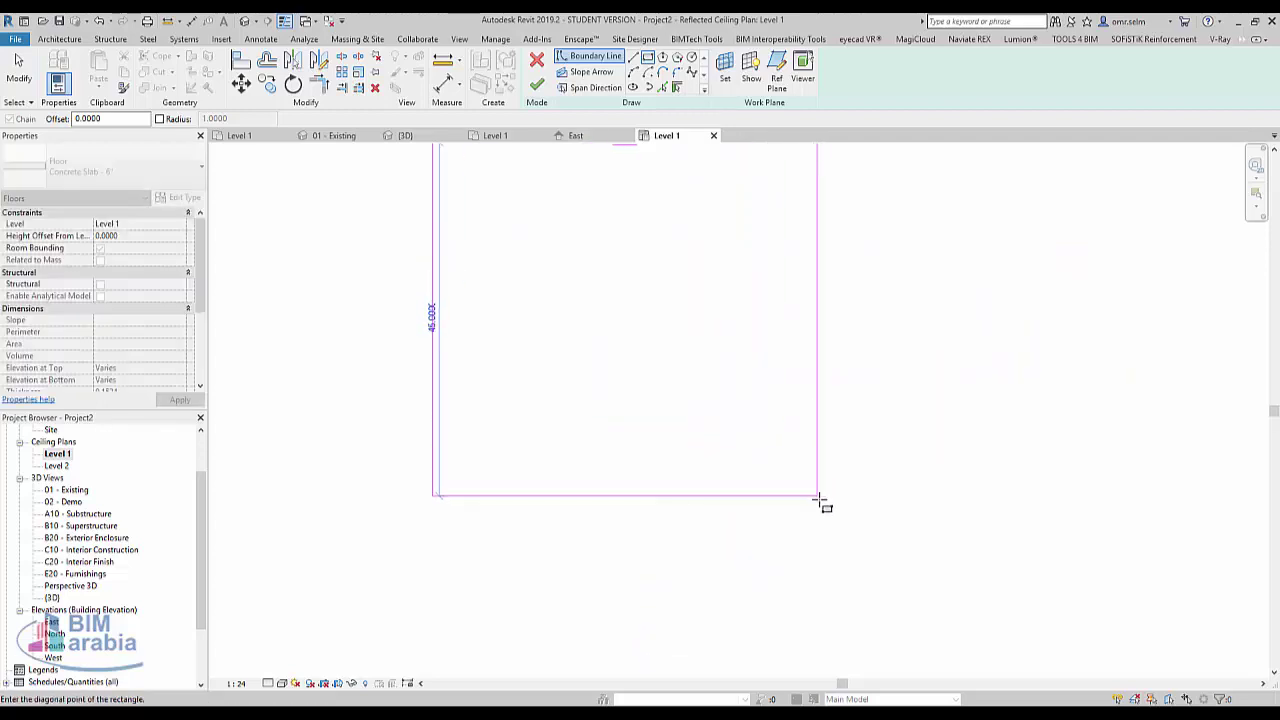
scroll(820, 503, "down", 1)
left_click(954, 549)
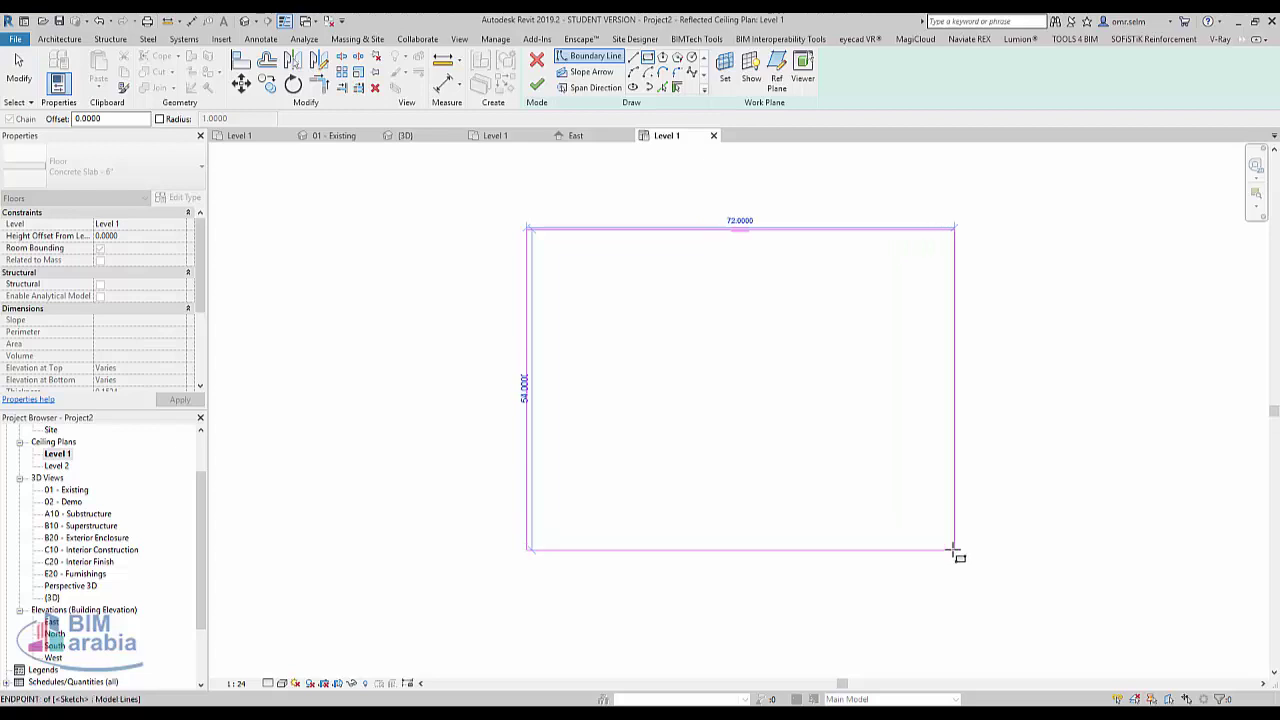
left_click(537, 85)
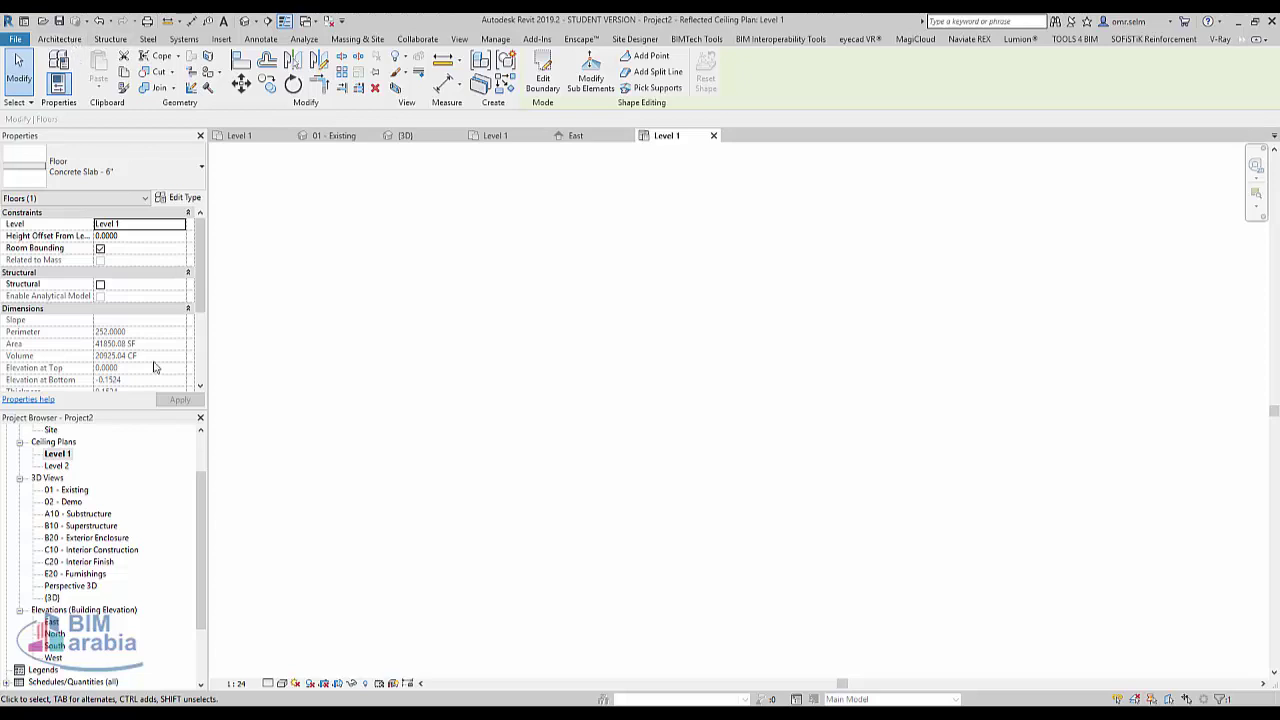
Step: In the Level 1 floor plan, set the view range bottom offset to -2
key("Escape")
scroll(100, 500, "up", 2)
double_click(57, 465)
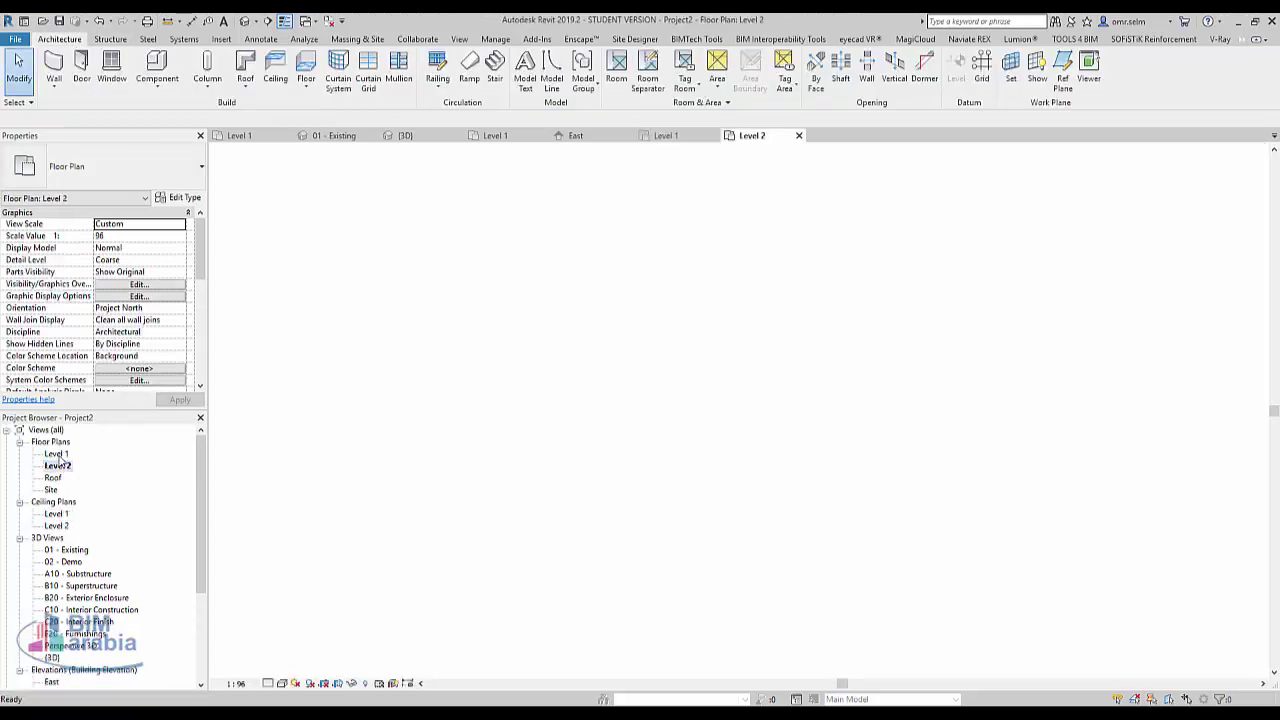
double_click(57, 454)
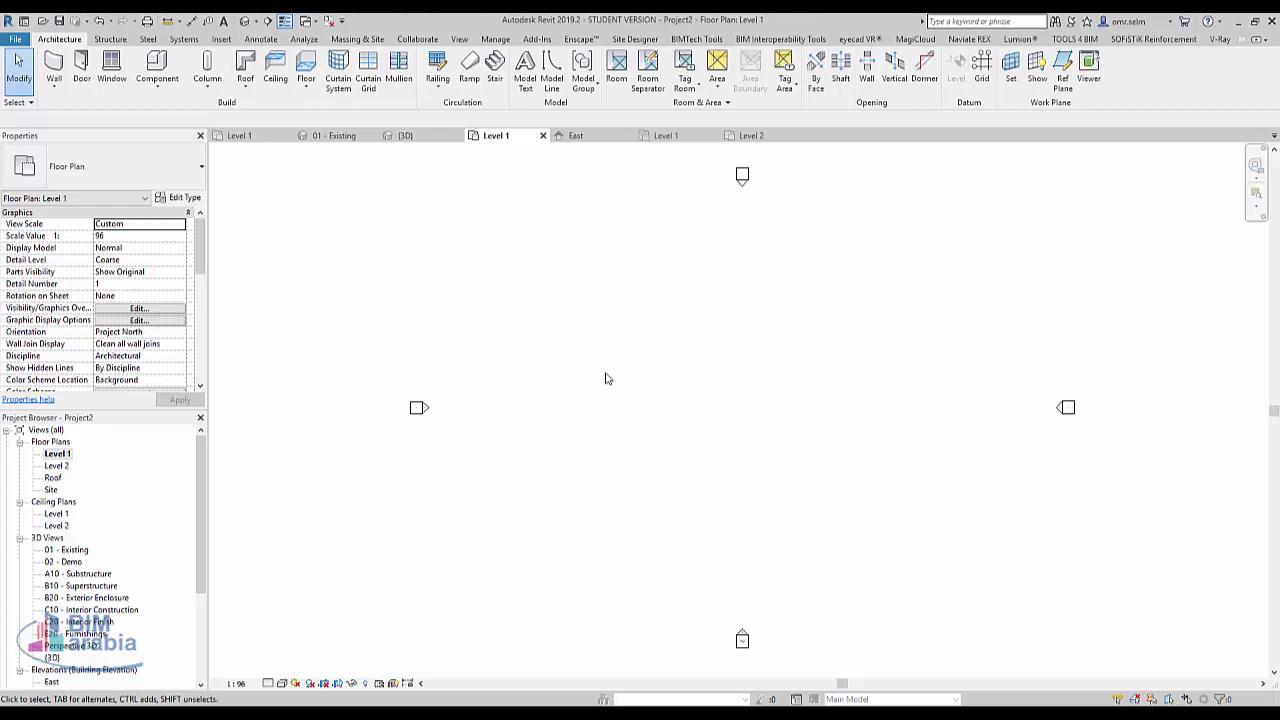
scroll(100, 300, "down", 2)
scroll(100, 300, "down", 2)
scroll(100, 300, "down", 2)
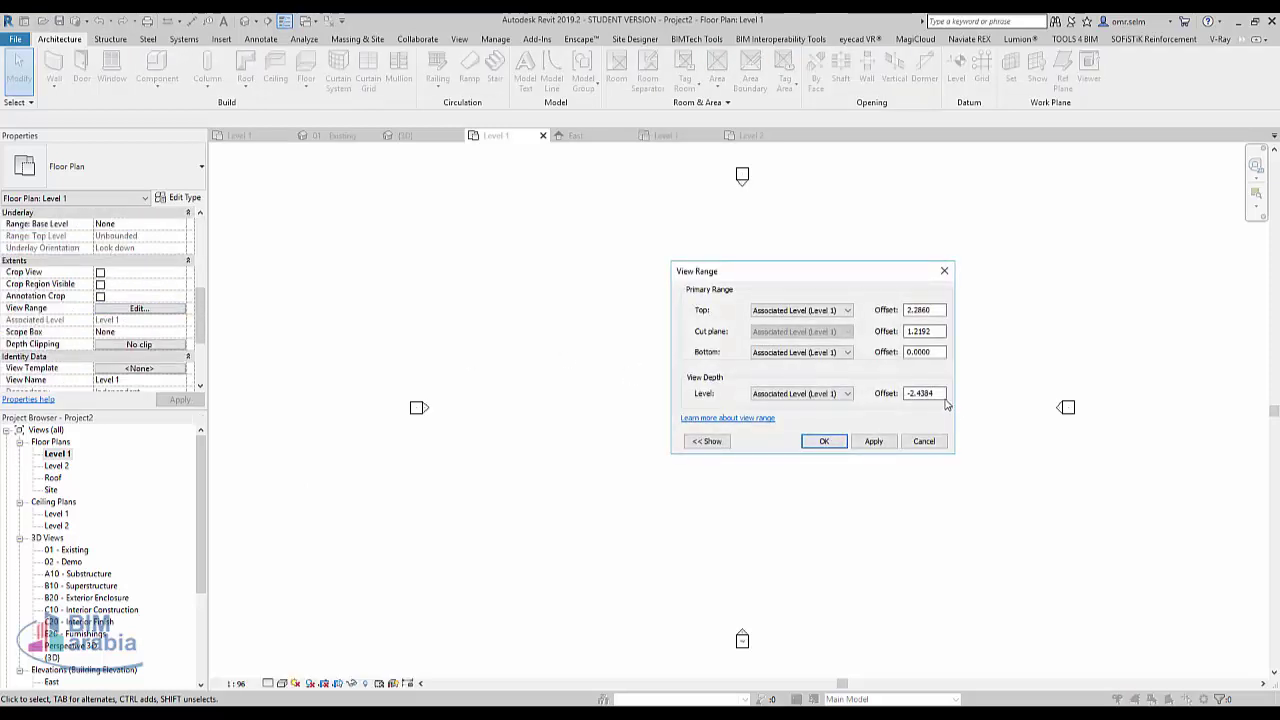
left_click_drag(935, 352, 875, 355)
type("-2")
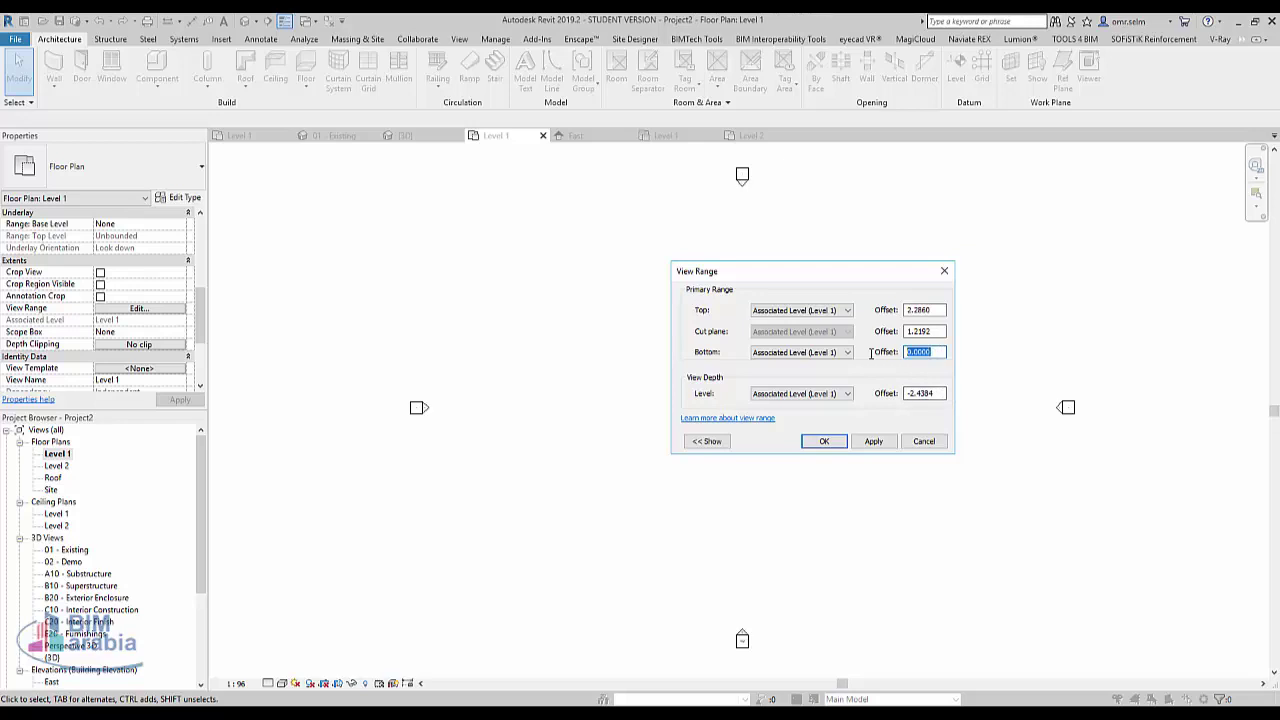
left_click(882, 443)
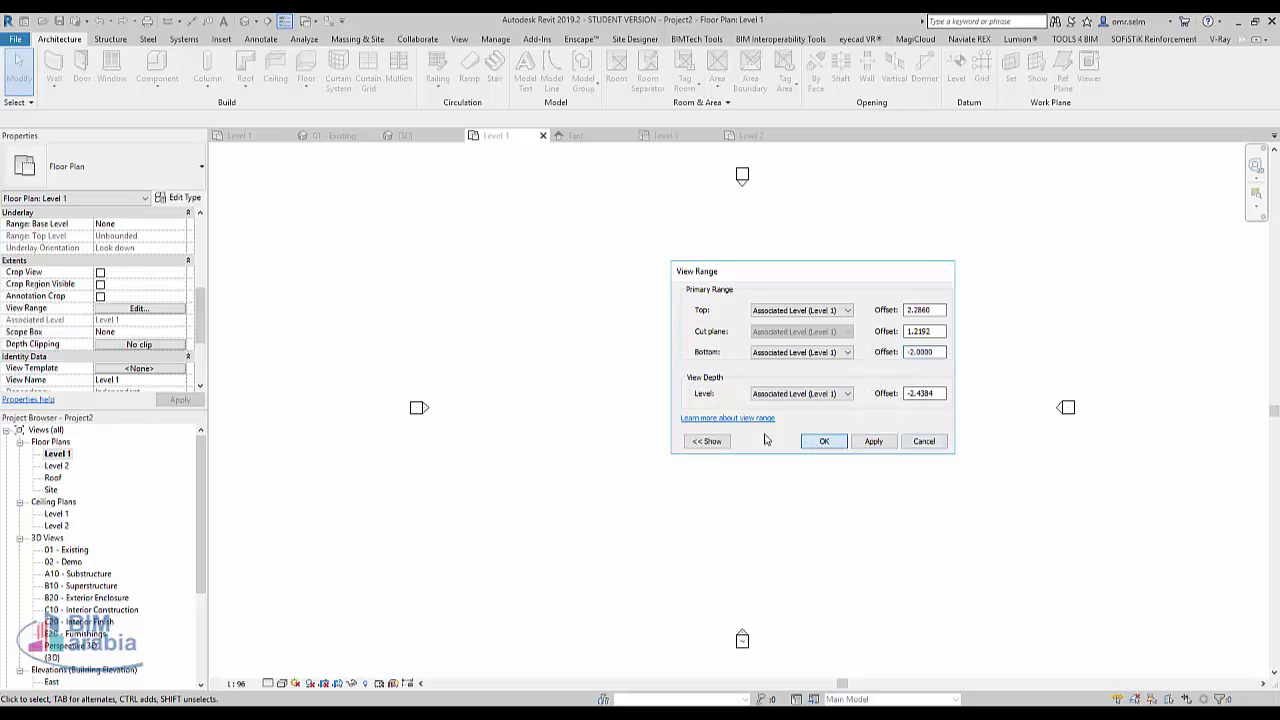
key("Return")
Step: Check Floors are visible in Visibility/Graphics and move the east elevation marker off the slab
key("v")
key("v")
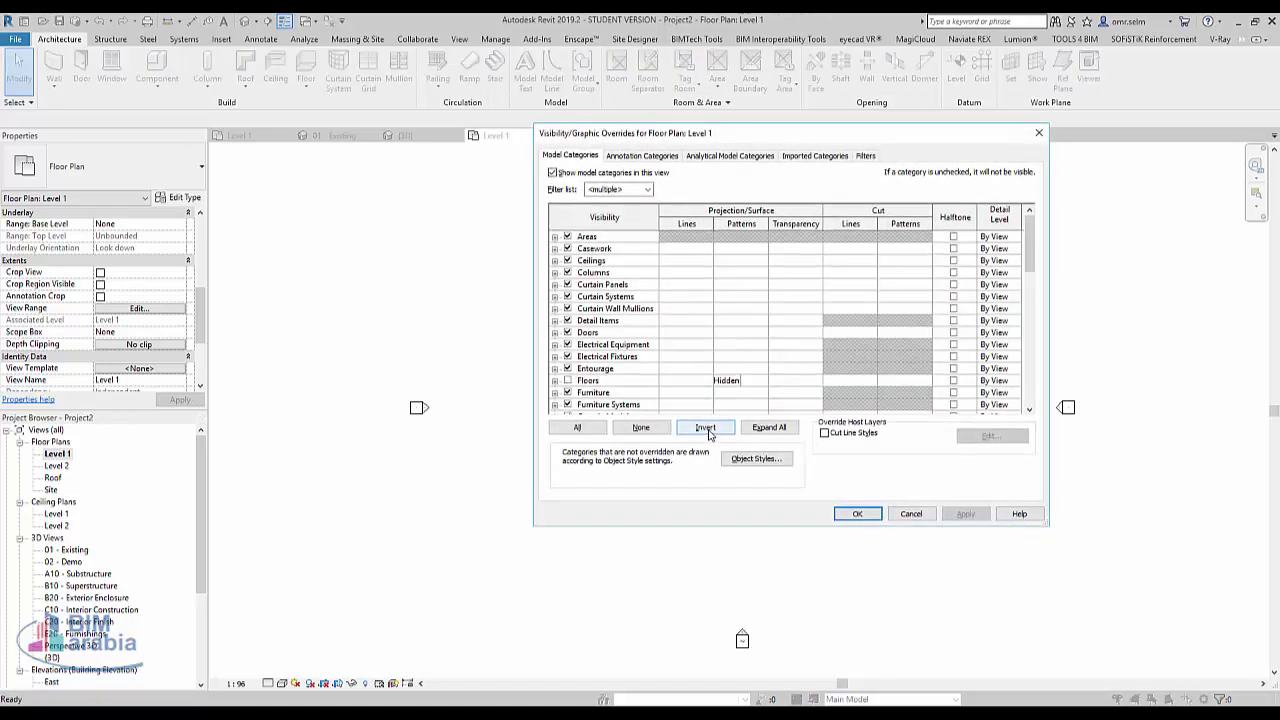
left_click(868, 518)
scroll(529, 400, "down", 4)
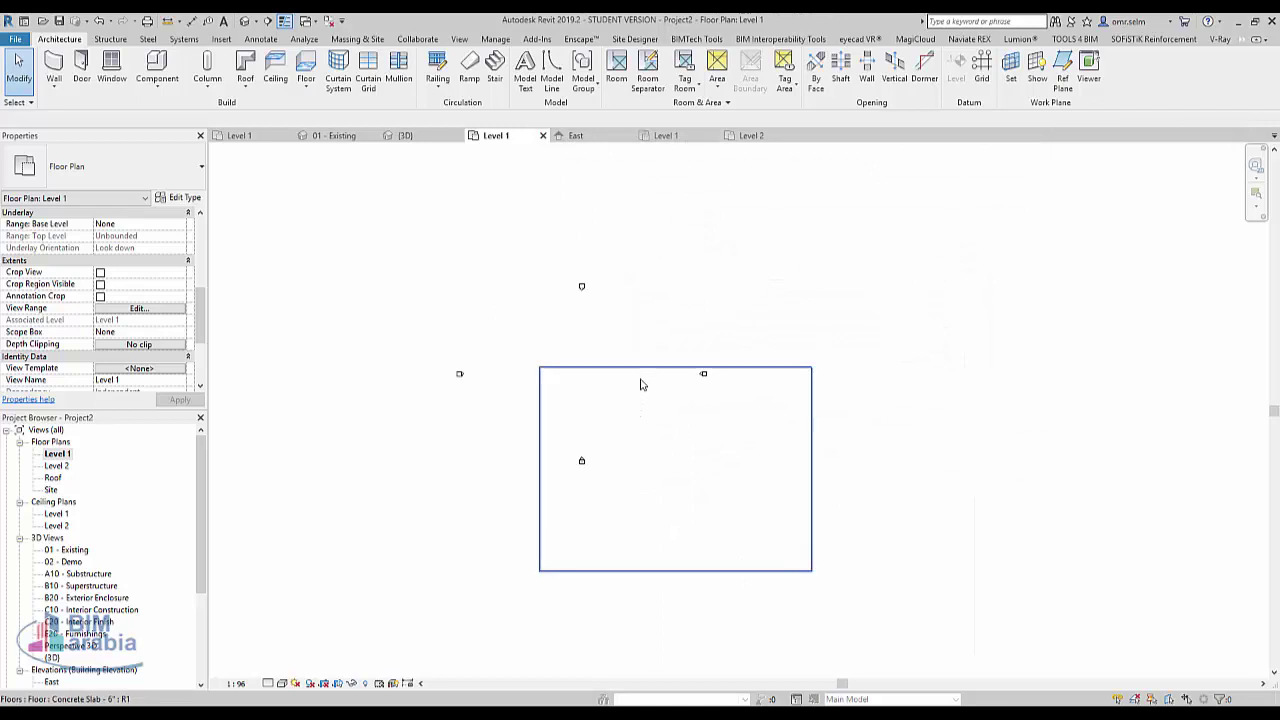
left_click_drag(670, 345, 806, 430)
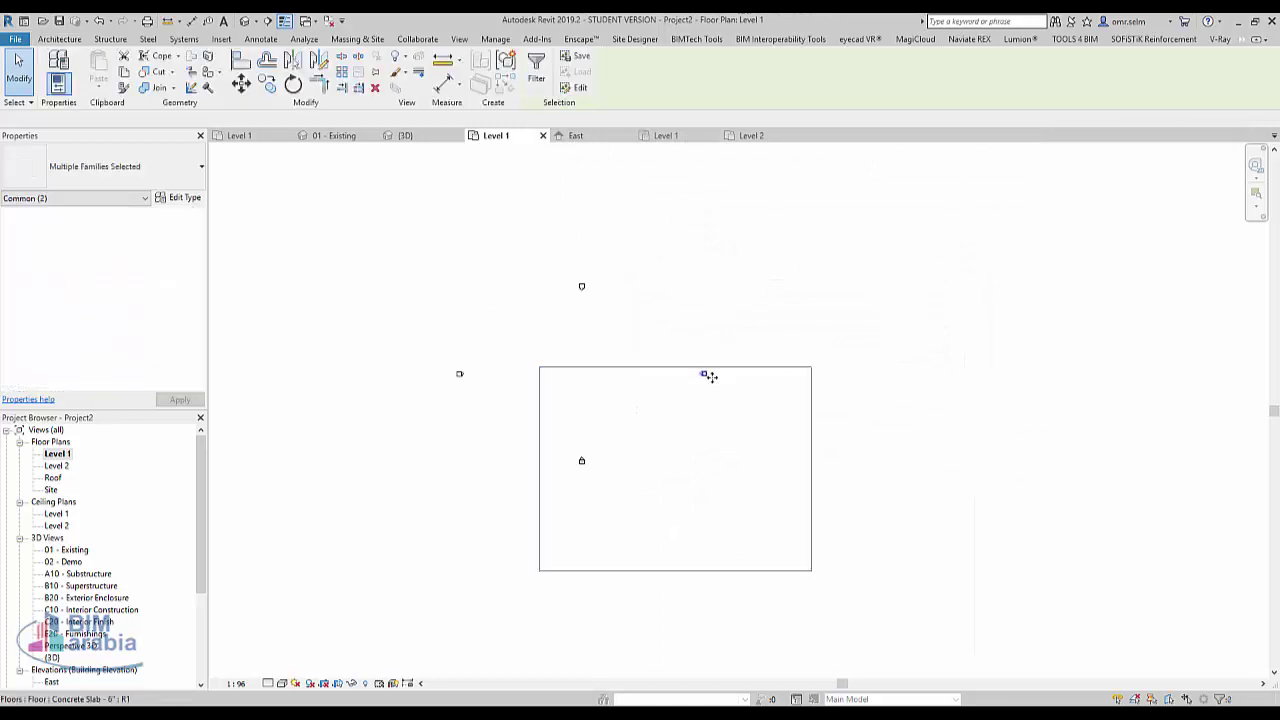
left_click_drag(706, 373, 876, 455)
Step: Move the south elevation marker below the floor slab
left_click_drag(474, 428, 662, 550)
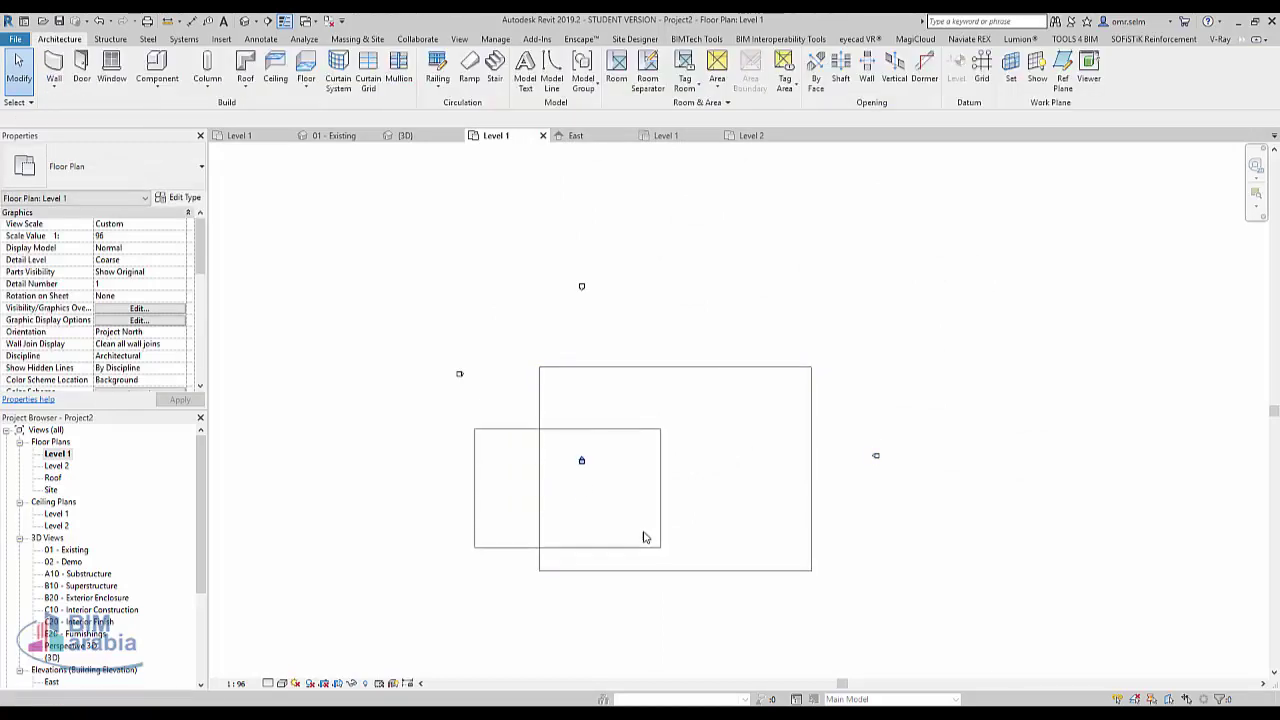
left_click_drag(669, 605, 689, 611)
left_click(289, 294)
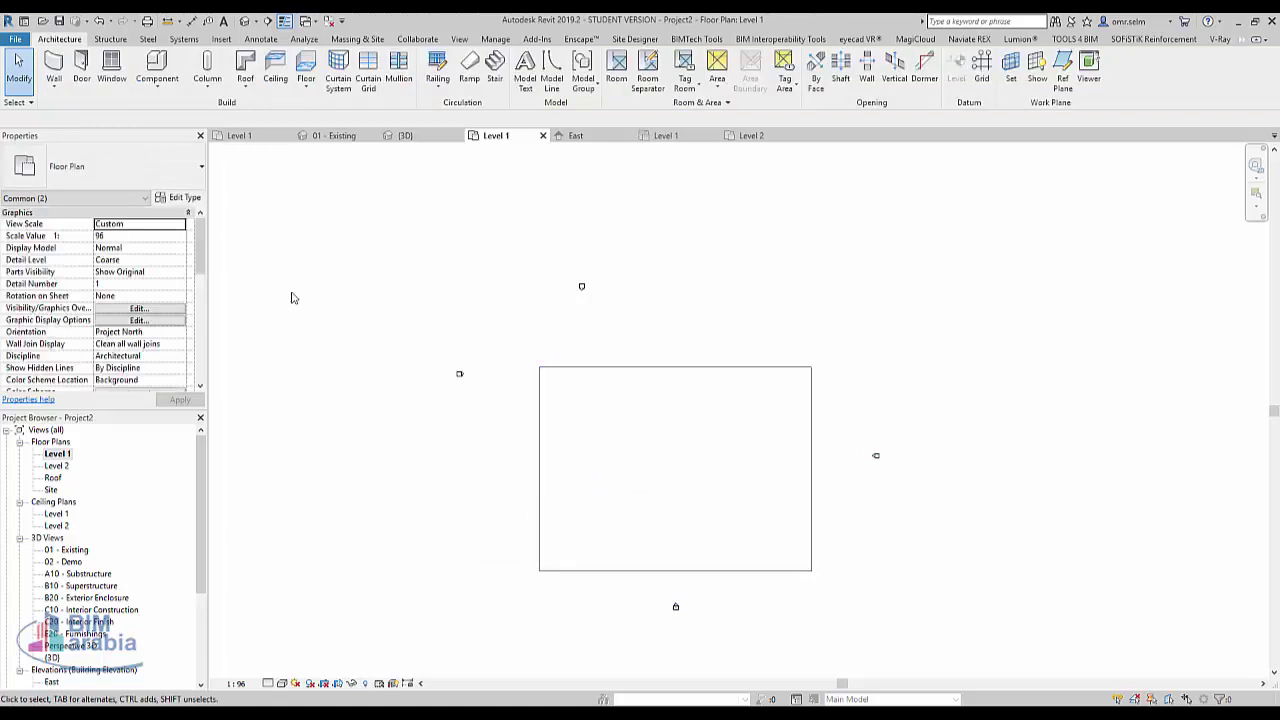
Step: Start a structural column with Height to Level 2 and open Load Family
left_click(209, 87)
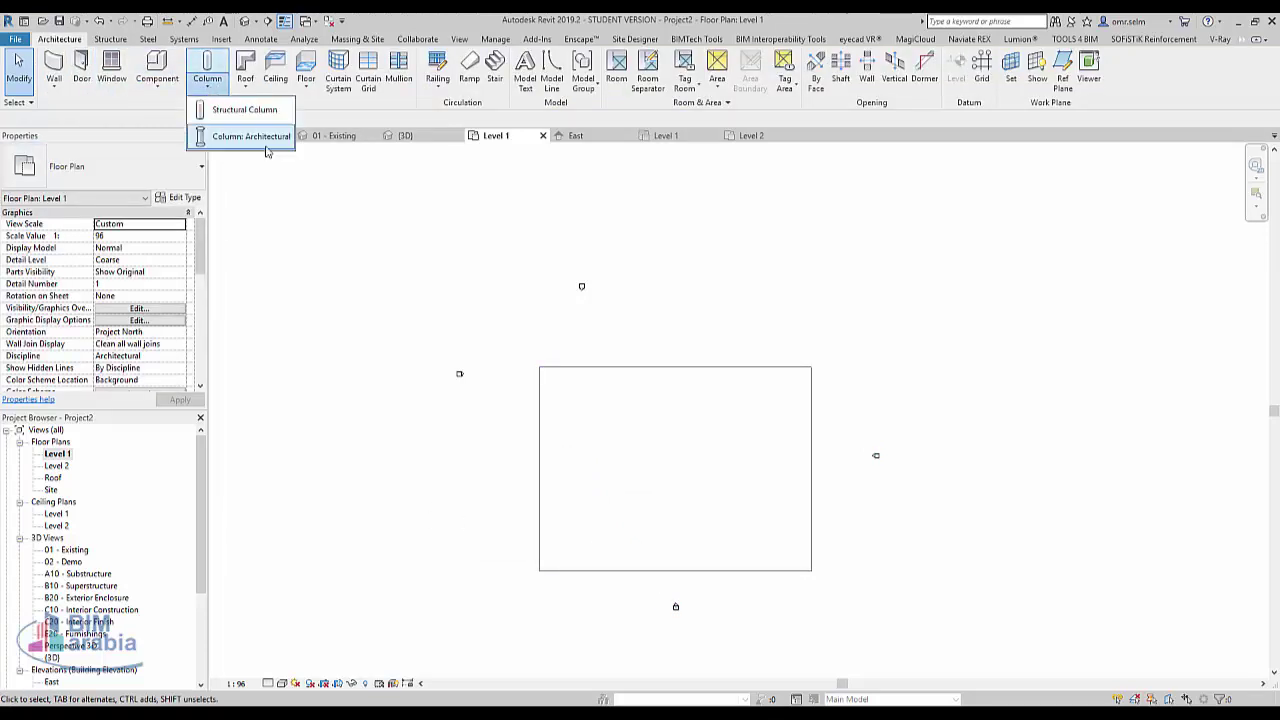
left_click(257, 112)
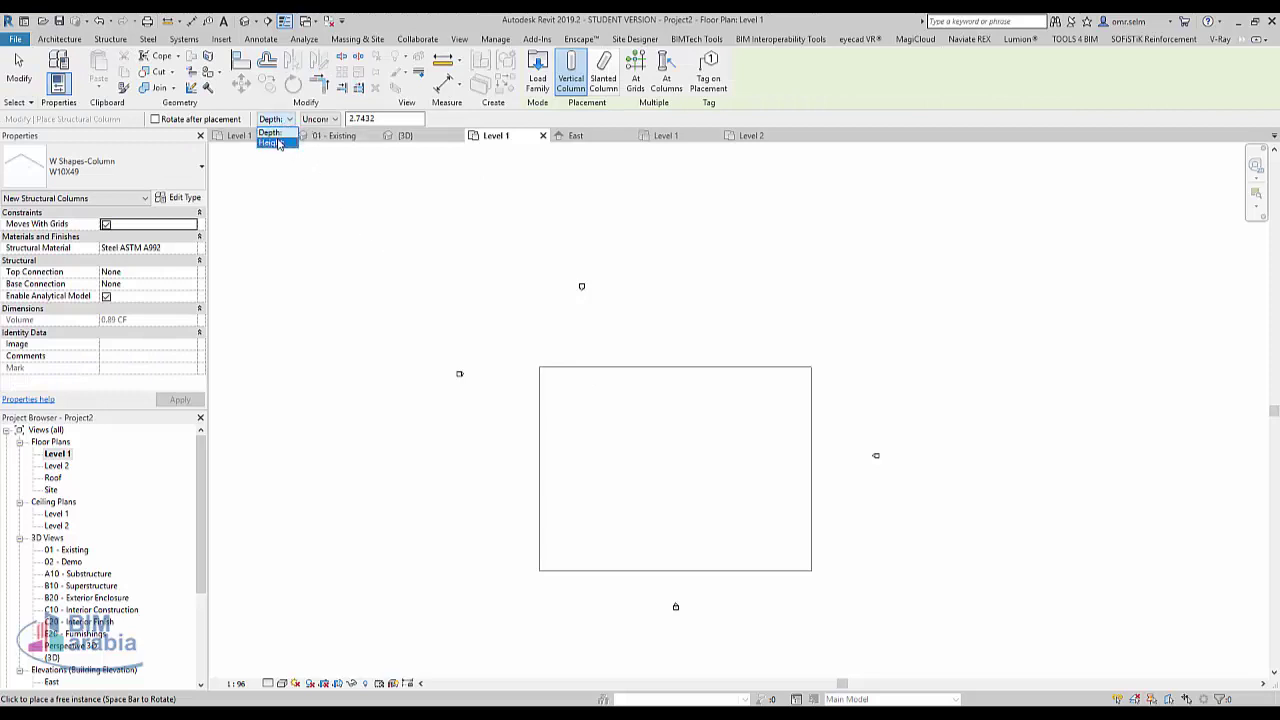
left_click(272, 143)
left_click(318, 119)
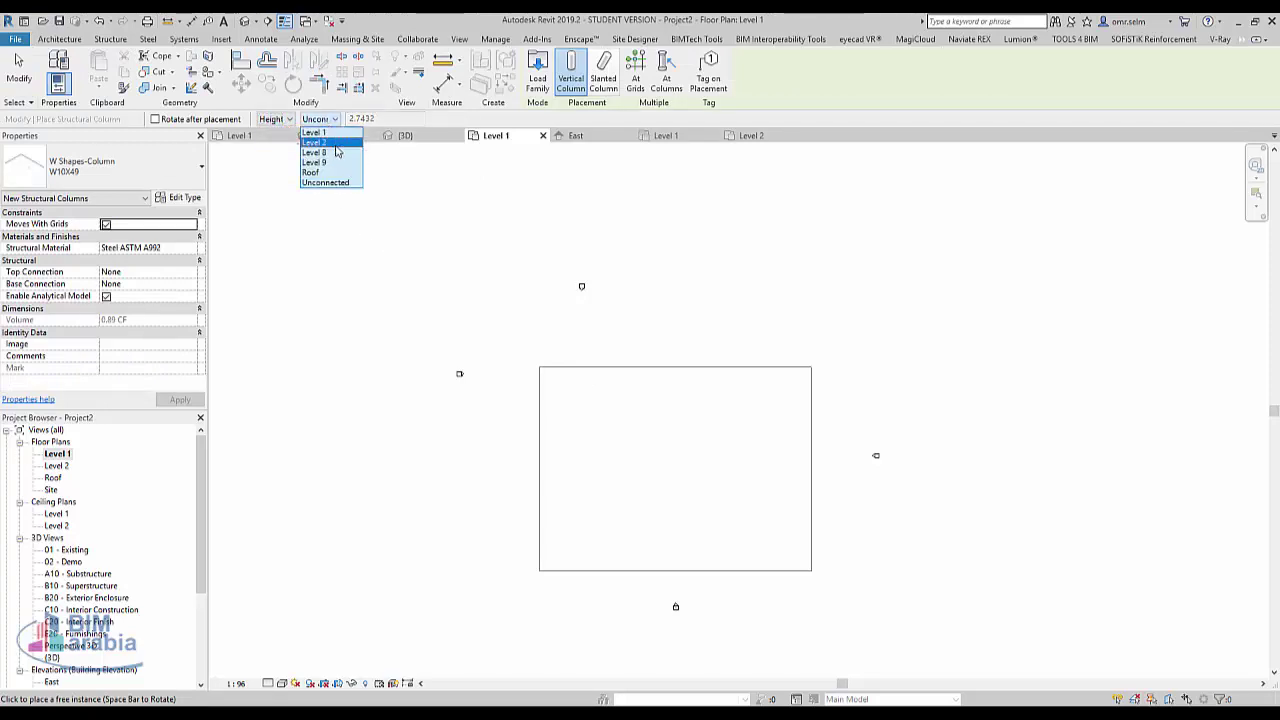
left_click(334, 143)
middle_click_drag(561, 387, 508, 331)
scroll(490, 320, "up", 1)
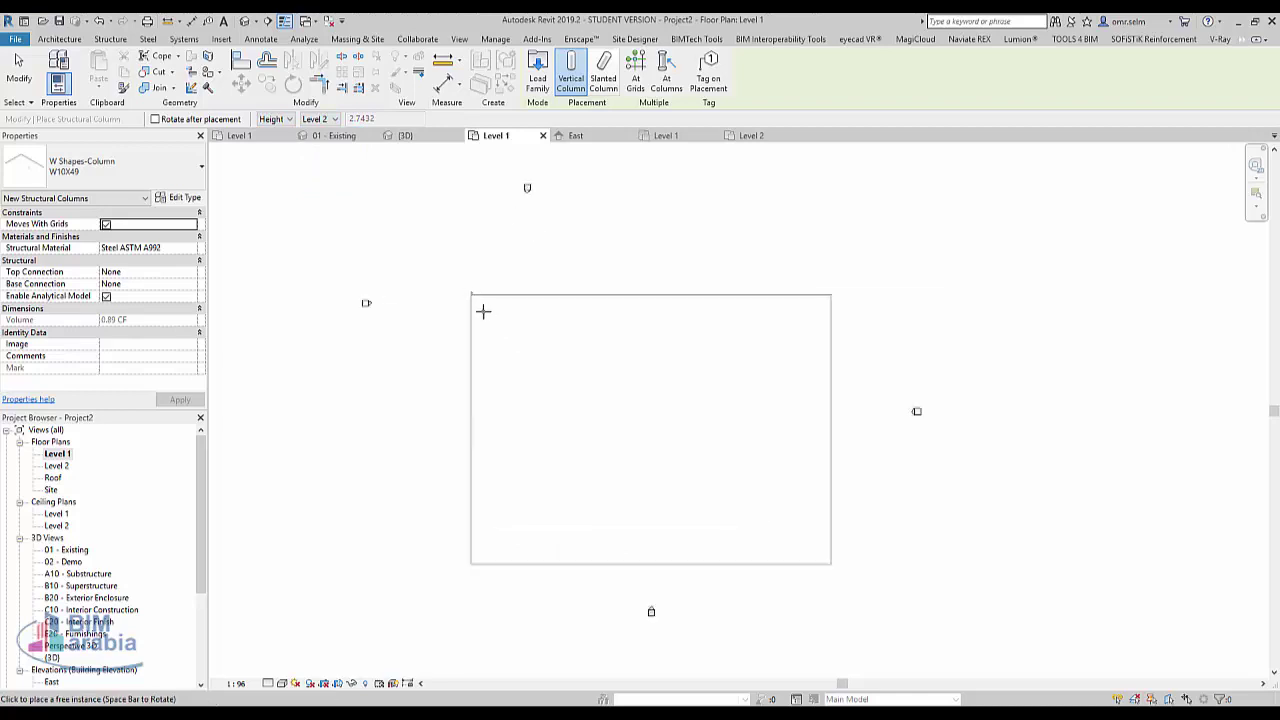
scroll(478, 305, "up", 2)
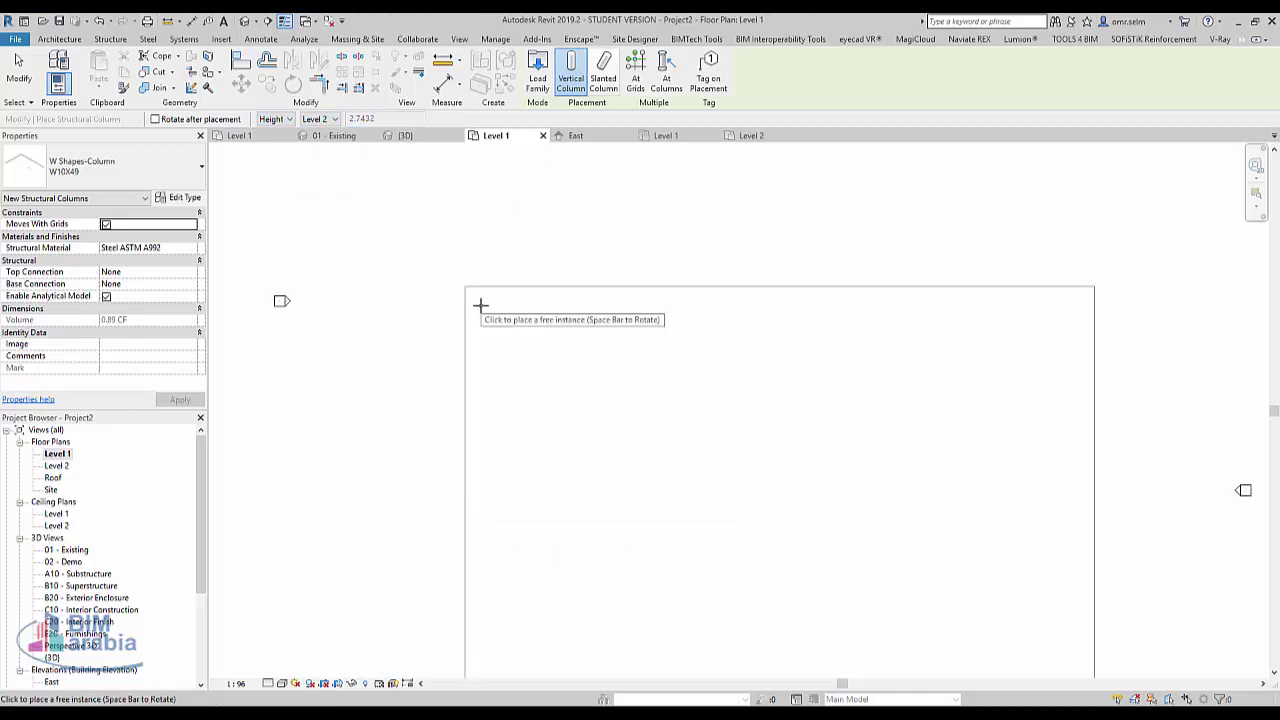
left_click(145, 172)
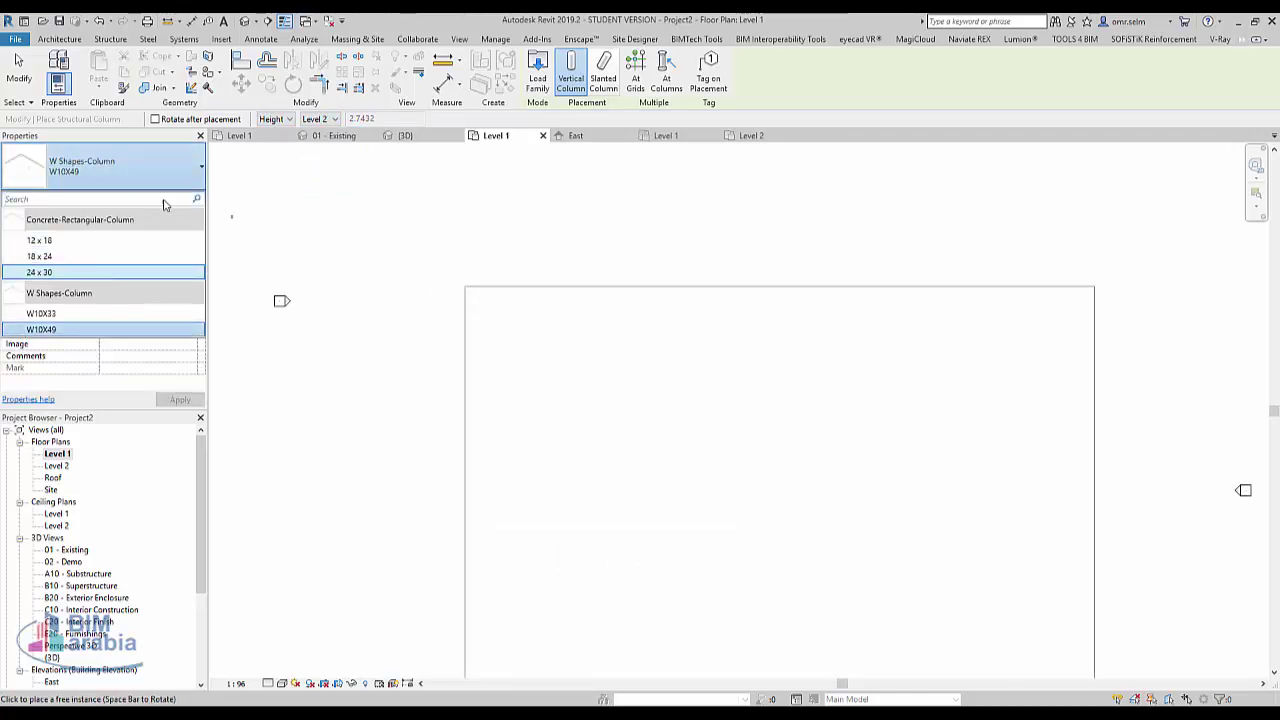
left_click(537, 75)
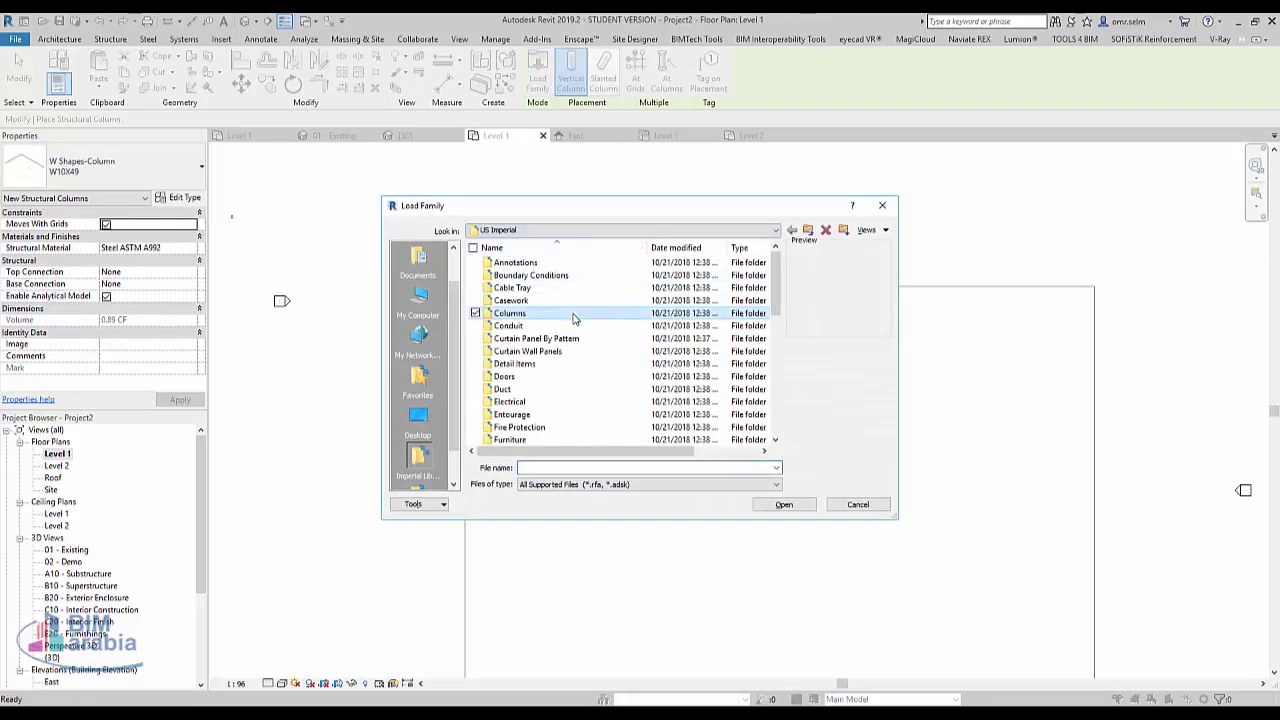
Step: Load Concrete-Square-Column.rfa from Structural Columns > Concrete
scroll(574, 318, "down", 10)
double_click(545, 288)
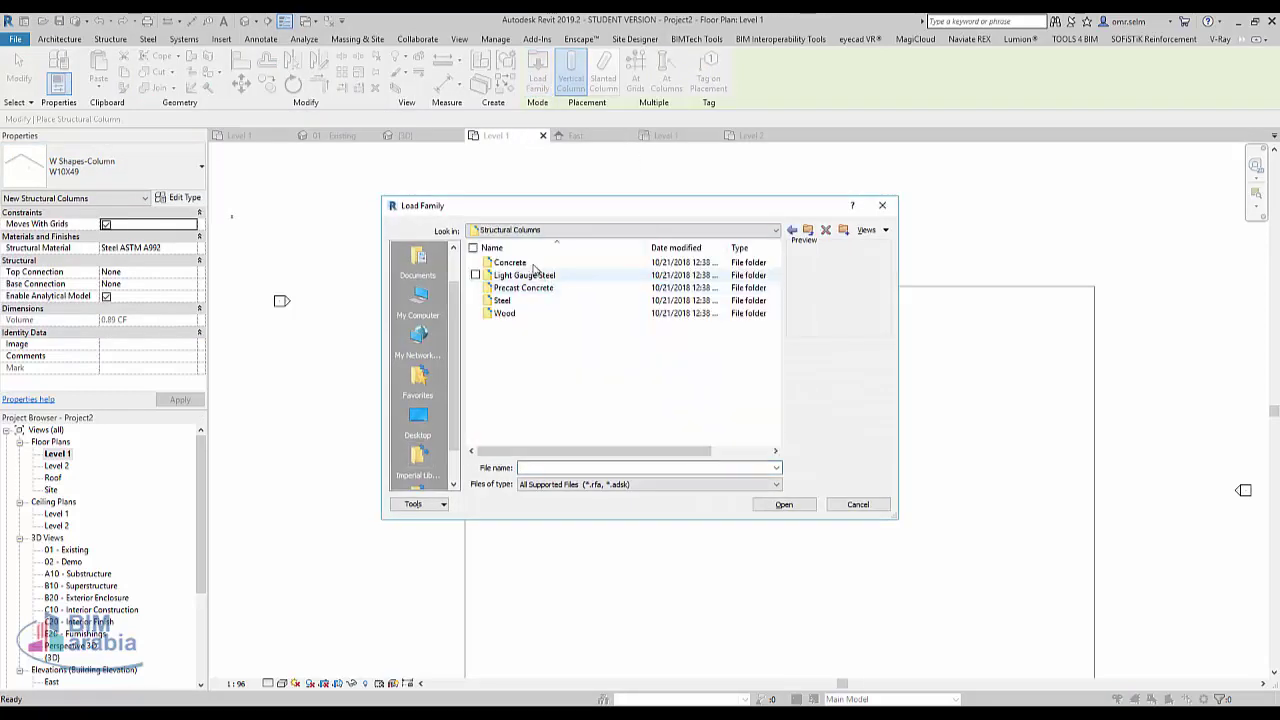
double_click(512, 263)
left_click(557, 314)
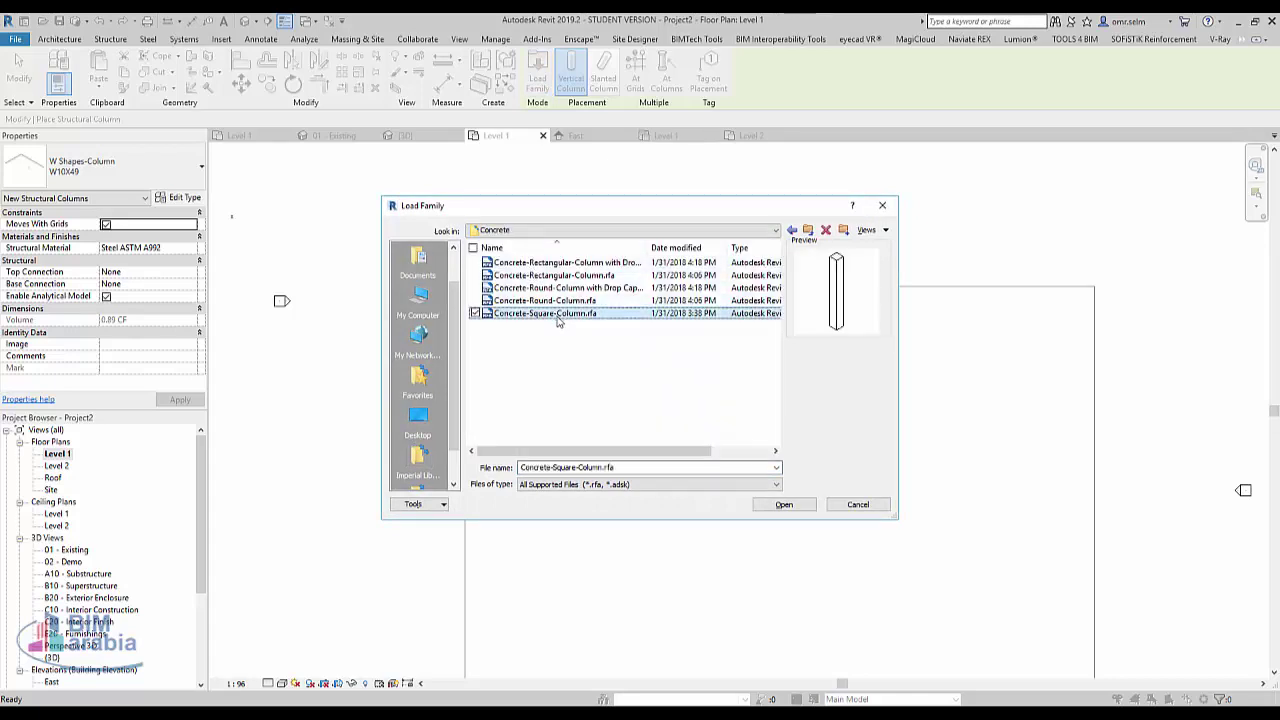
left_click(574, 301)
left_click(574, 314)
left_click(785, 507)
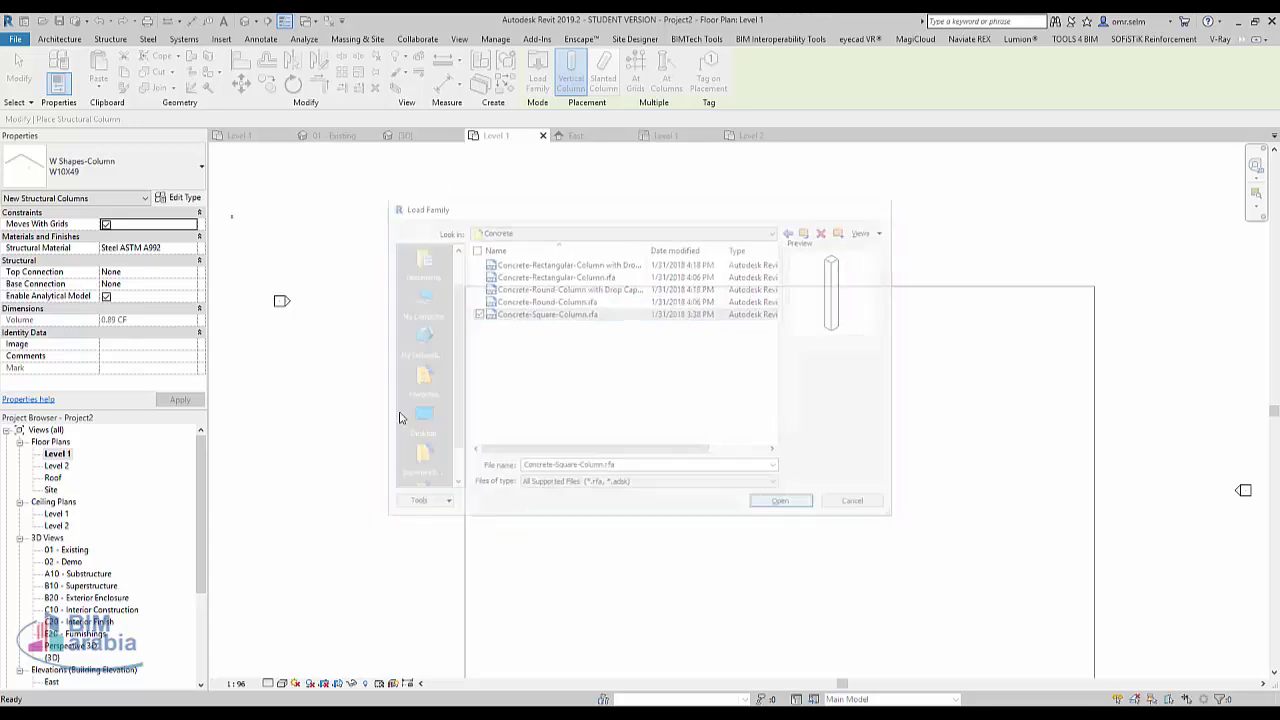
Step: Place a 30 x 30 column at the slab's top-left corner and select it
scroll(473, 300, "up", 1)
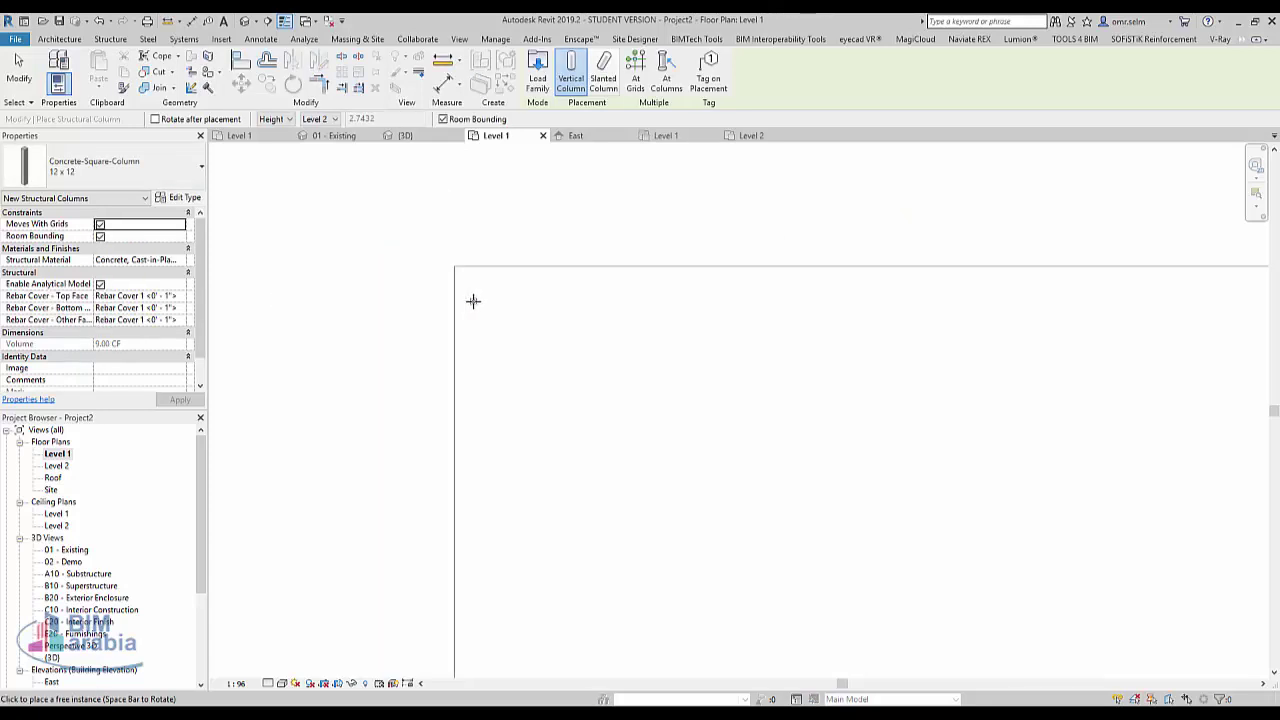
scroll(476, 290, "up", 1)
left_click(90, 160)
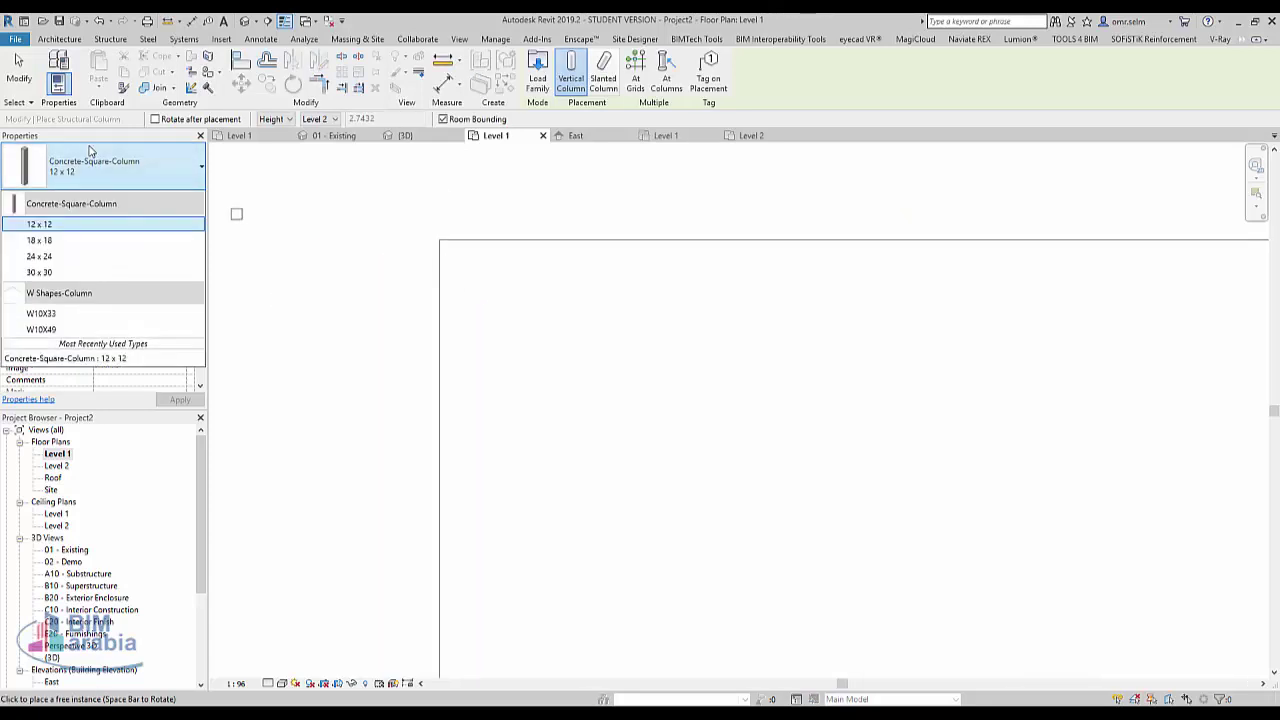
left_click(87, 362)
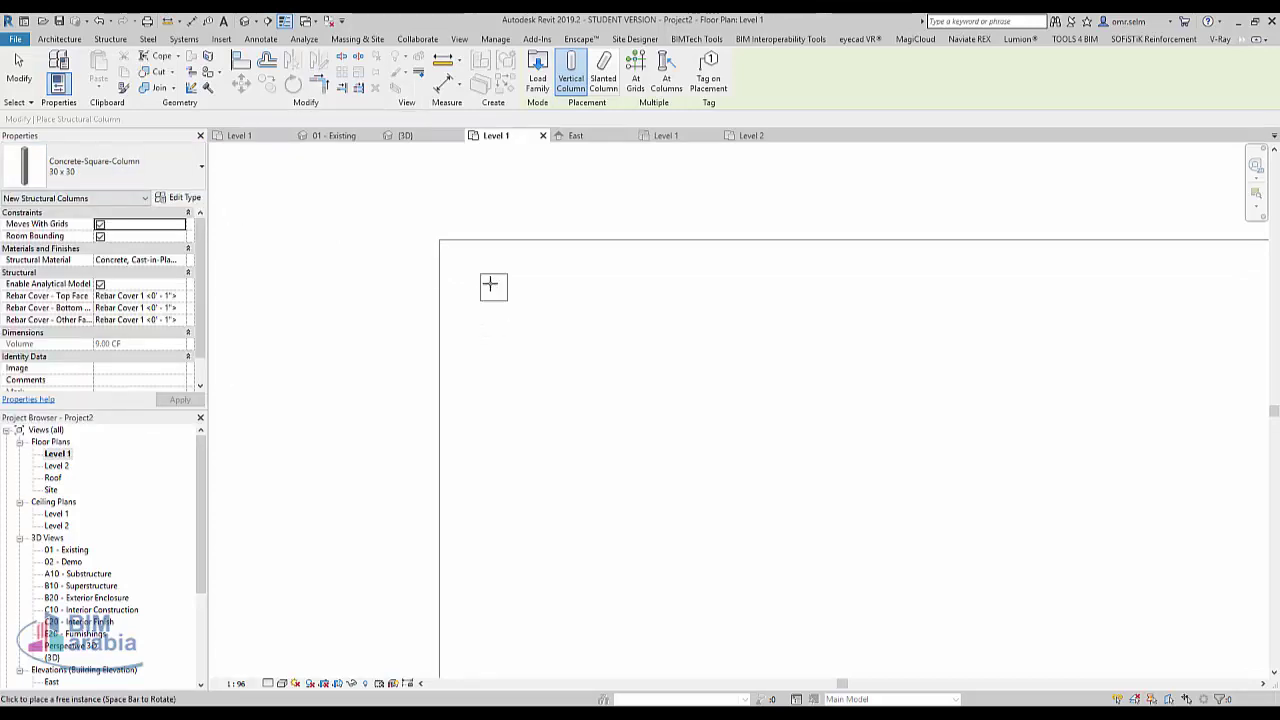
scroll(358, 320, "down", 1)
scroll(358, 320, "down", 2)
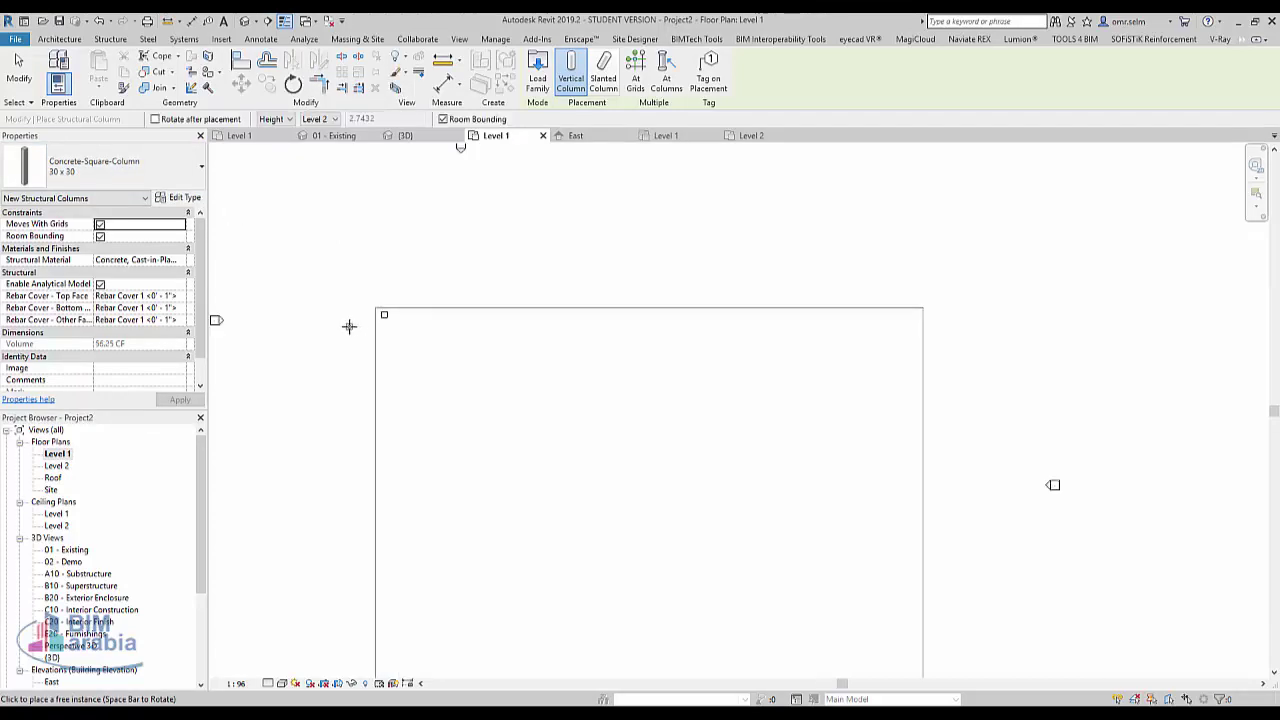
key("Escape")
key("Escape")
left_click_drag(333, 257, 533, 398)
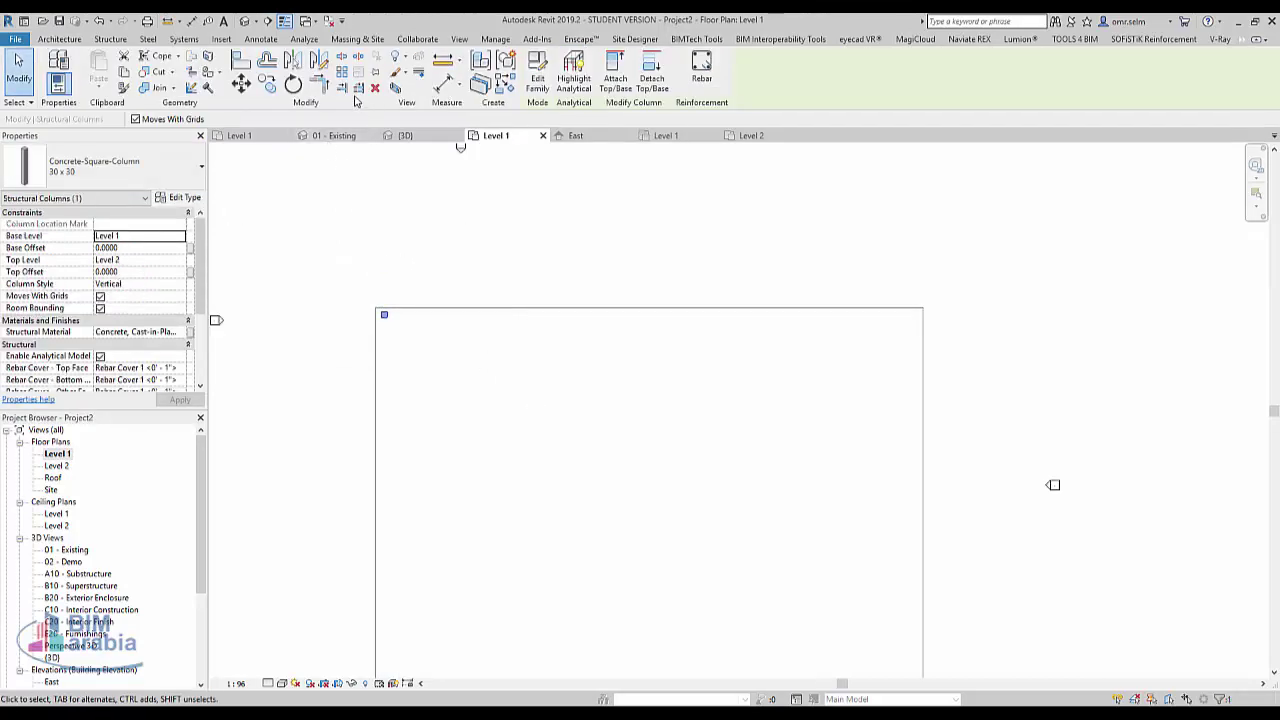
Step: Array the column 6 times along the top edge to the top-right corner
left_click(341, 74)
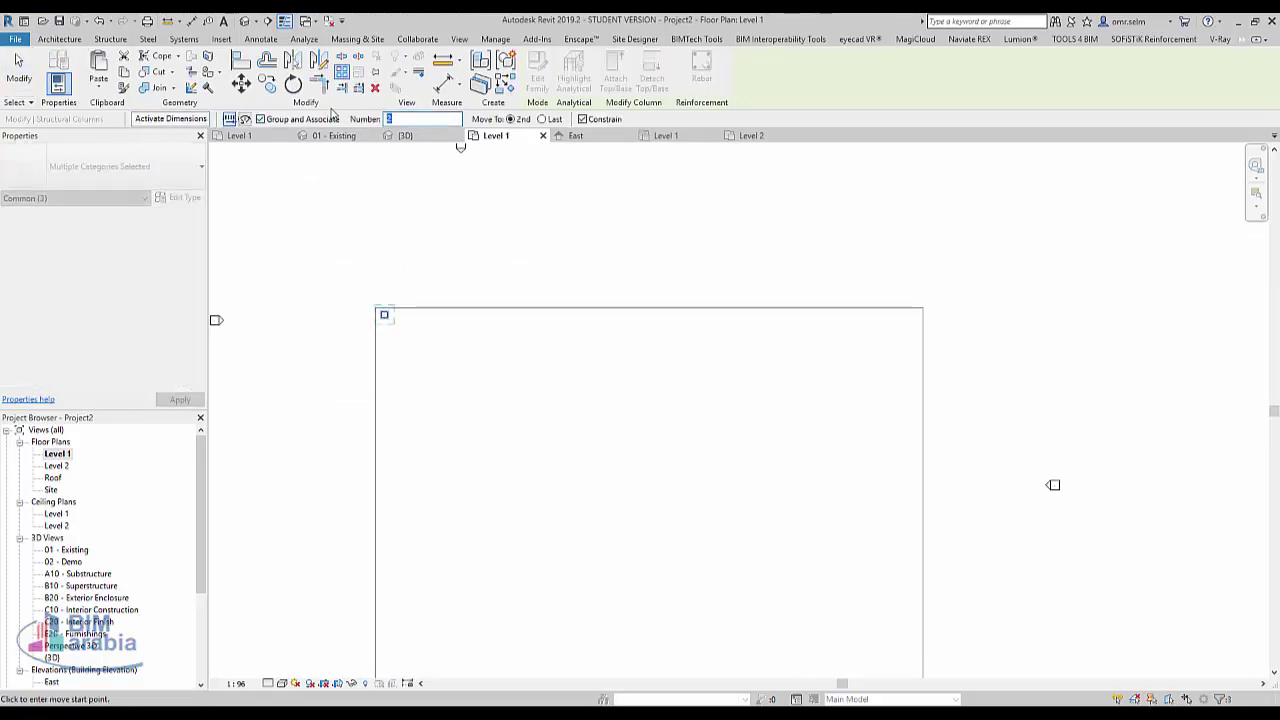
type("6")
left_click(382, 295)
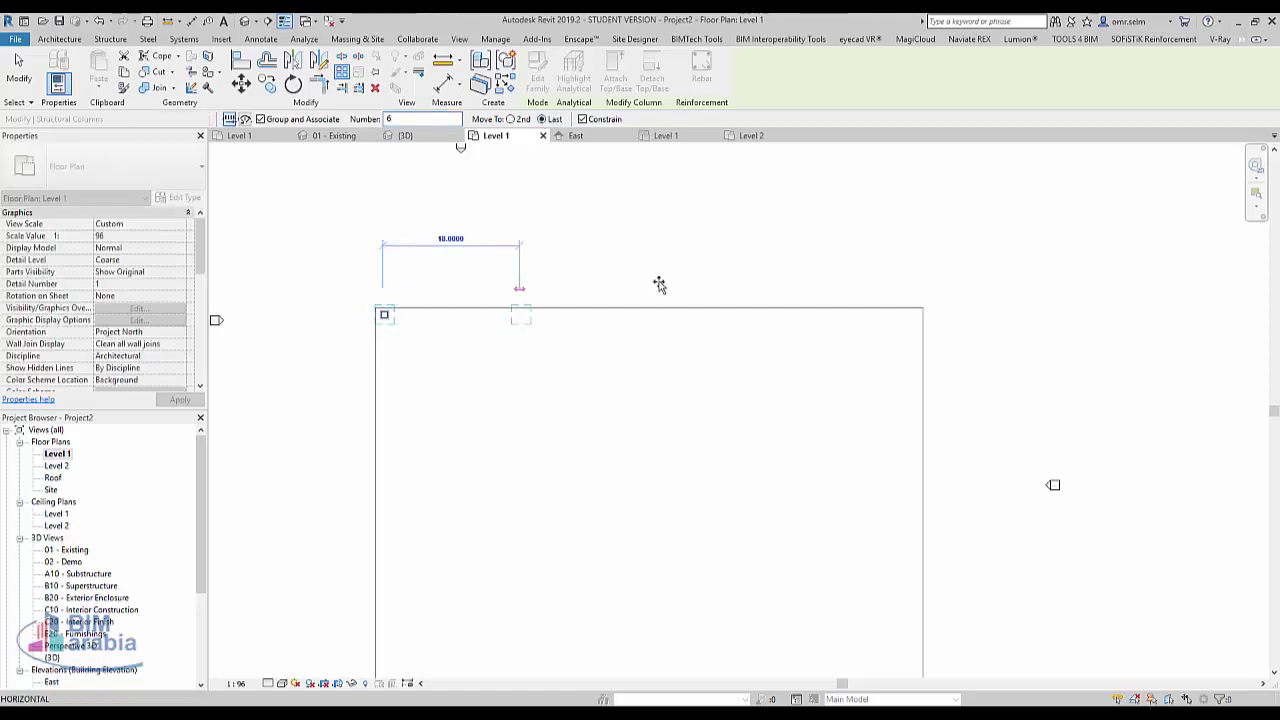
left_click(908, 300)
key("Return")
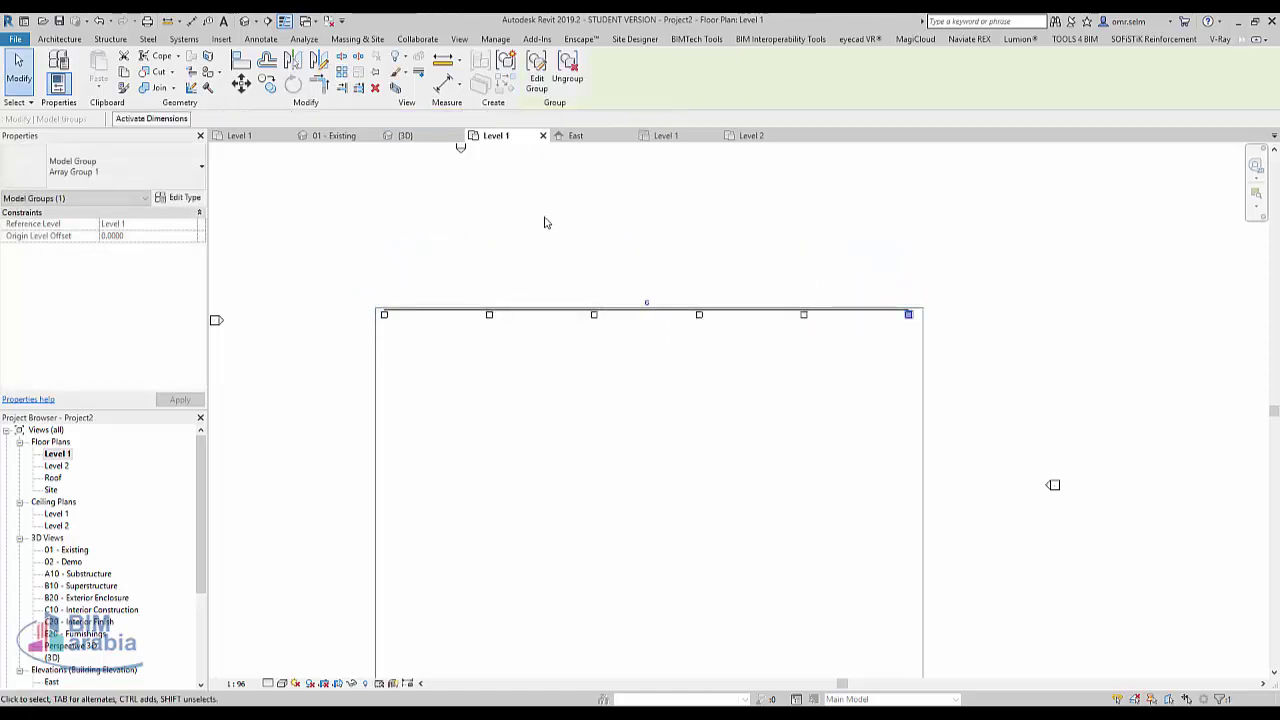
key("Escape")
Step: Array the top row of columns 6 times down to the slab's bottom edge
left_click_drag(336, 263, 988, 386)
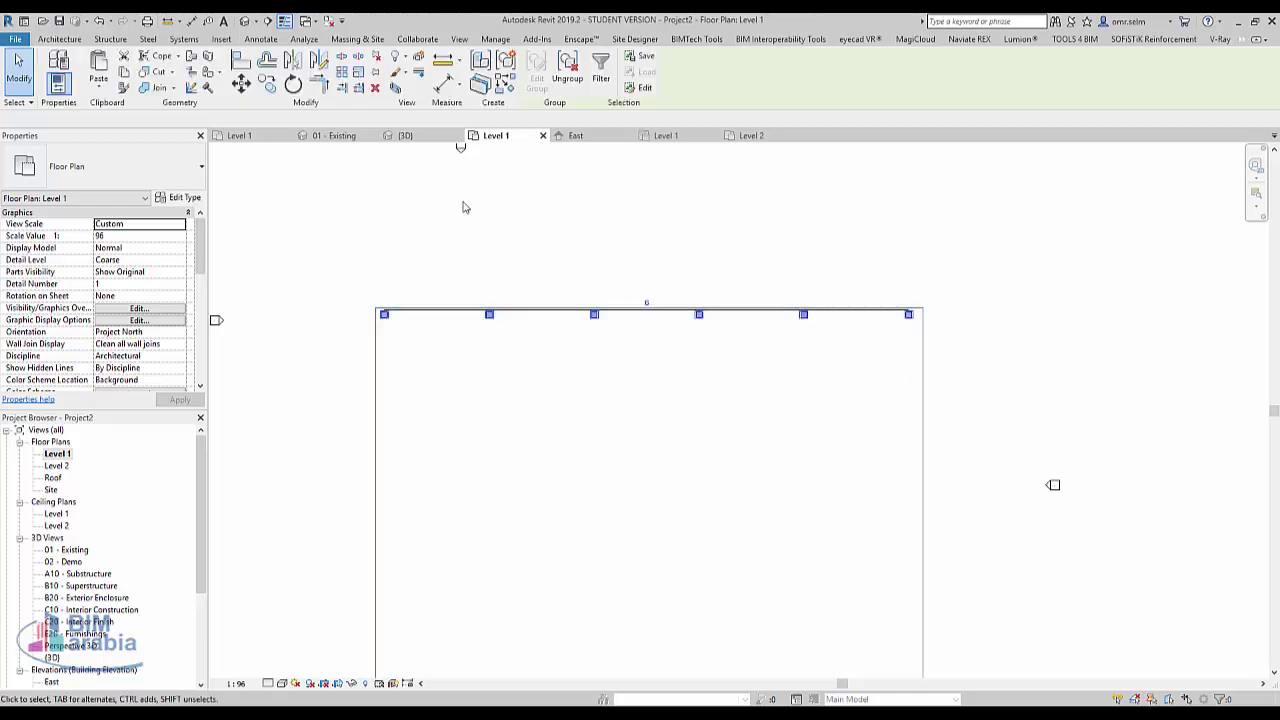
middle_click_drag(355, 379, 413, 242)
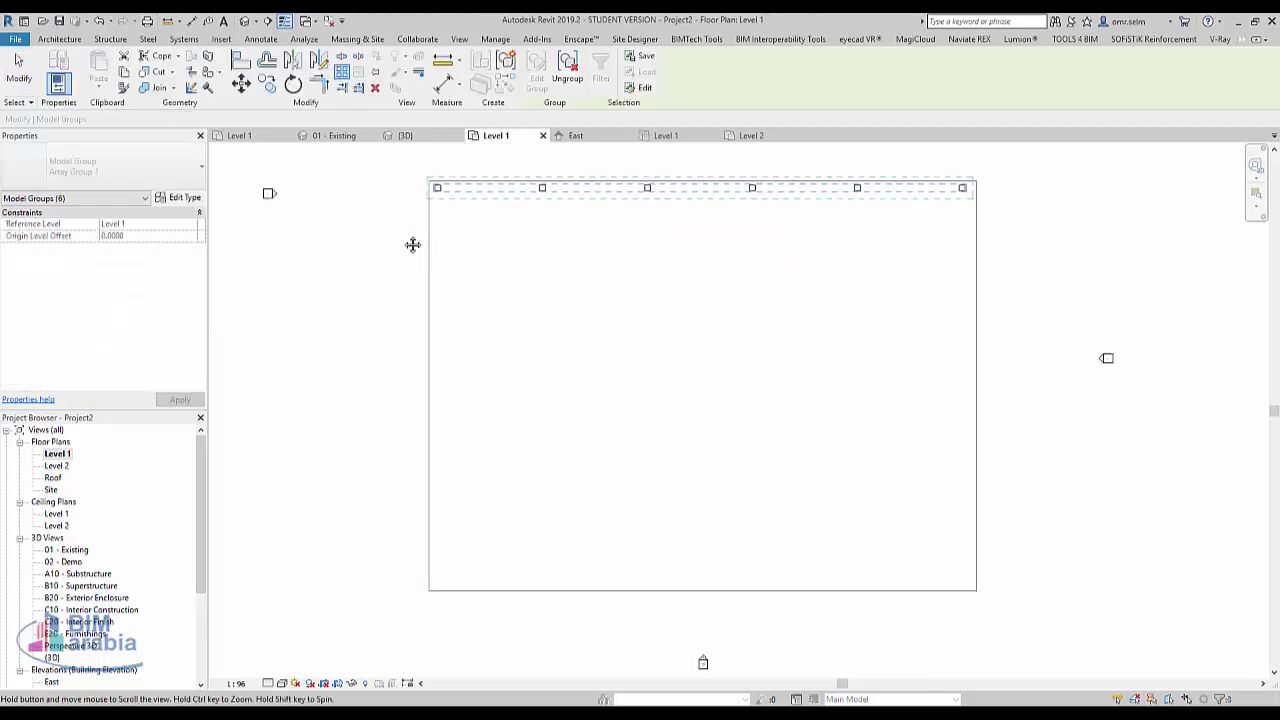
key("a")
key("r")
double_click(388, 114)
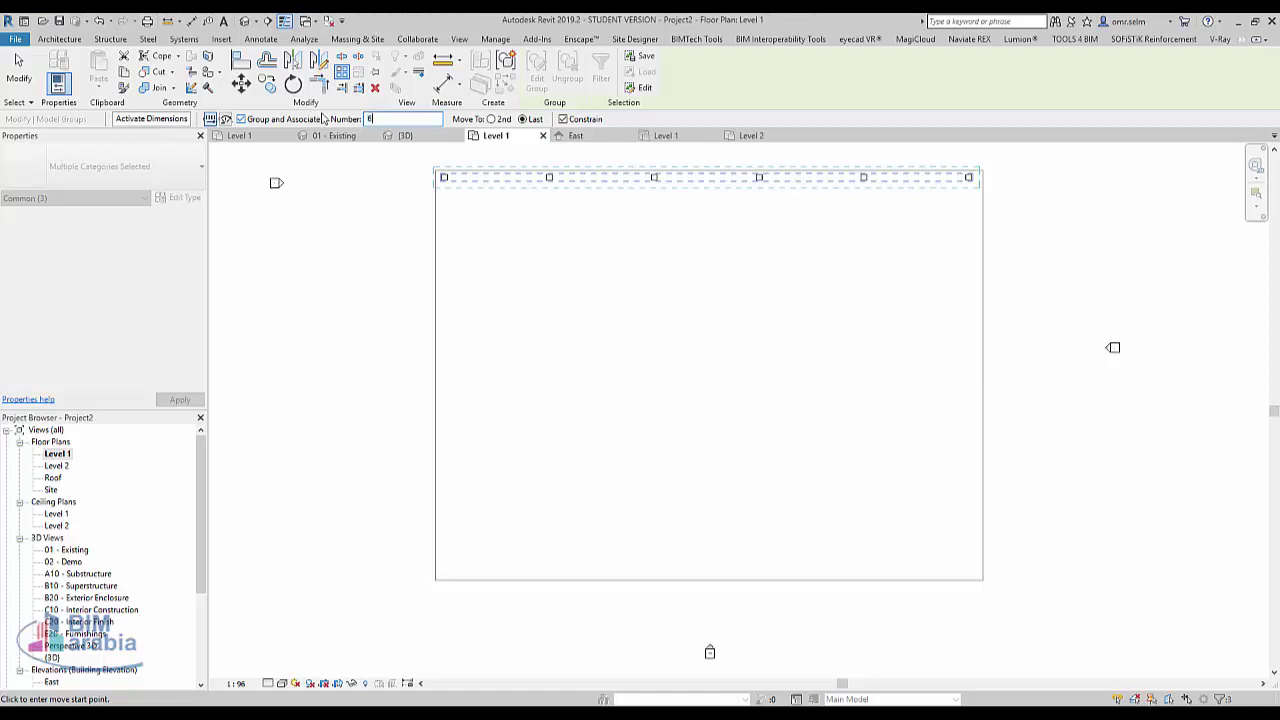
left_click(420, 183)
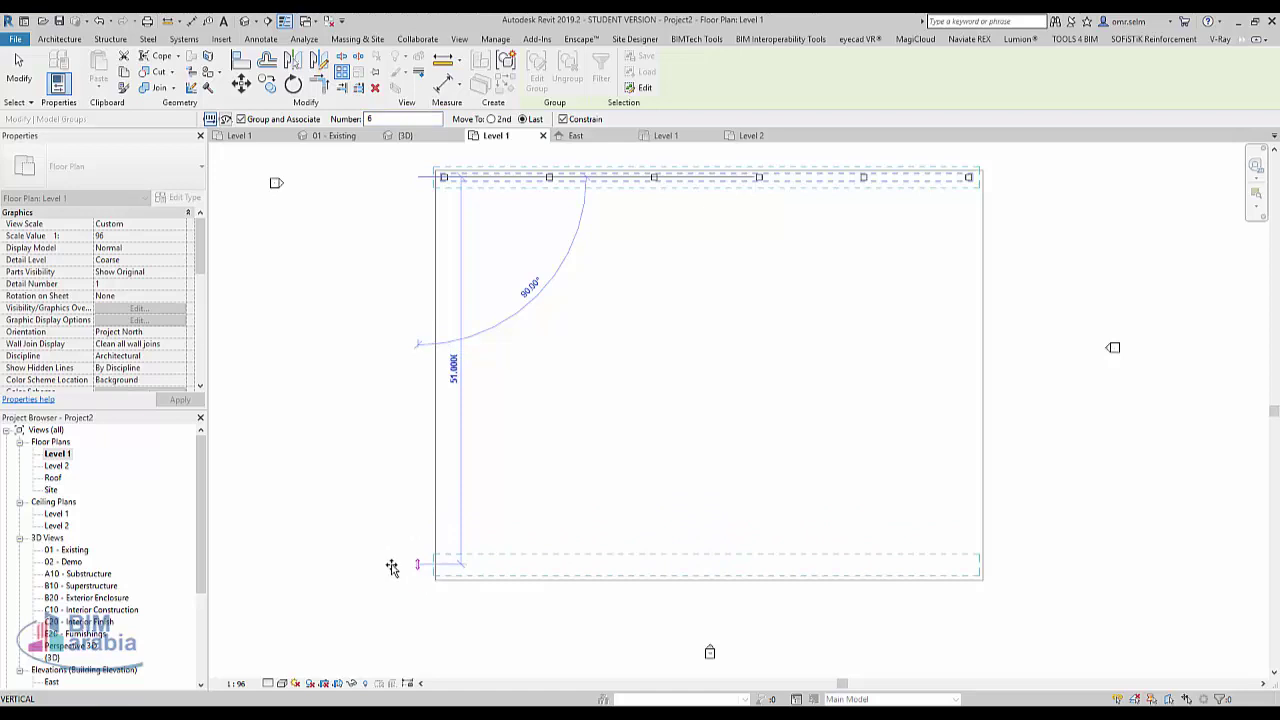
left_click(376, 538)
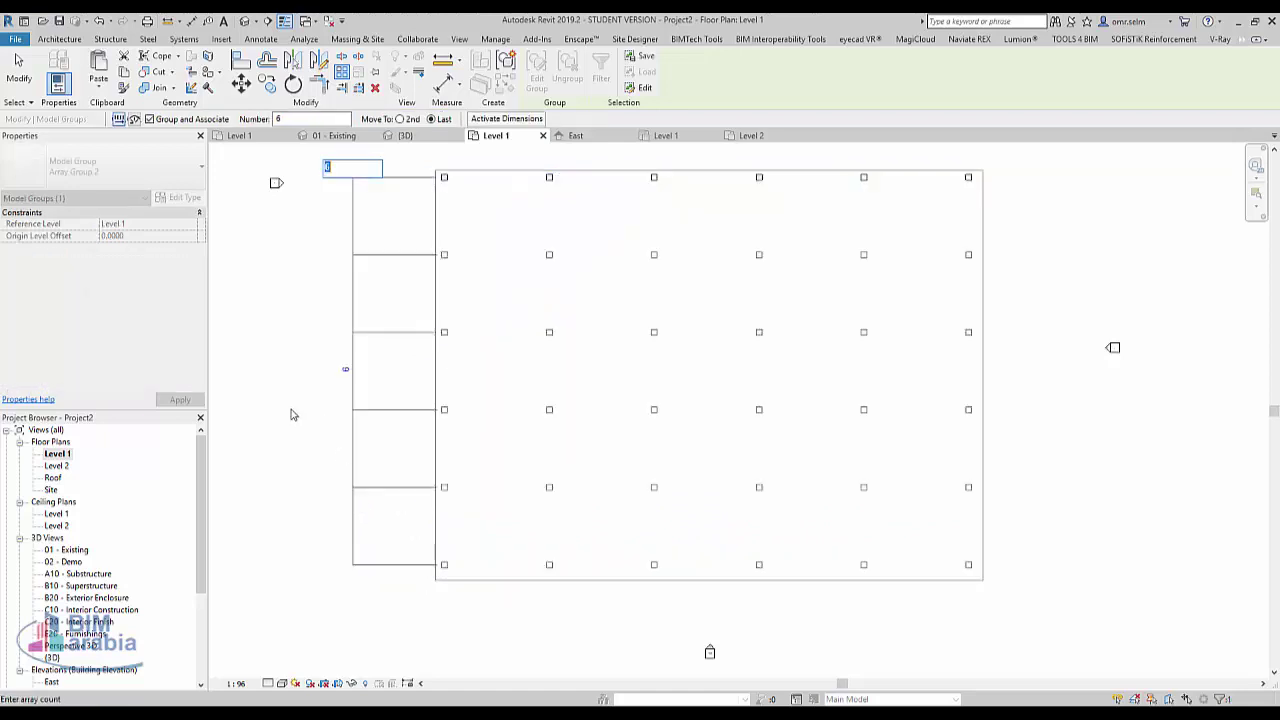
left_click_drag(1040, 615, 318, 155)
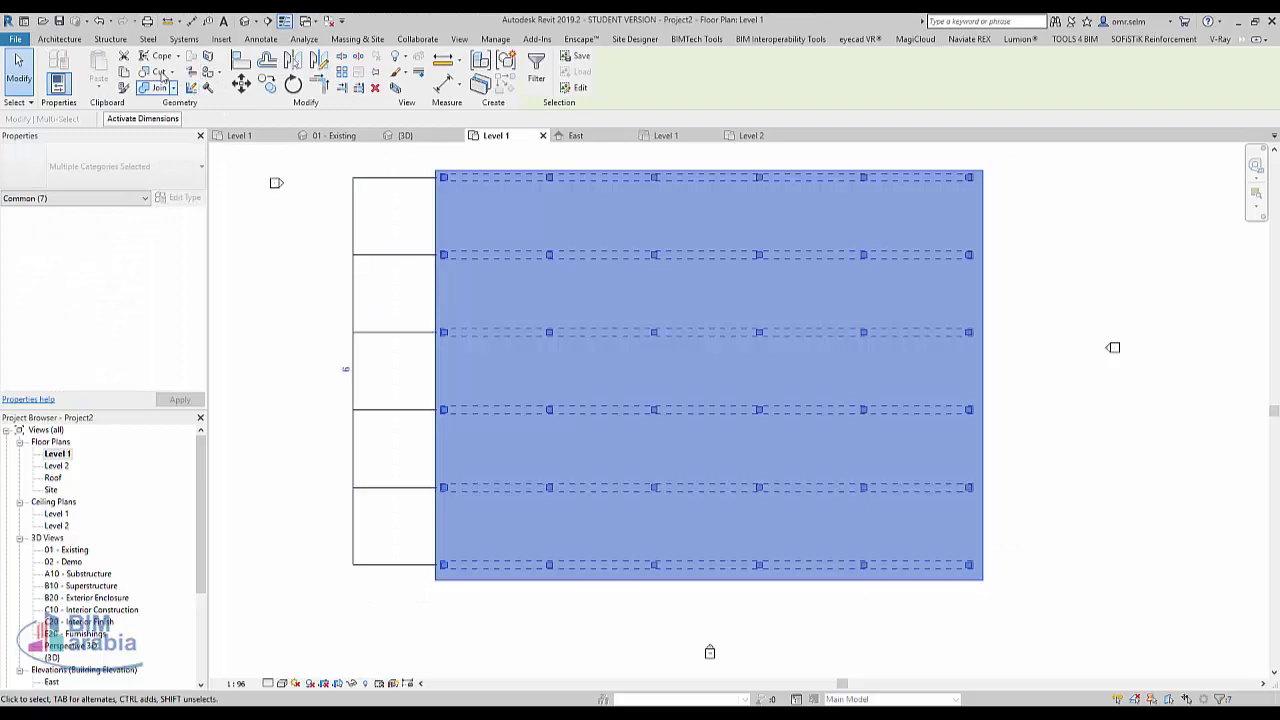
Step: Copy the slab and columns and paste them aligned to Level 2 through Roof
left_click(127, 76)
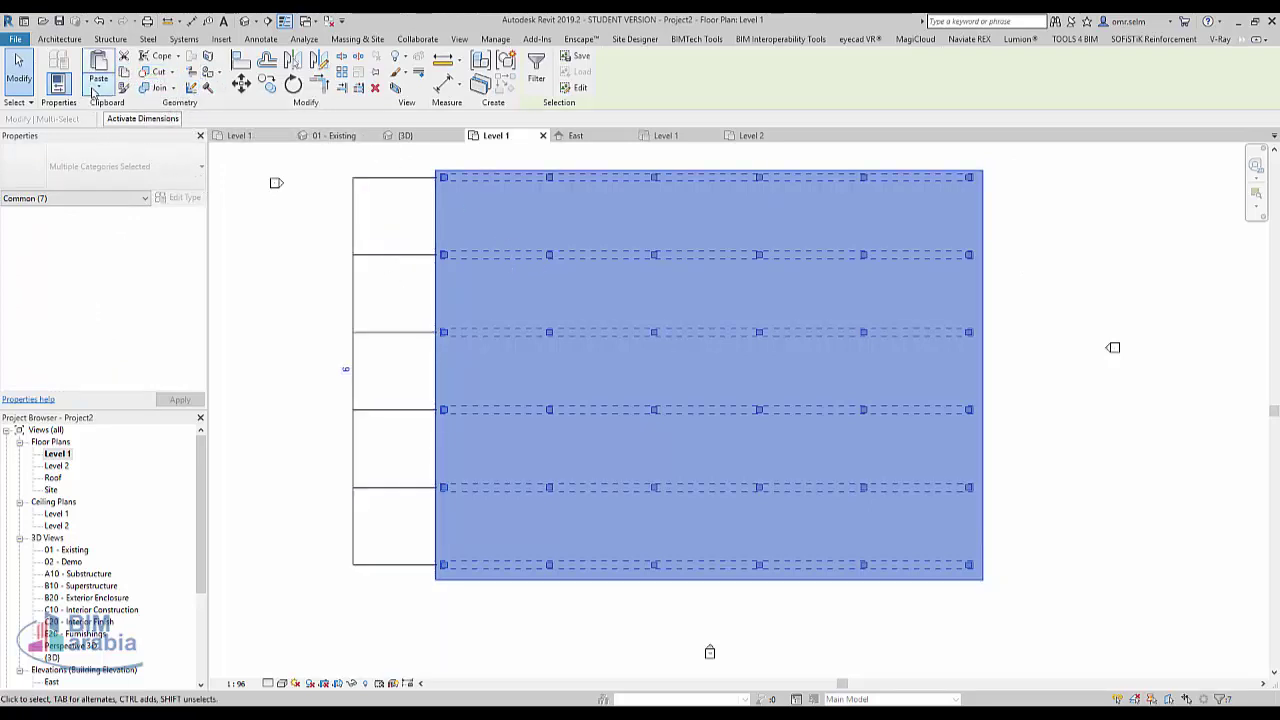
left_click(93, 92)
left_click(163, 137)
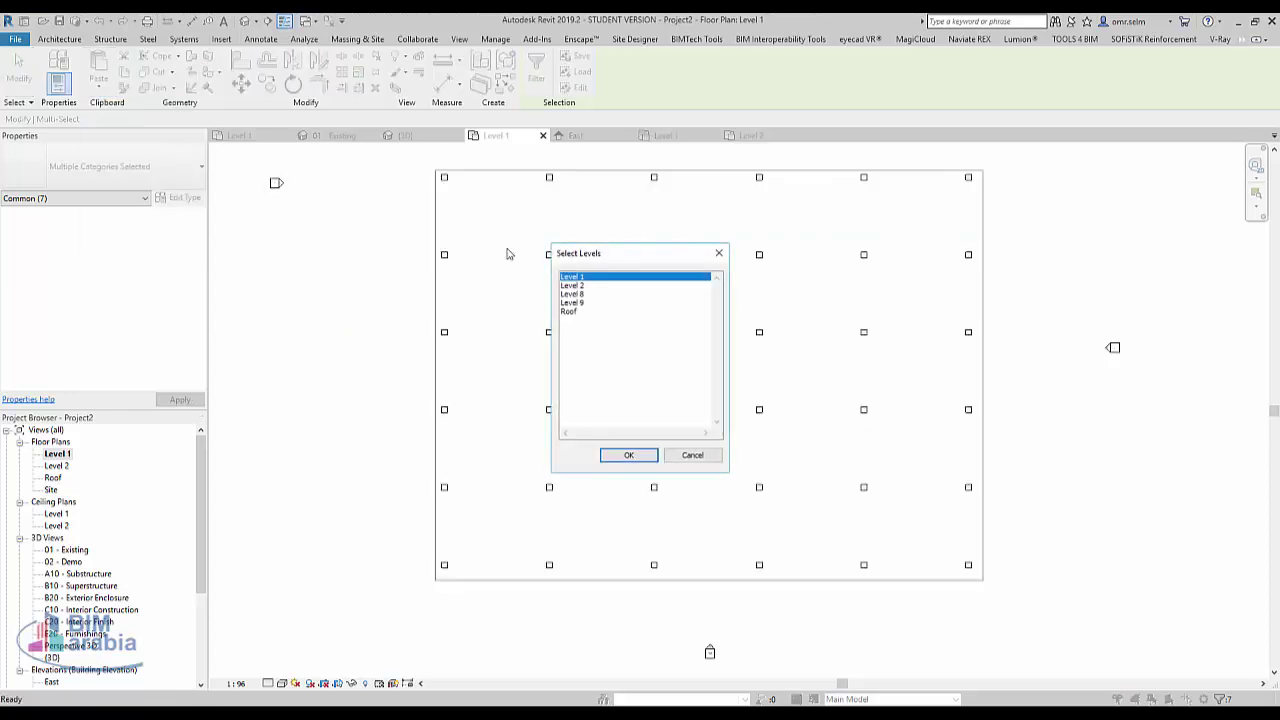
left_click(574, 286)
left_click(569, 311, "shift")
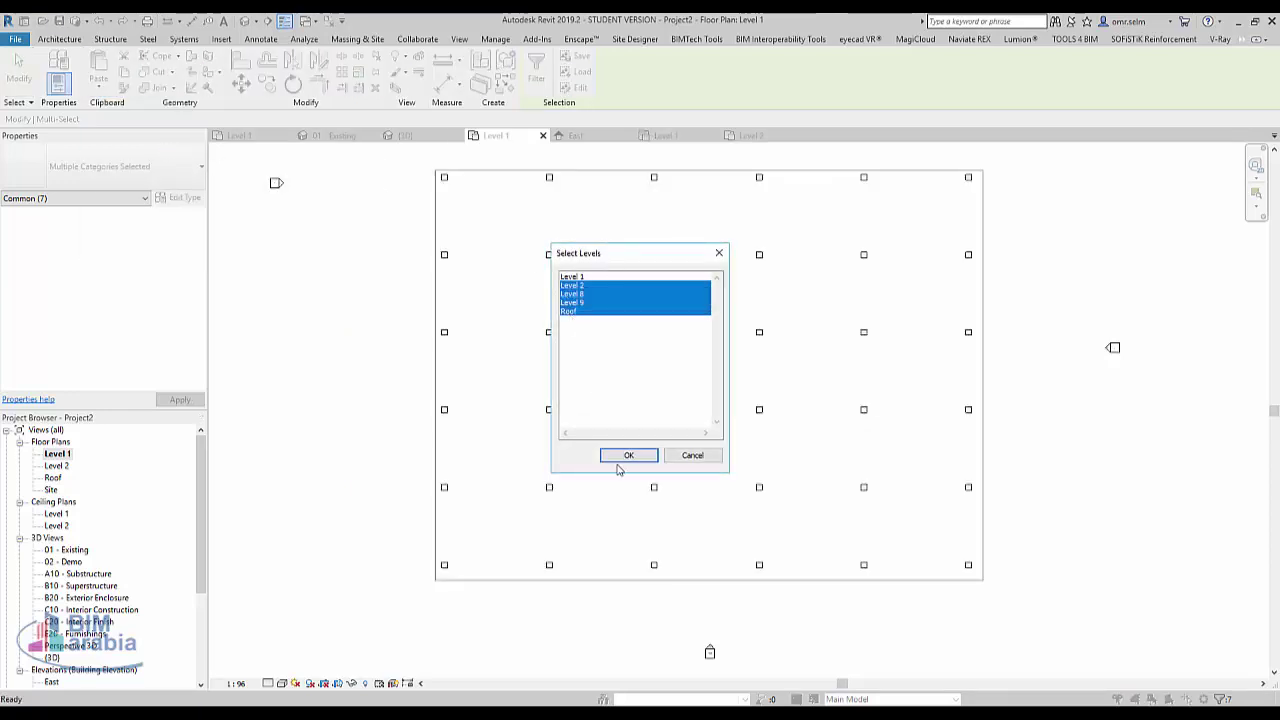
left_click(627, 457)
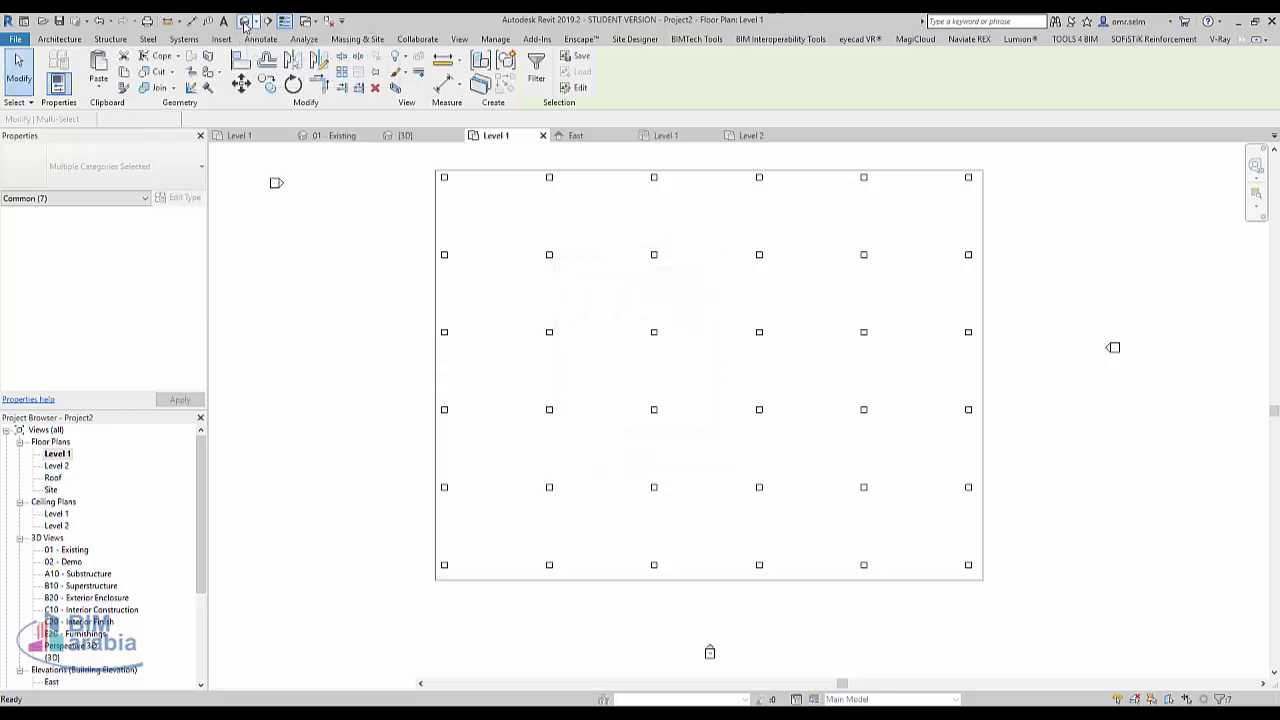
Step: In 3D, delete the columns standing on the roof, then return to Level 1 plan
left_click(245, 22)
left_click(955, 619)
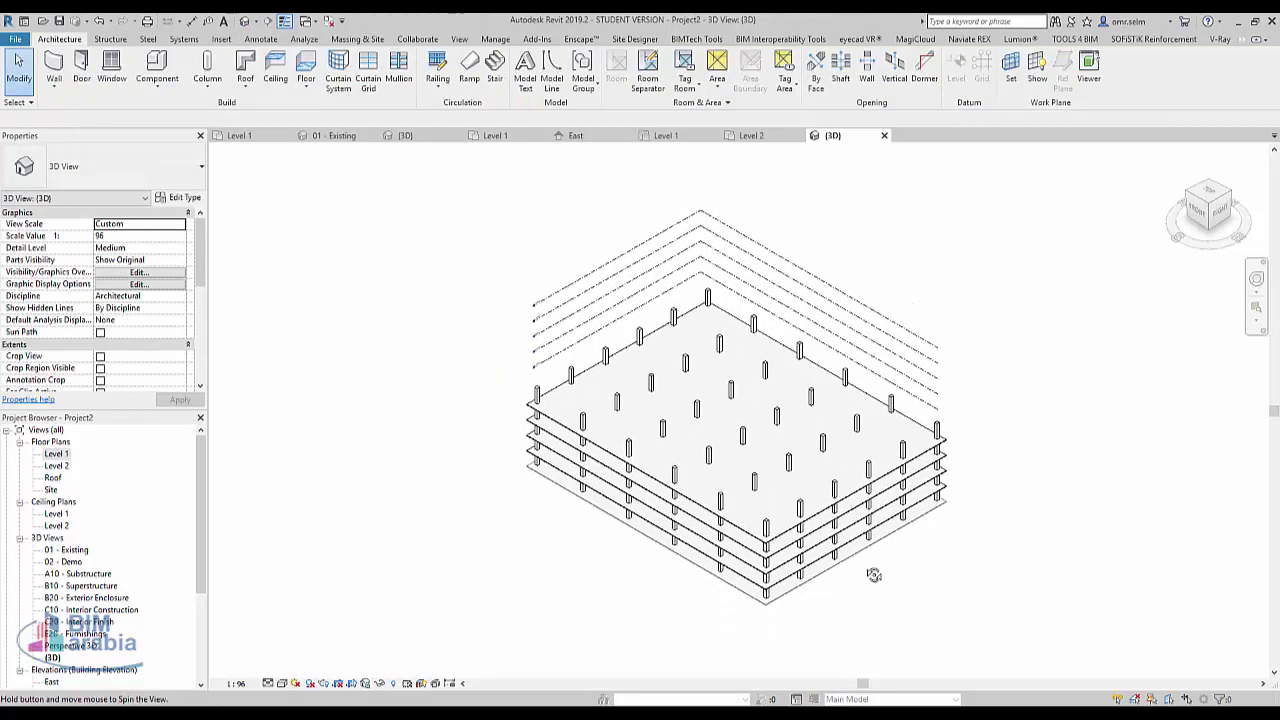
middle_click_drag(871, 571, 780, 405, "shift")
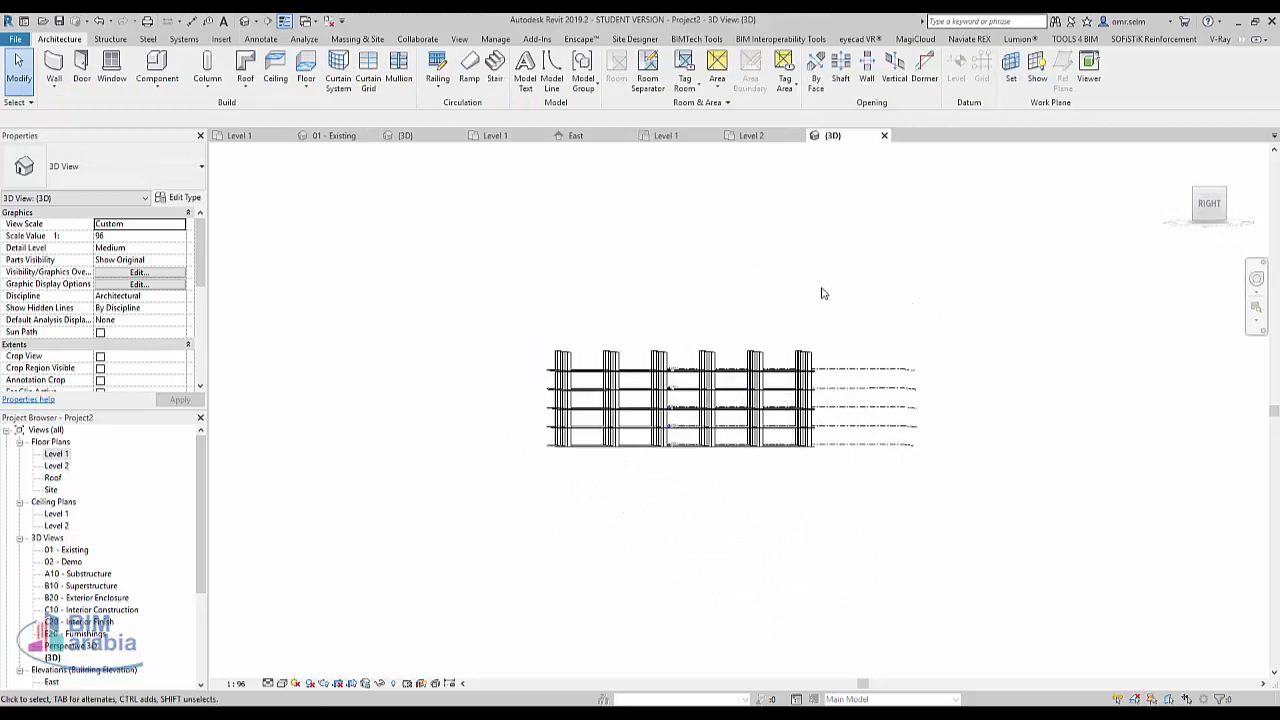
left_click_drag(822, 290, 600, 343)
left_click_drag(509, 354, 437, 332)
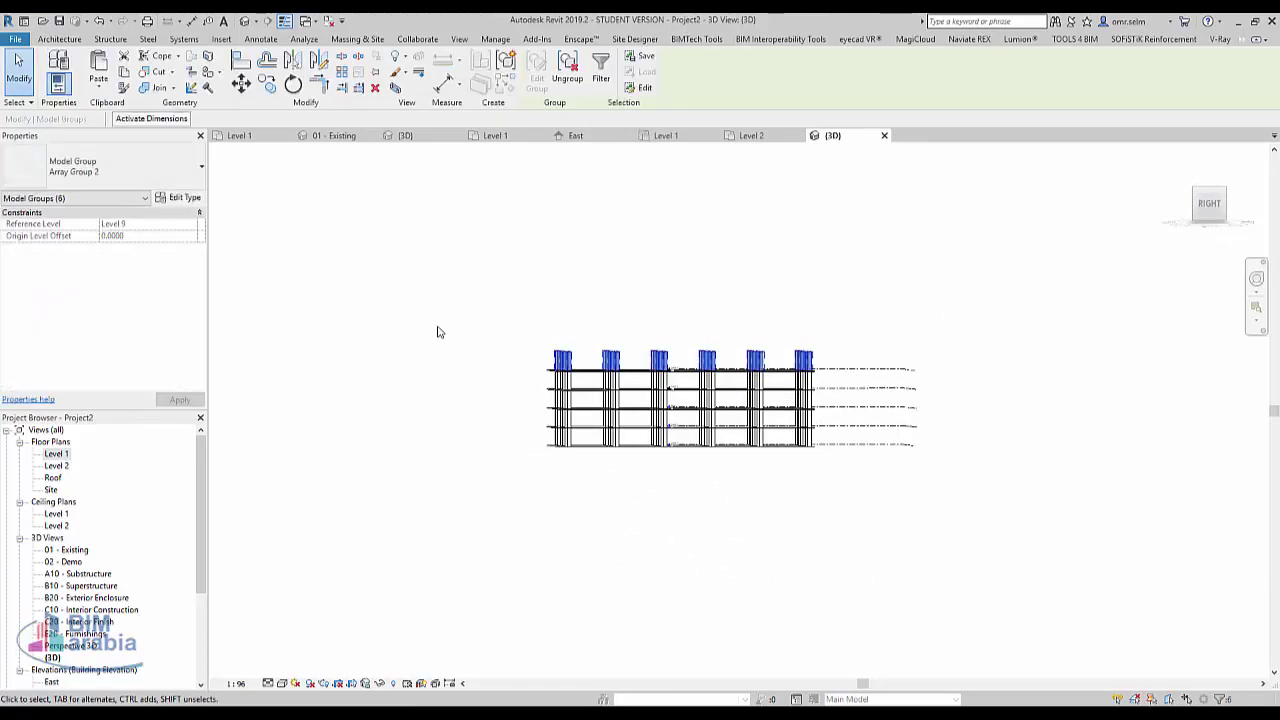
key("Delete")
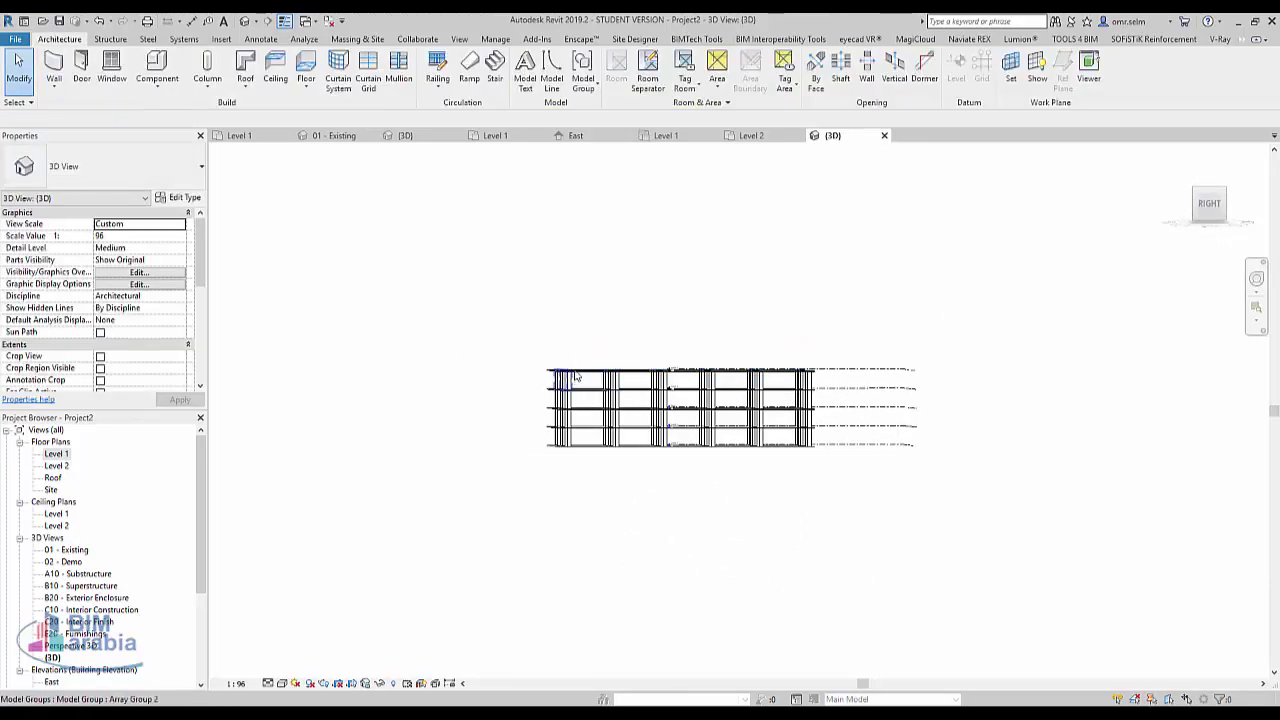
double_click(56, 453)
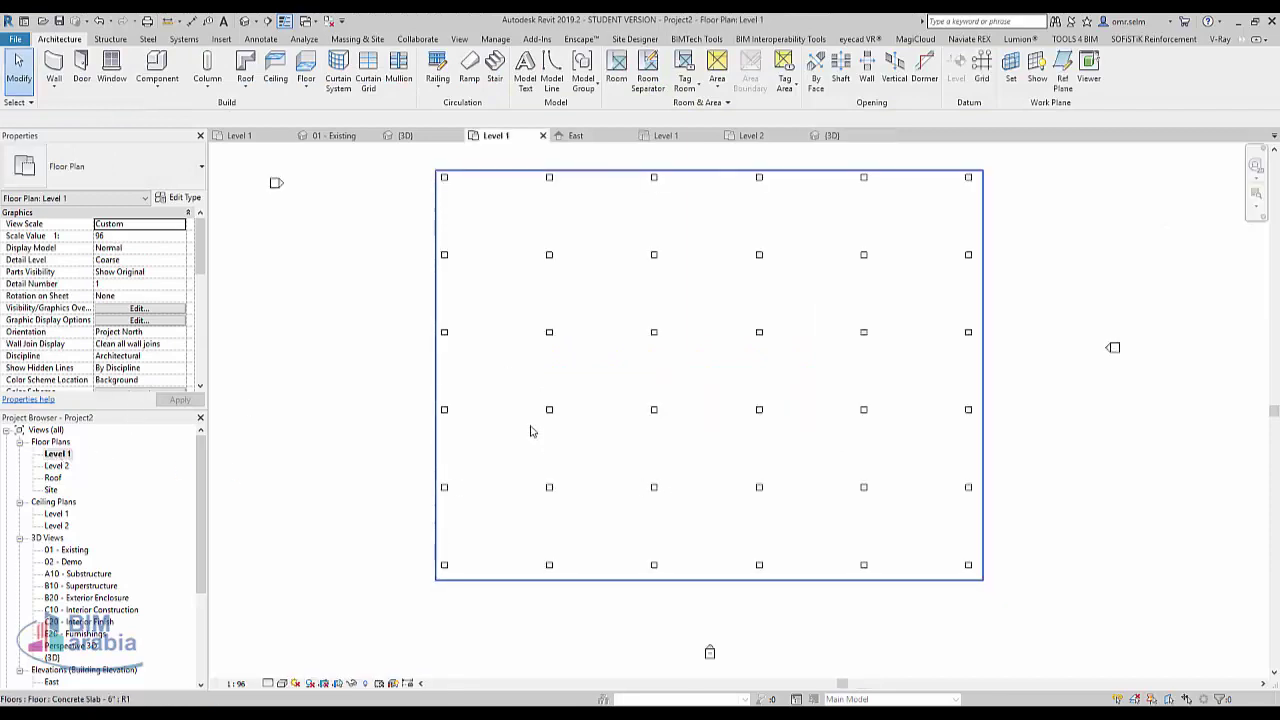
Step: Sketch a semicircular ramp boundary arc along the slab's bottom edge
left_click(469, 68)
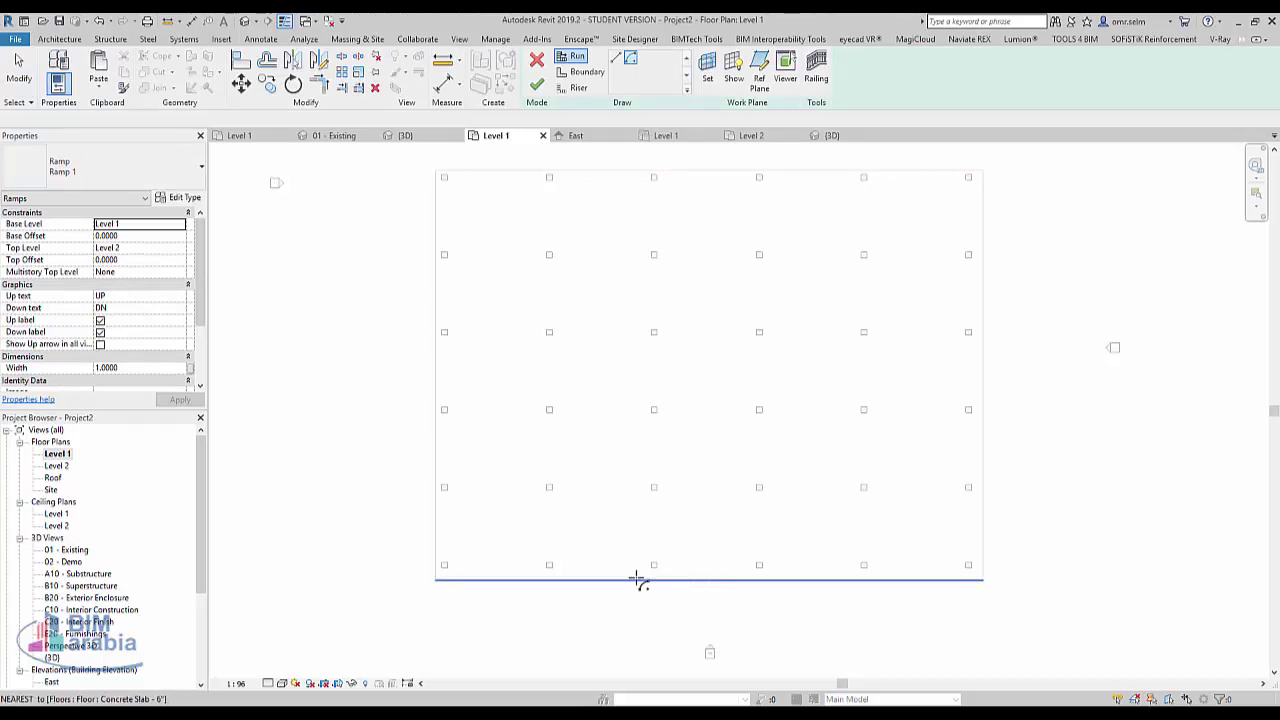
left_click(697, 582)
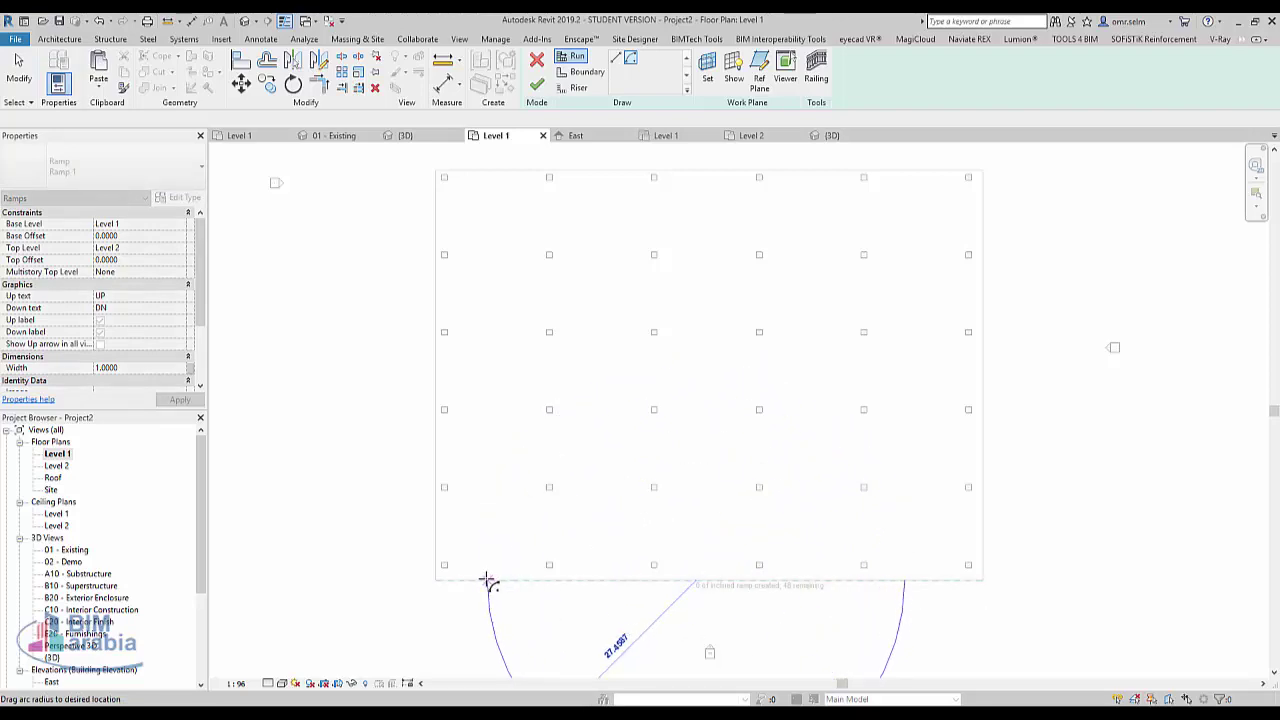
middle_click_drag(549, 623, 549, 491)
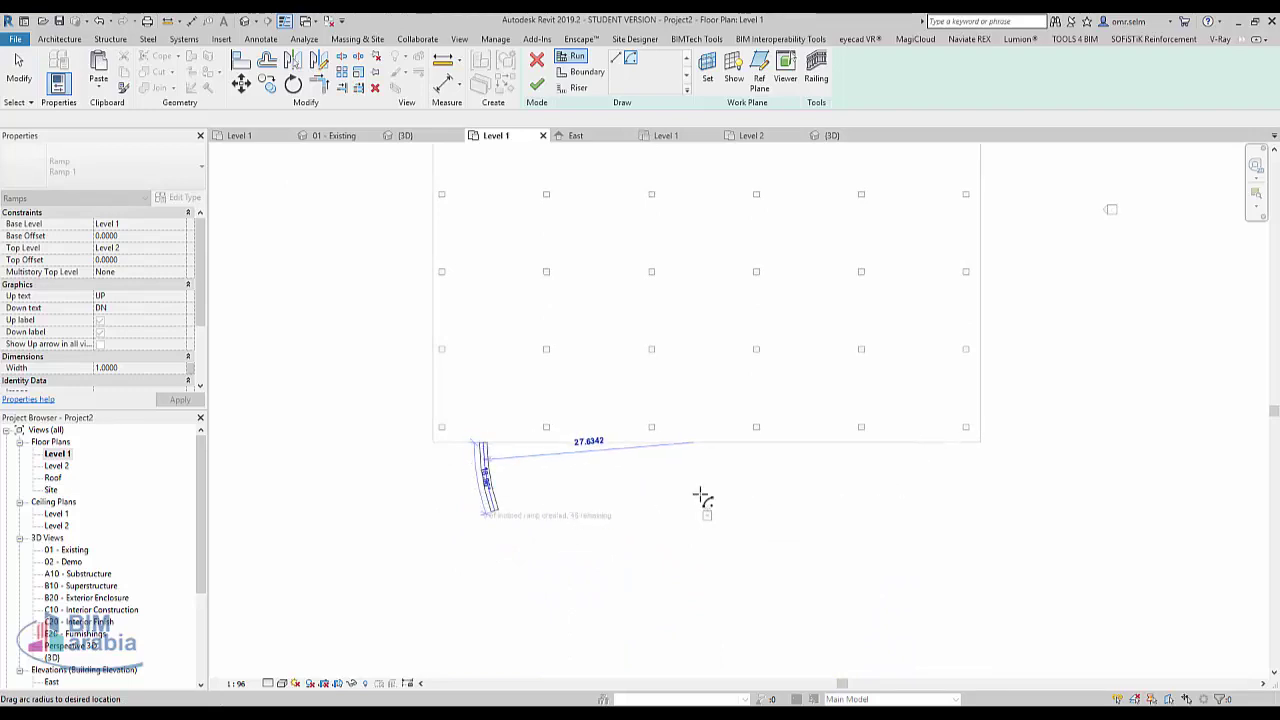
key("Escape")
key("Escape")
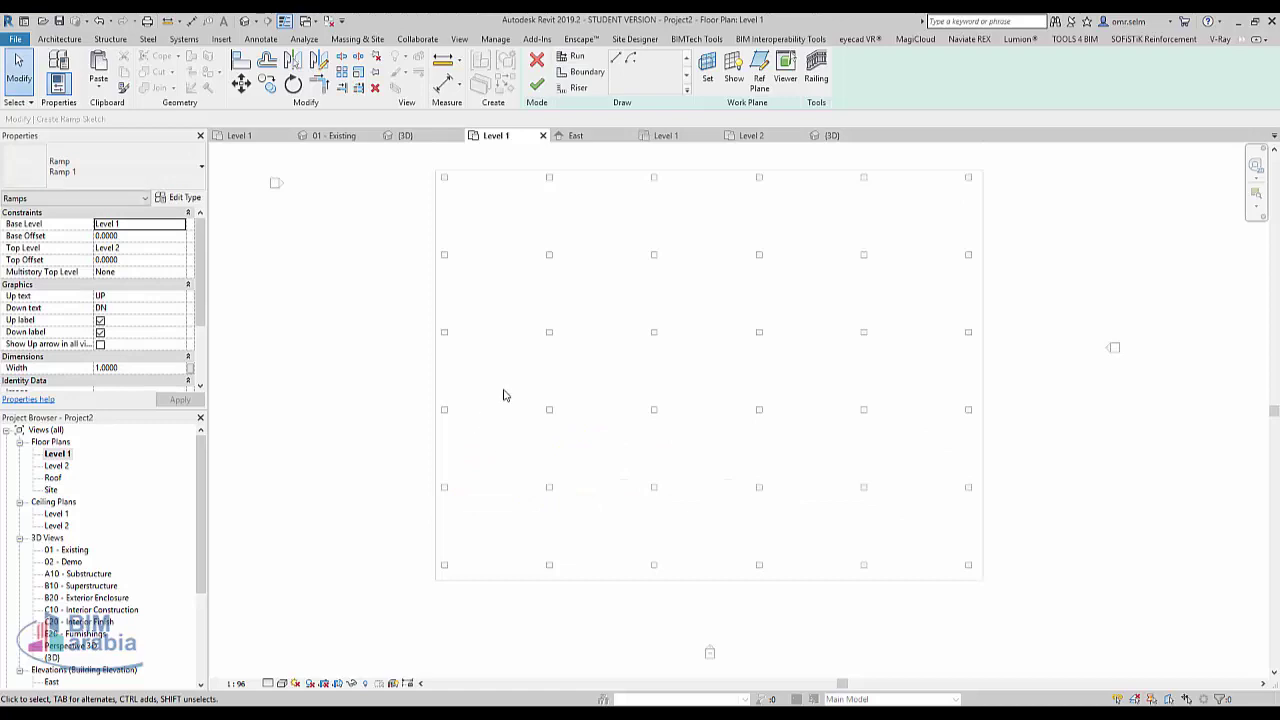
left_click(585, 73)
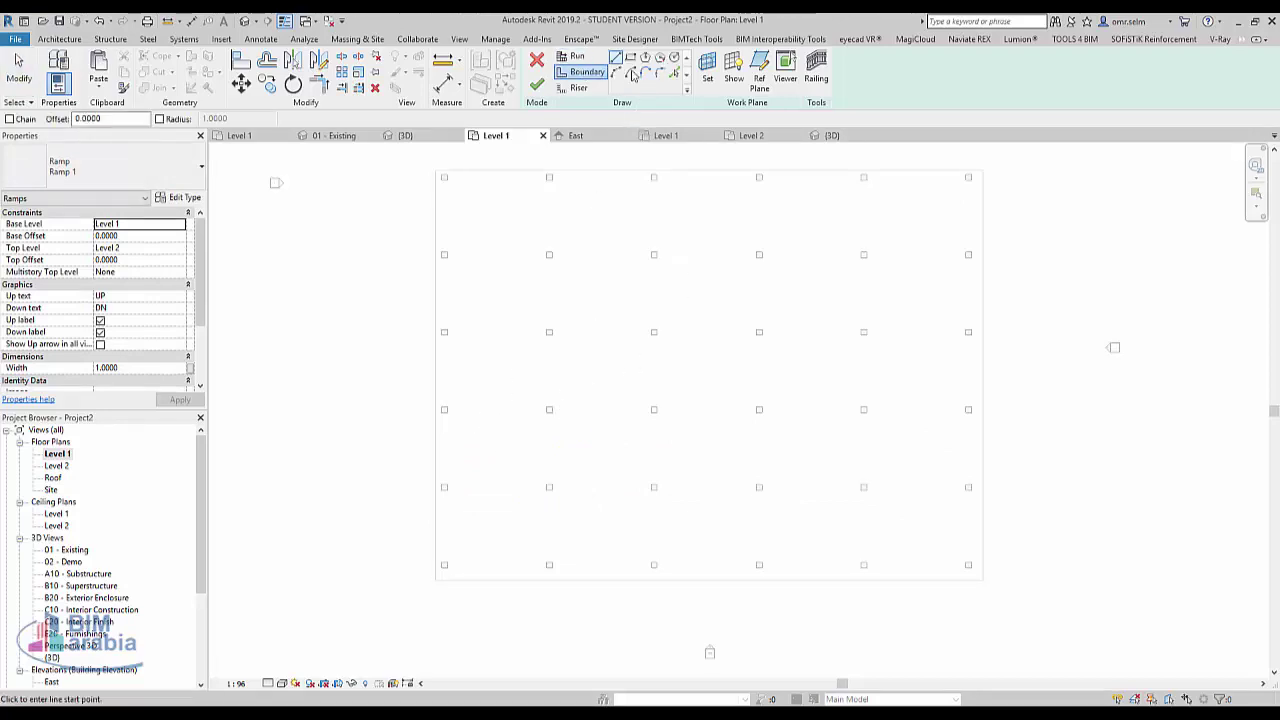
left_click(521, 581)
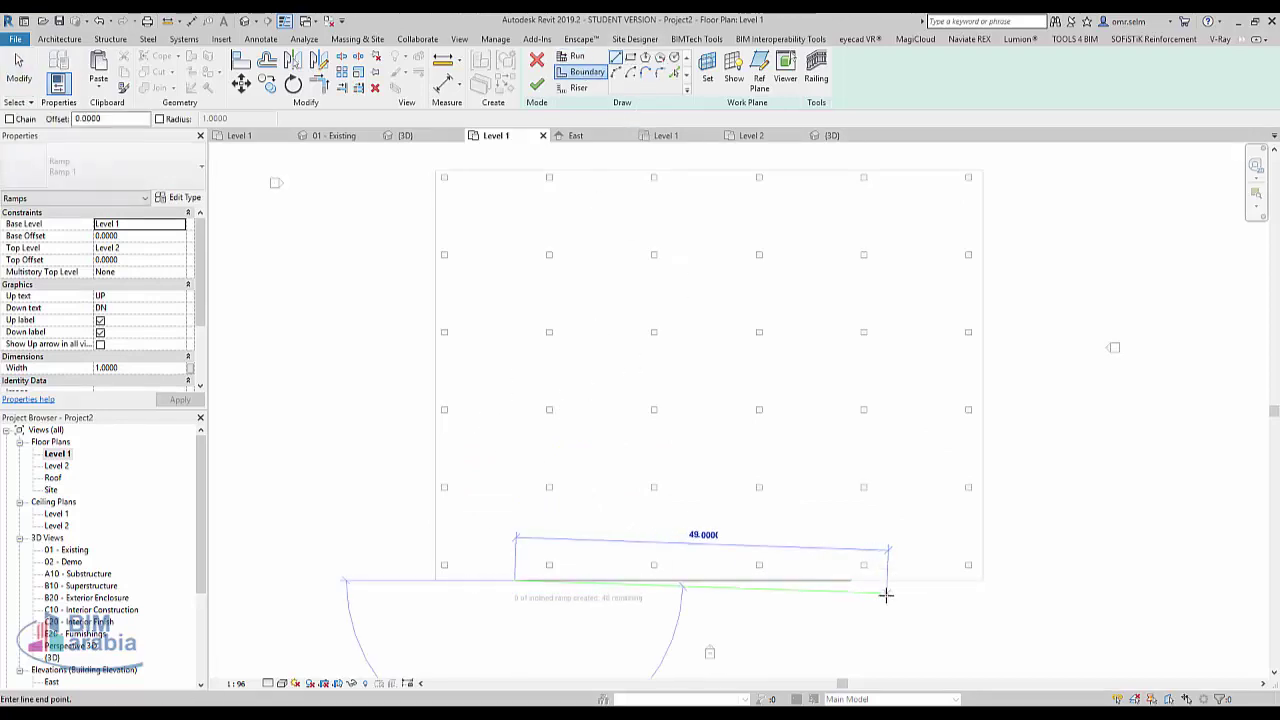
key("Escape")
key("Escape")
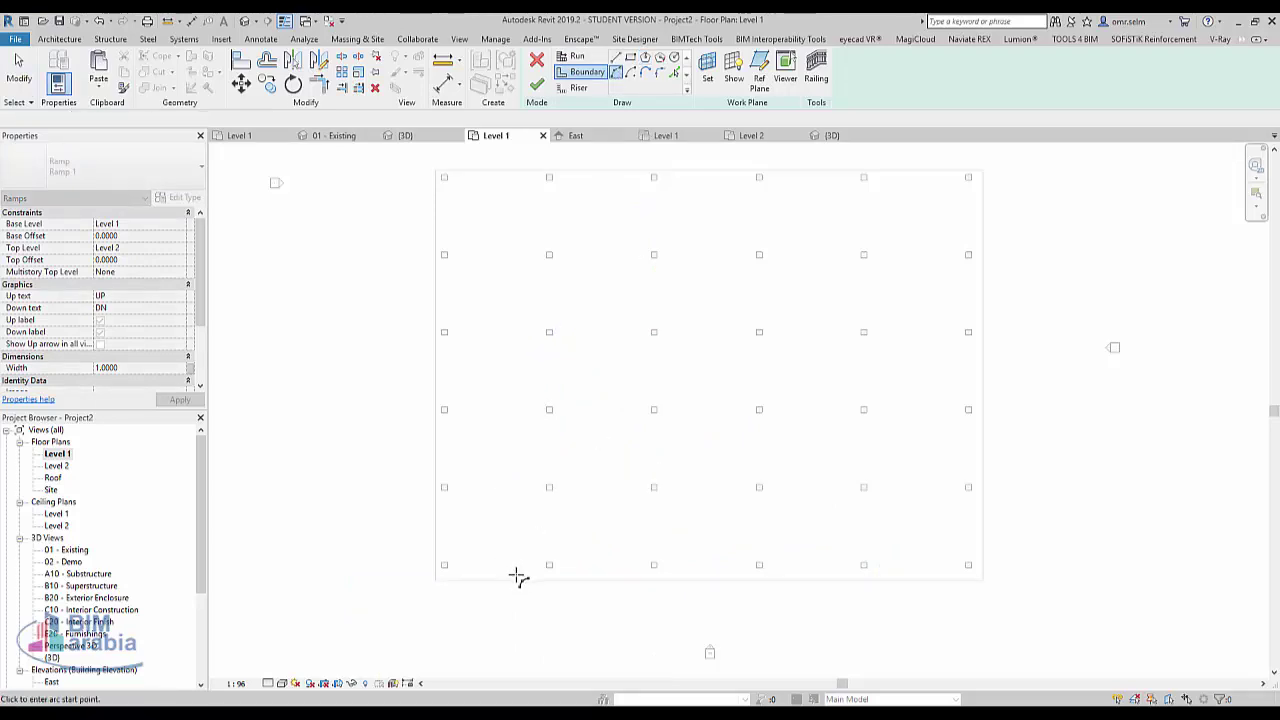
left_click(514, 579)
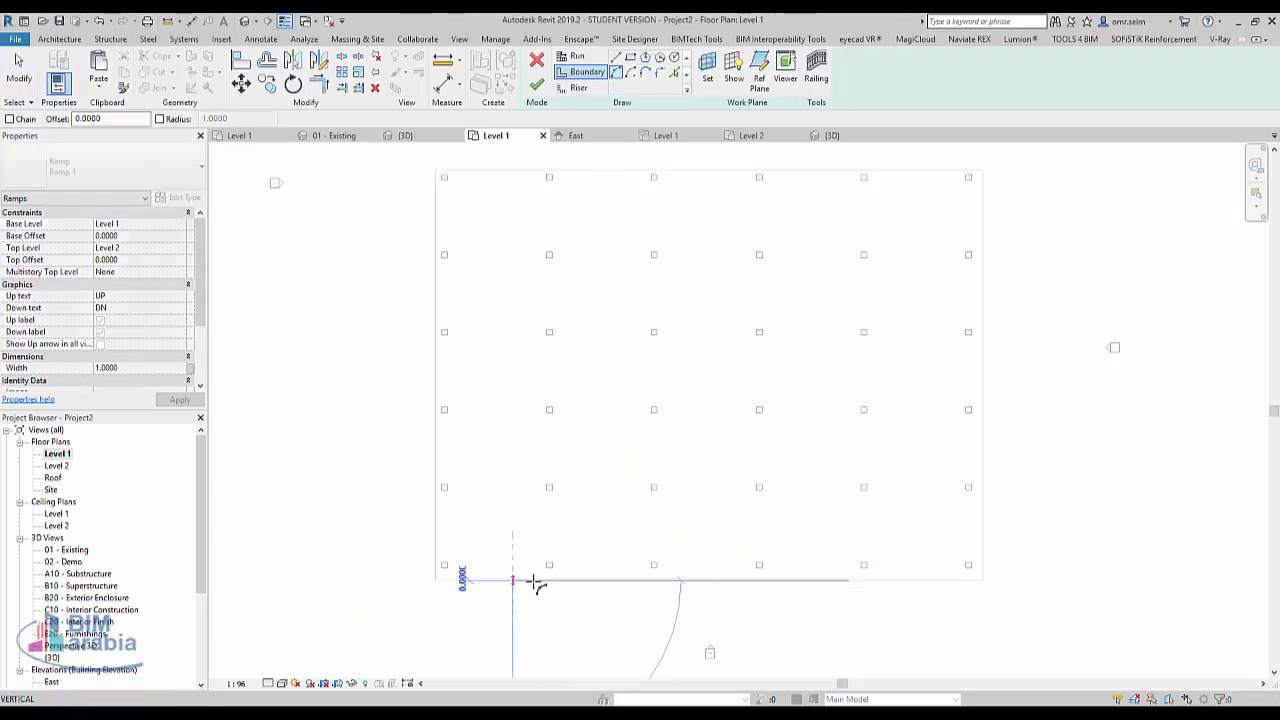
left_click(896, 586)
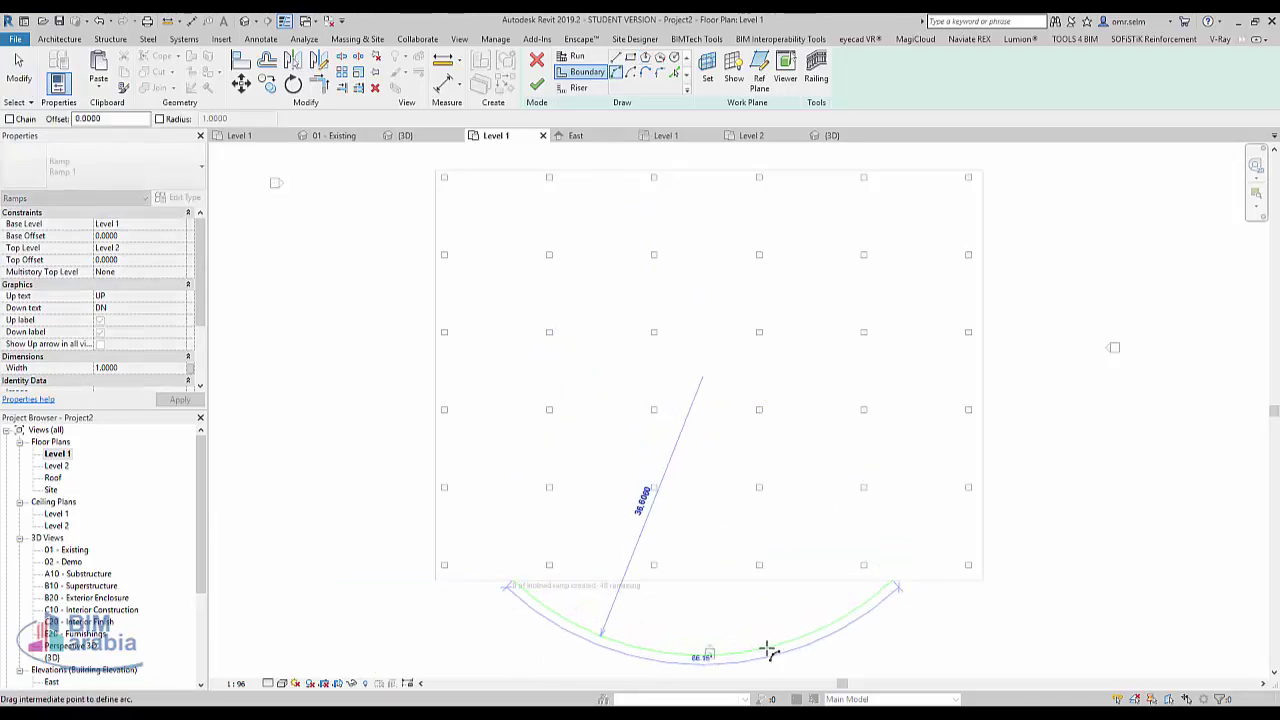
middle_click_drag(768, 652, 746, 480)
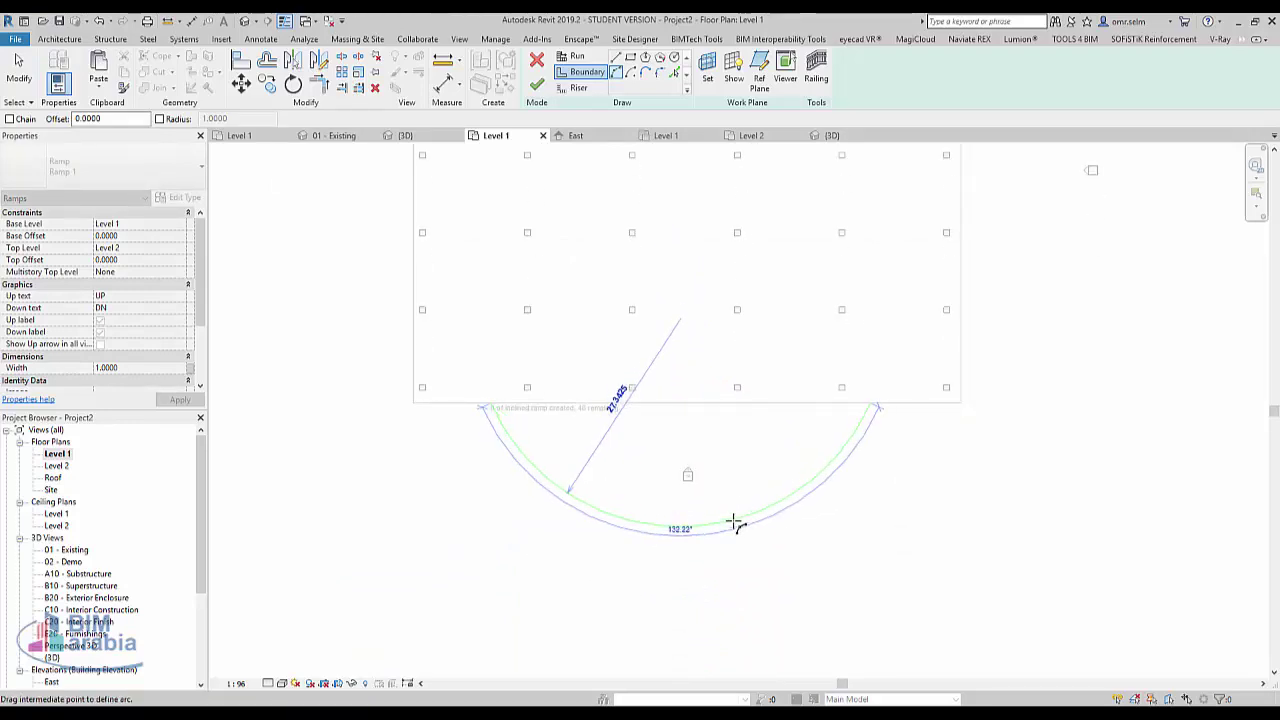
left_click(735, 524)
Step: Offset the arc 3.0 outward and extend the outer arc's ends to the slab edge
key("Escape")
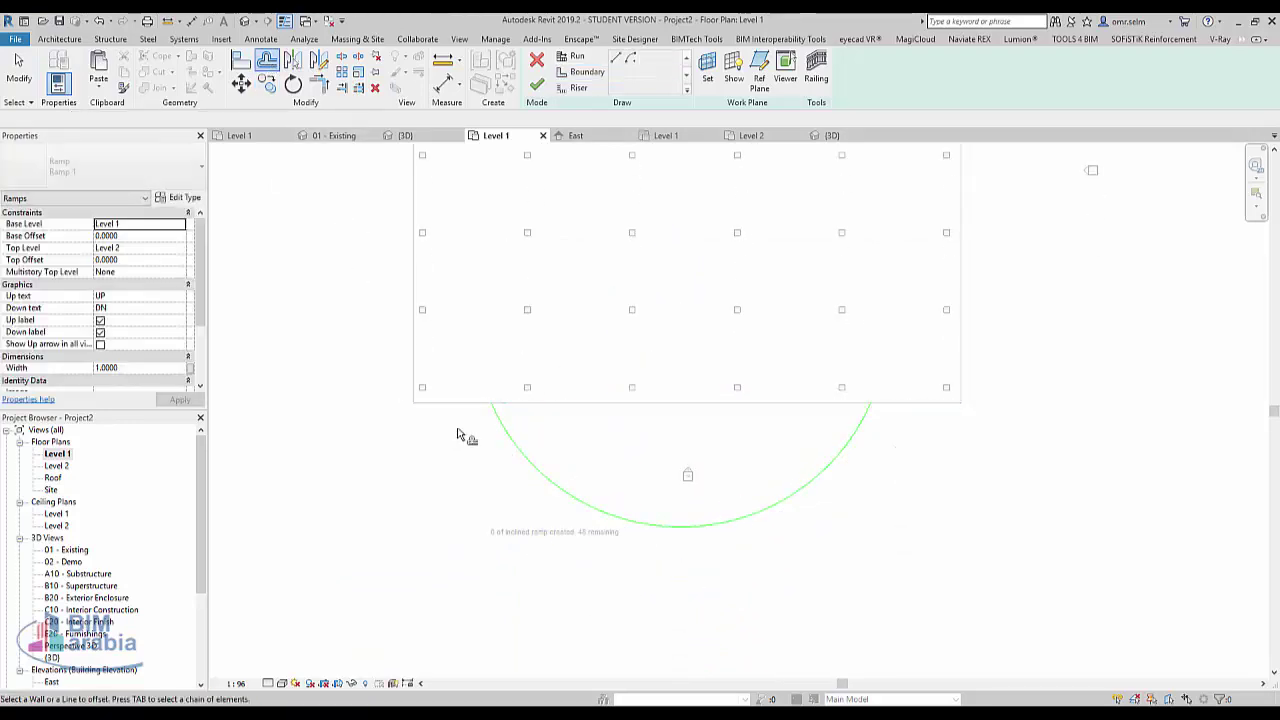
key("o")
key("f")
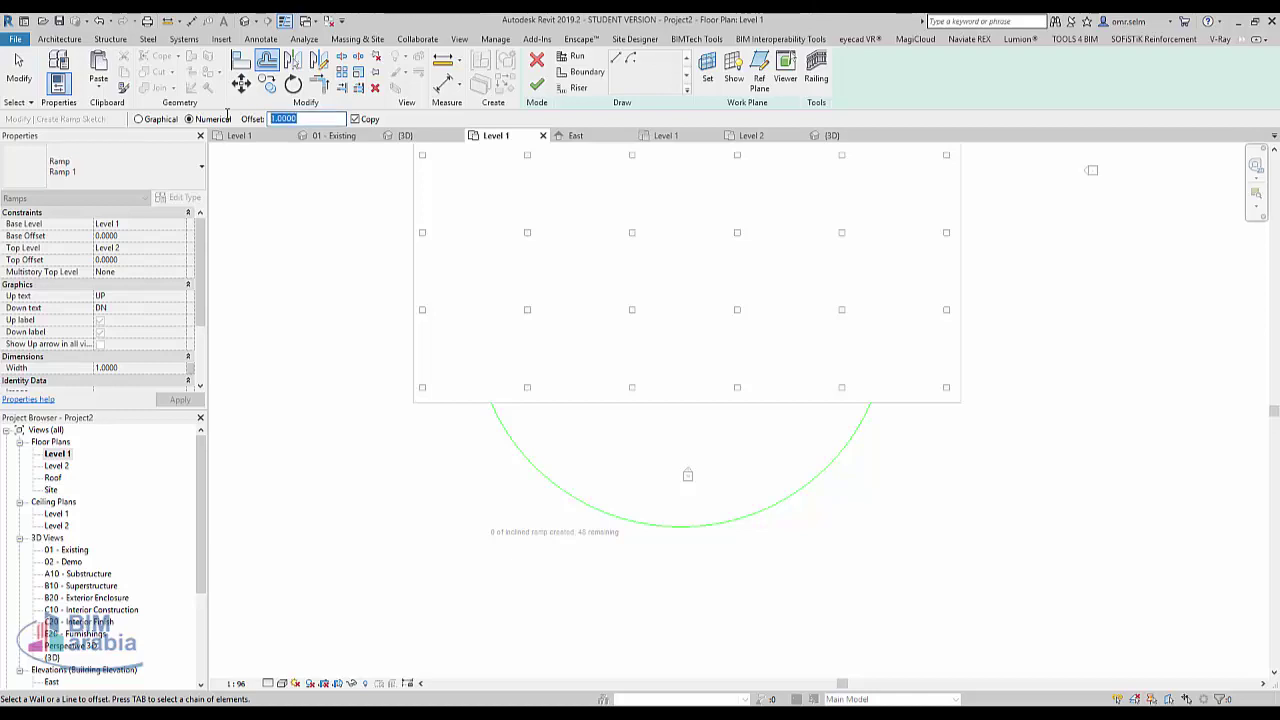
left_click(578, 514)
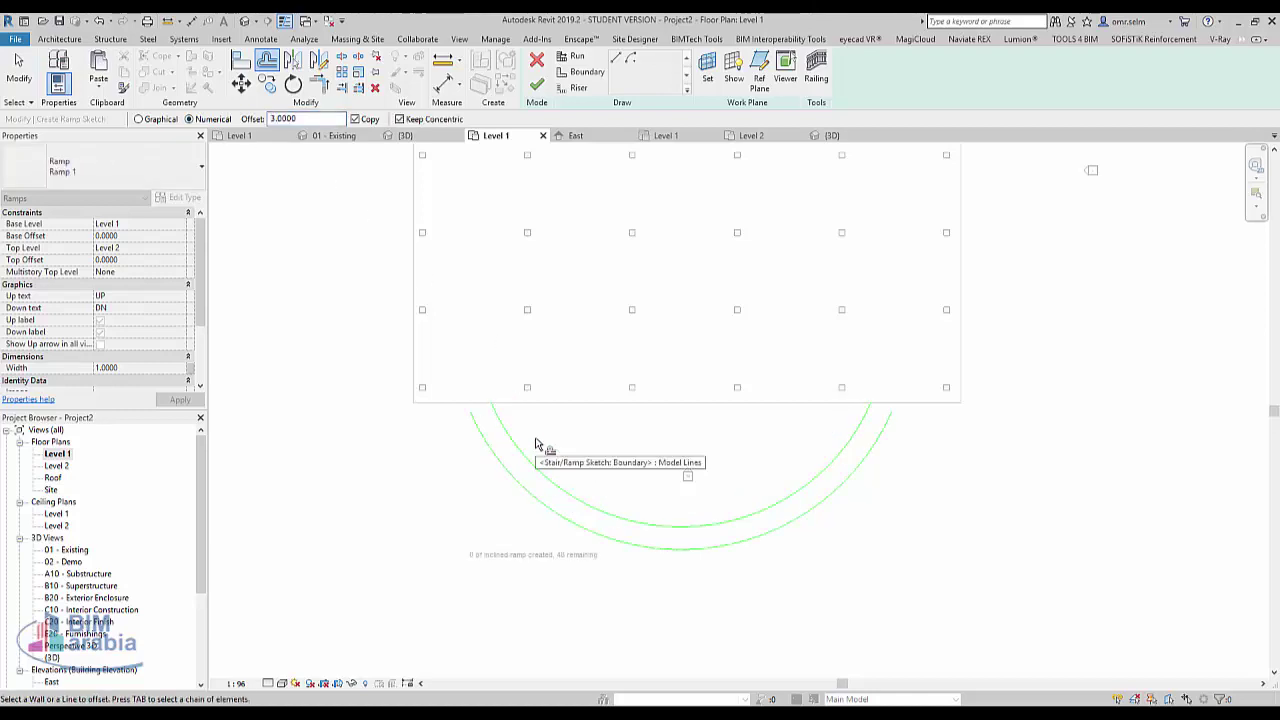
key("Escape")
scroll(480, 423, "up", 3)
left_click(482, 408)
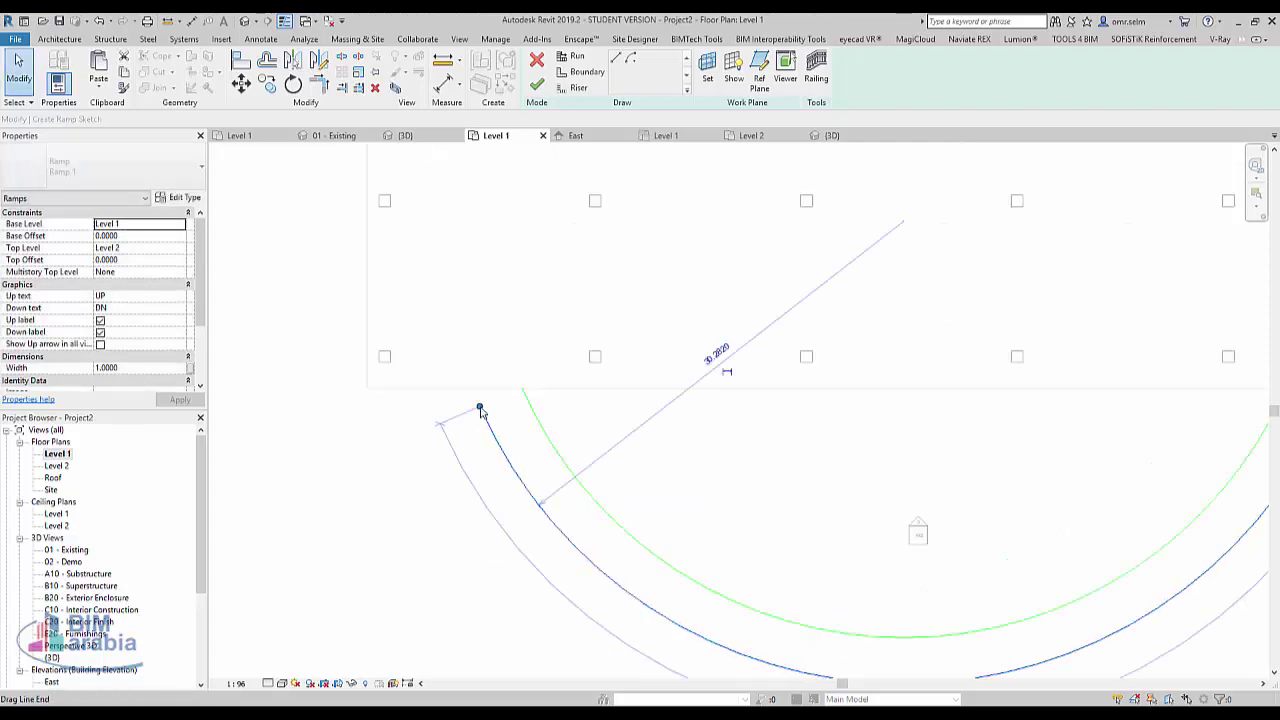
left_click_drag(478, 390, 472, 388)
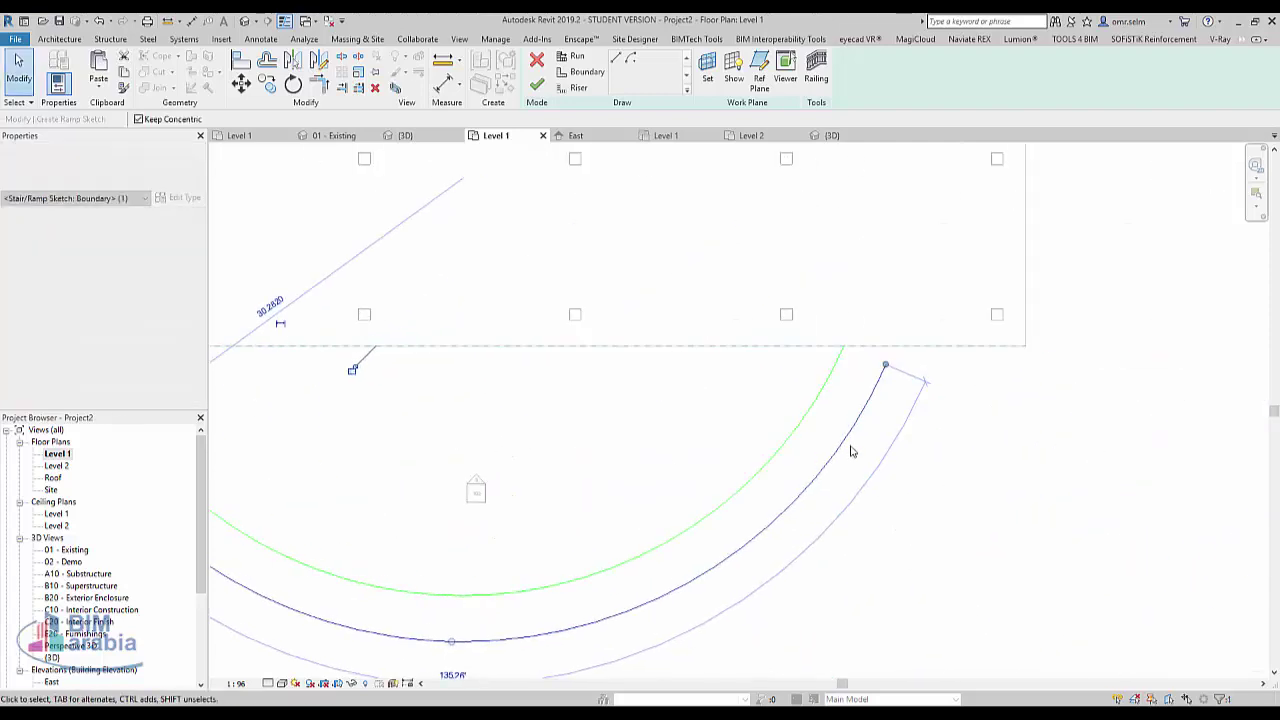
left_click_drag(886, 365, 893, 347)
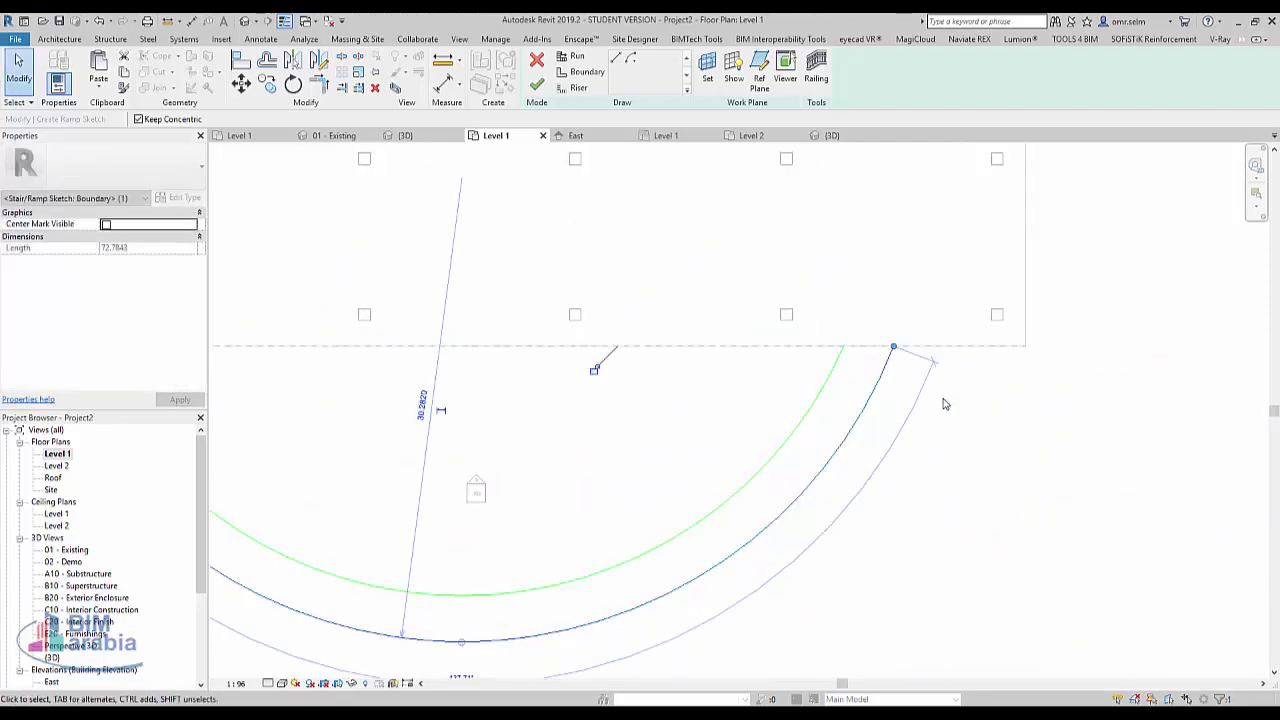
Step: Draw a riser line across the arc ends and finish the ramp sketch
left_click(577, 89)
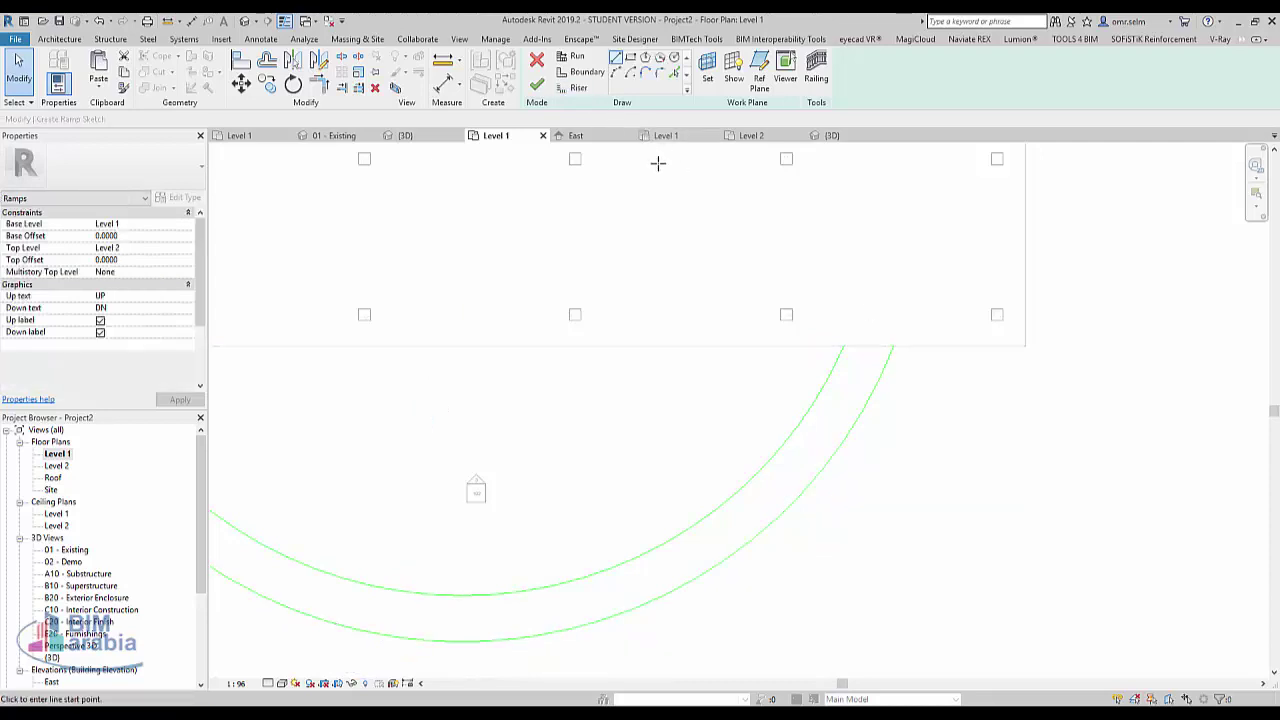
left_click(845, 347)
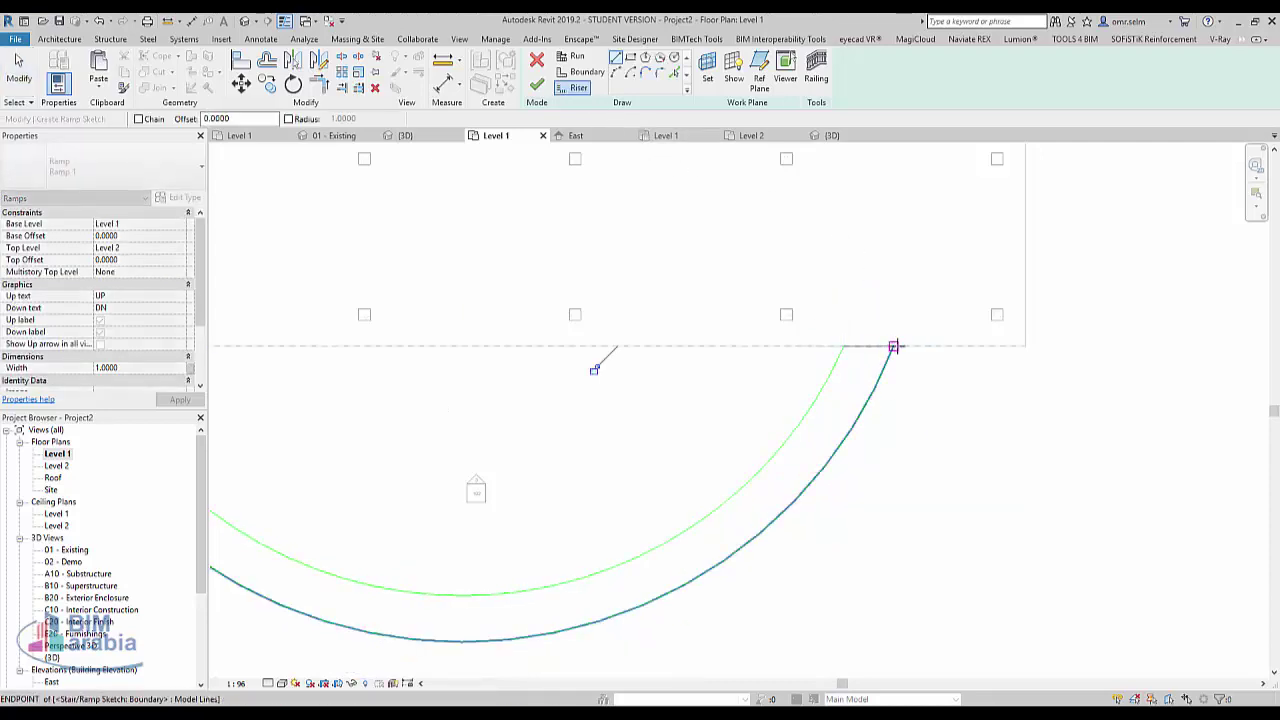
middle_click_drag(594, 366, 1019, 388)
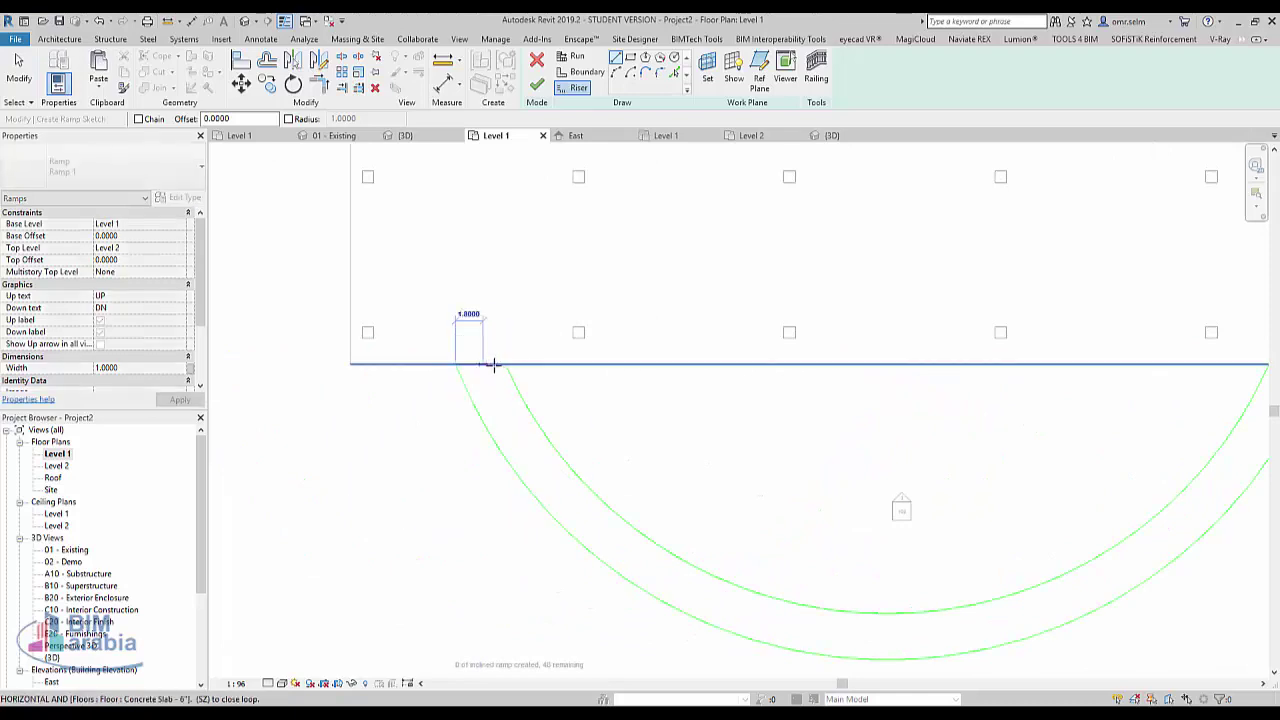
left_click(505, 366)
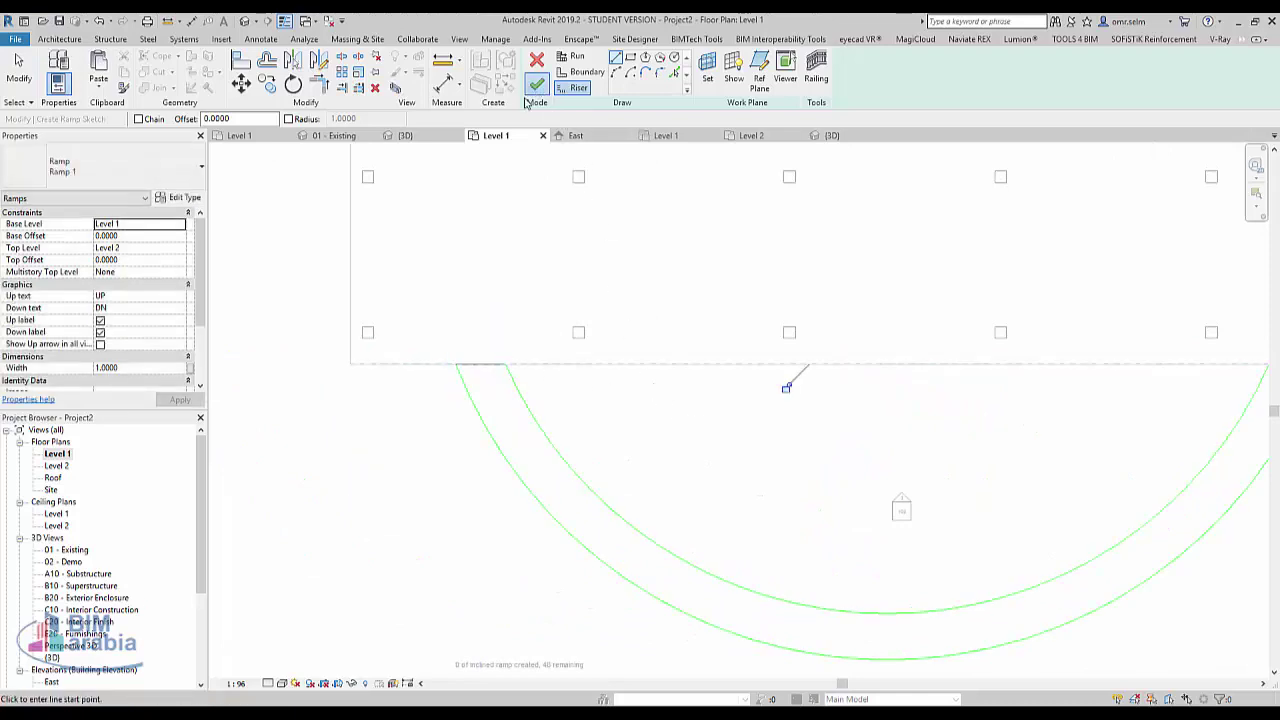
left_click(536, 86)
scroll(395, 420, "down", 2)
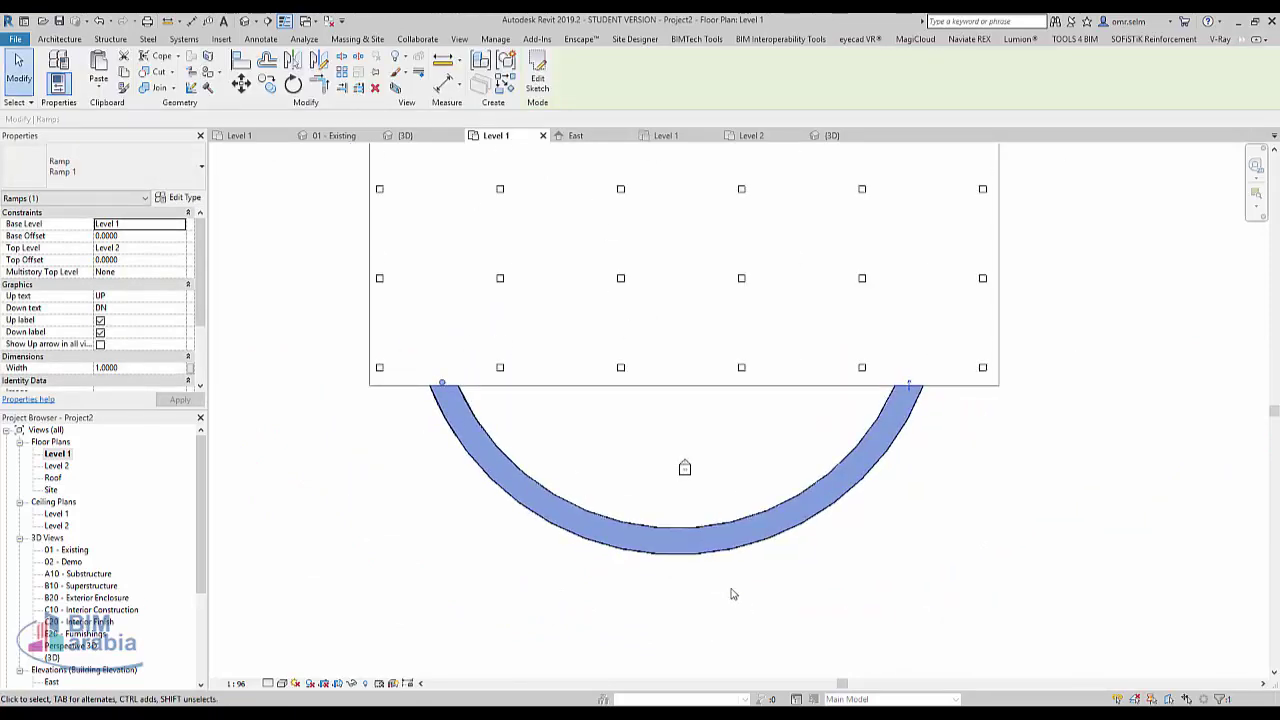
Step: Select the curved ramp in the Level 1 plan
left_click(245, 20)
scroll(526, 477, "up", 2)
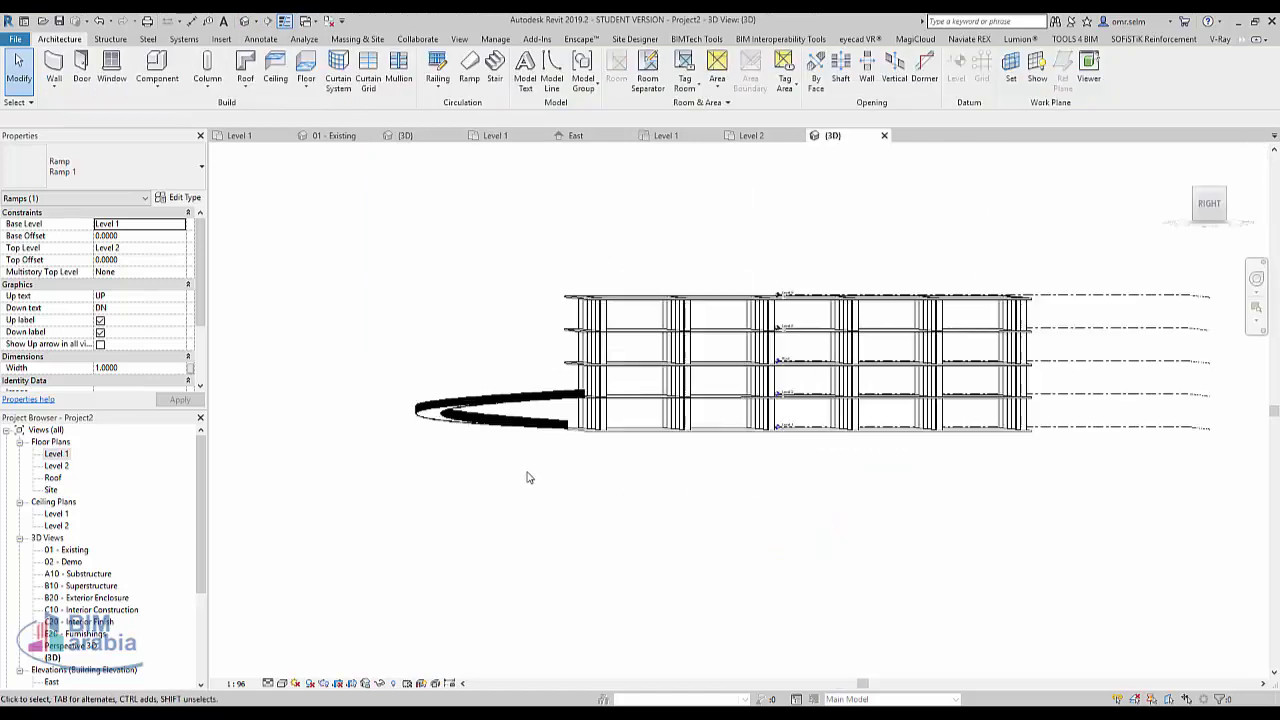
left_click(545, 477)
left_click(500, 392)
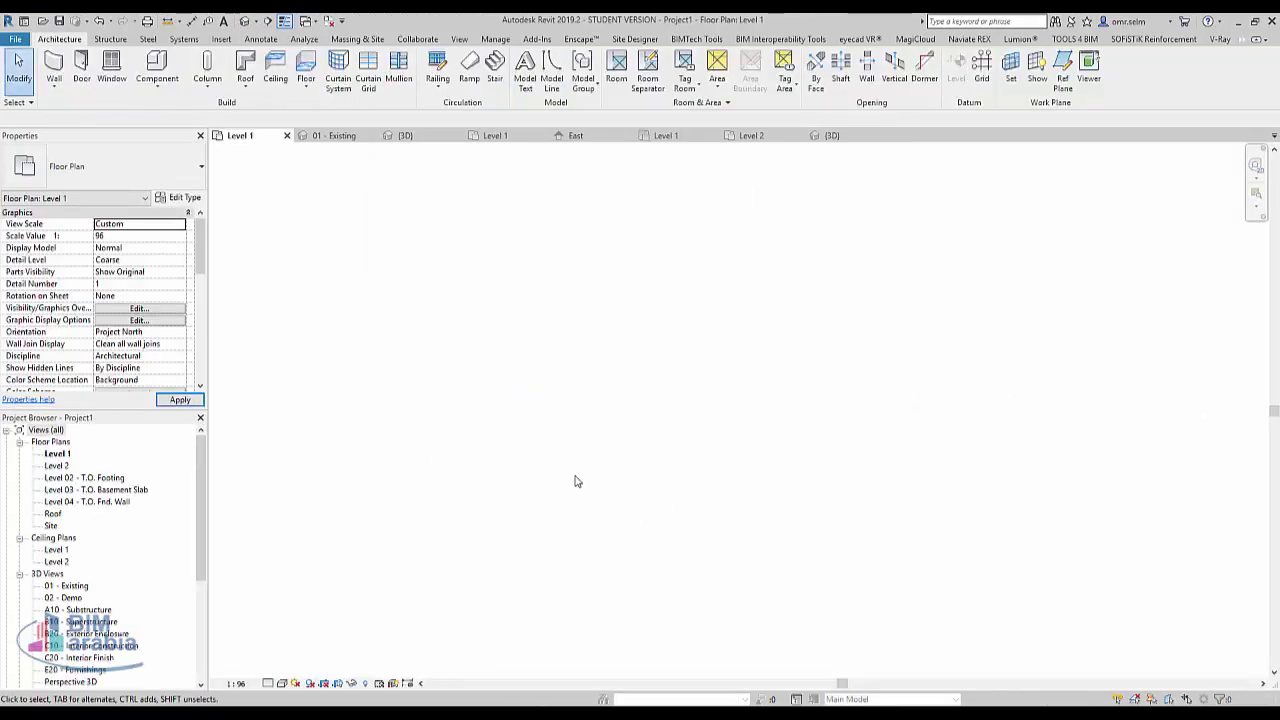
left_click(597, 500)
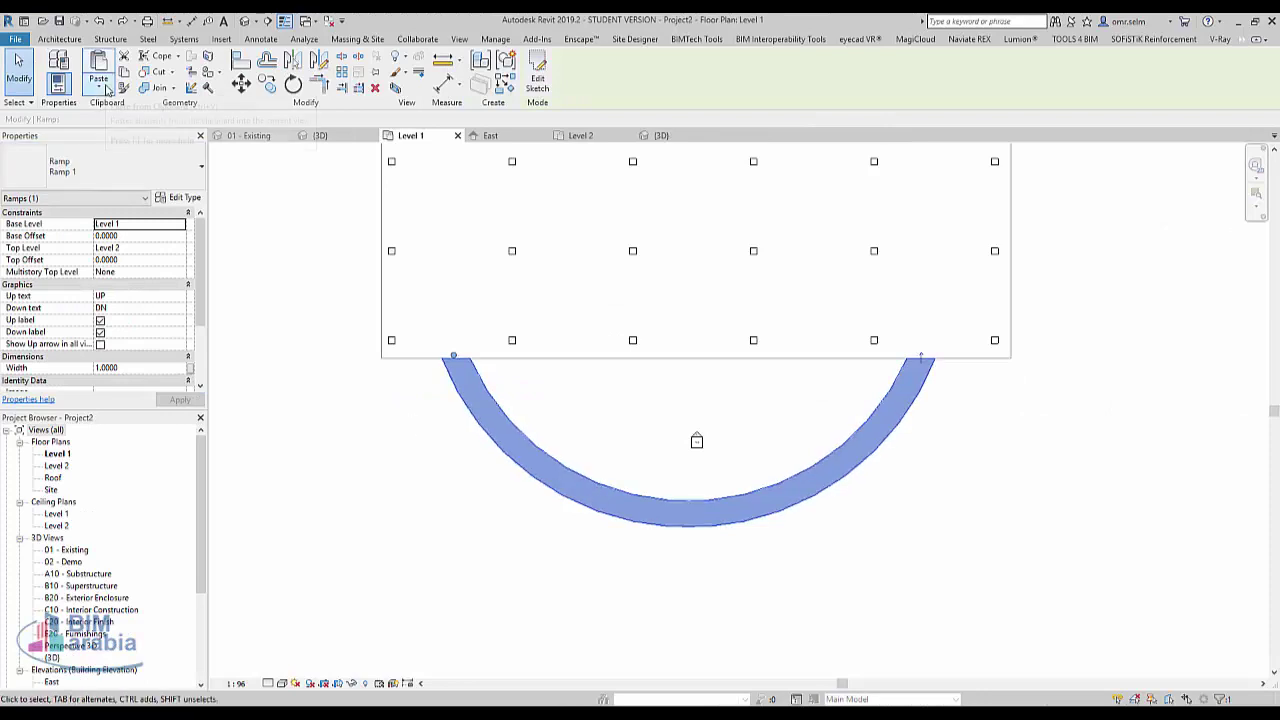
Step: Paste the ramp aligned to Level 2, Level 8 and Roof
left_click(98, 90)
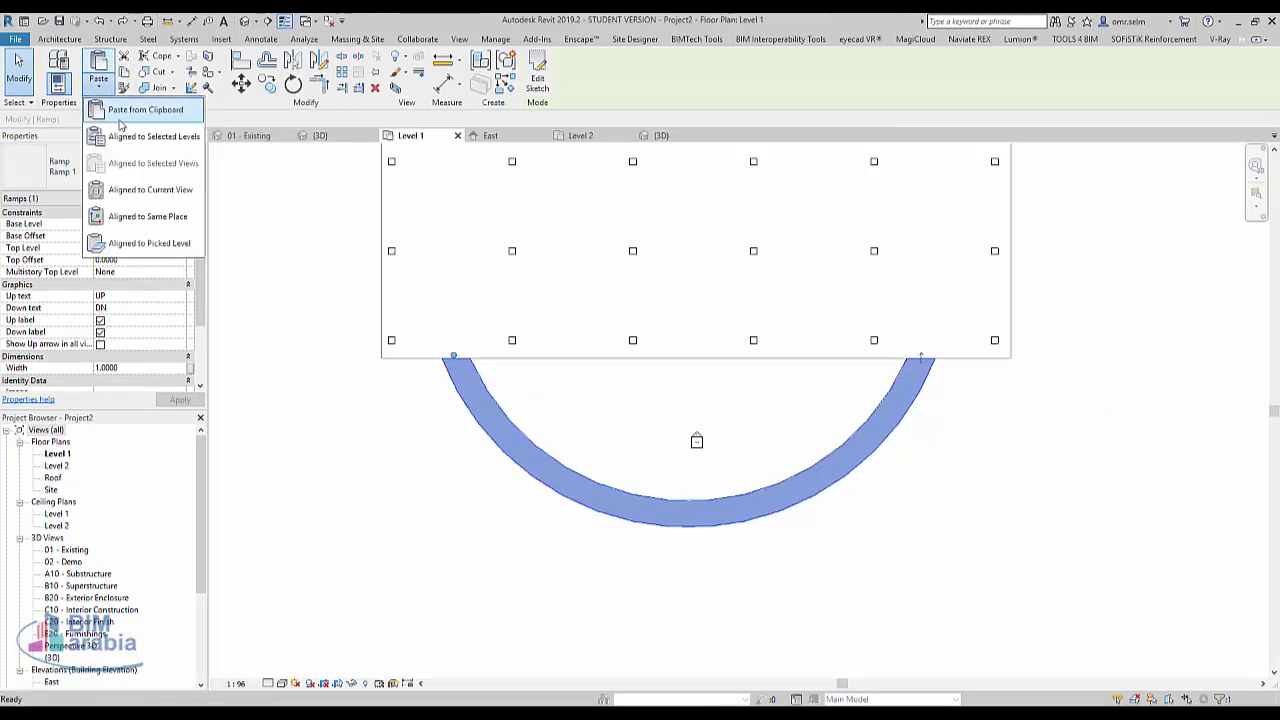
left_click(143, 136)
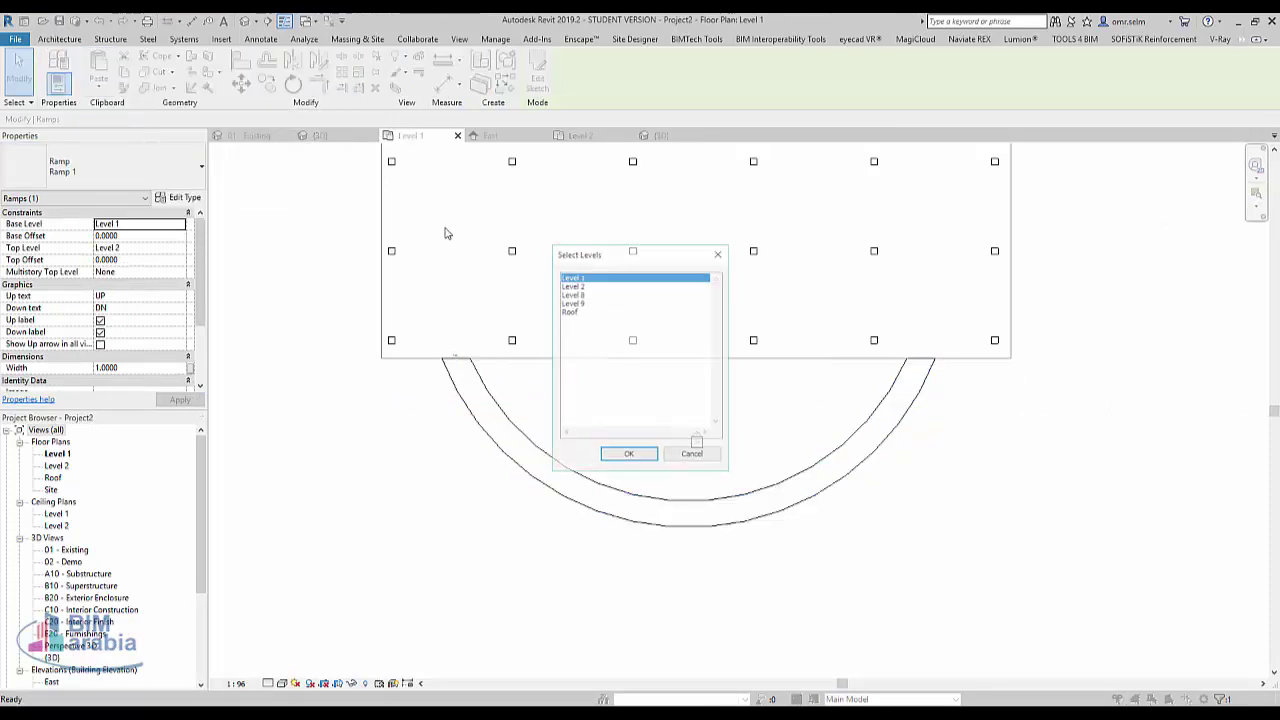
left_click(586, 286)
left_click(588, 294, "ctrl")
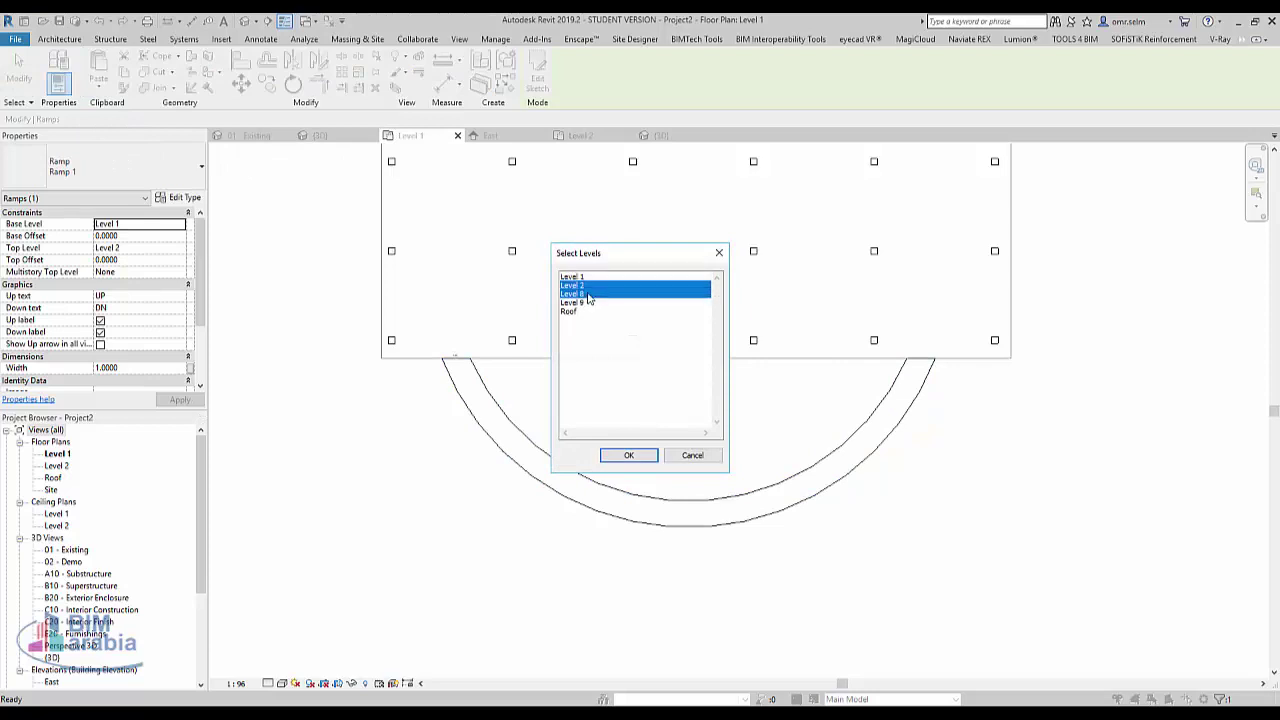
left_click(629, 456)
Step: Delete all four stacked ramps in 3D and reopen the Level 1 plan
left_click(245, 20)
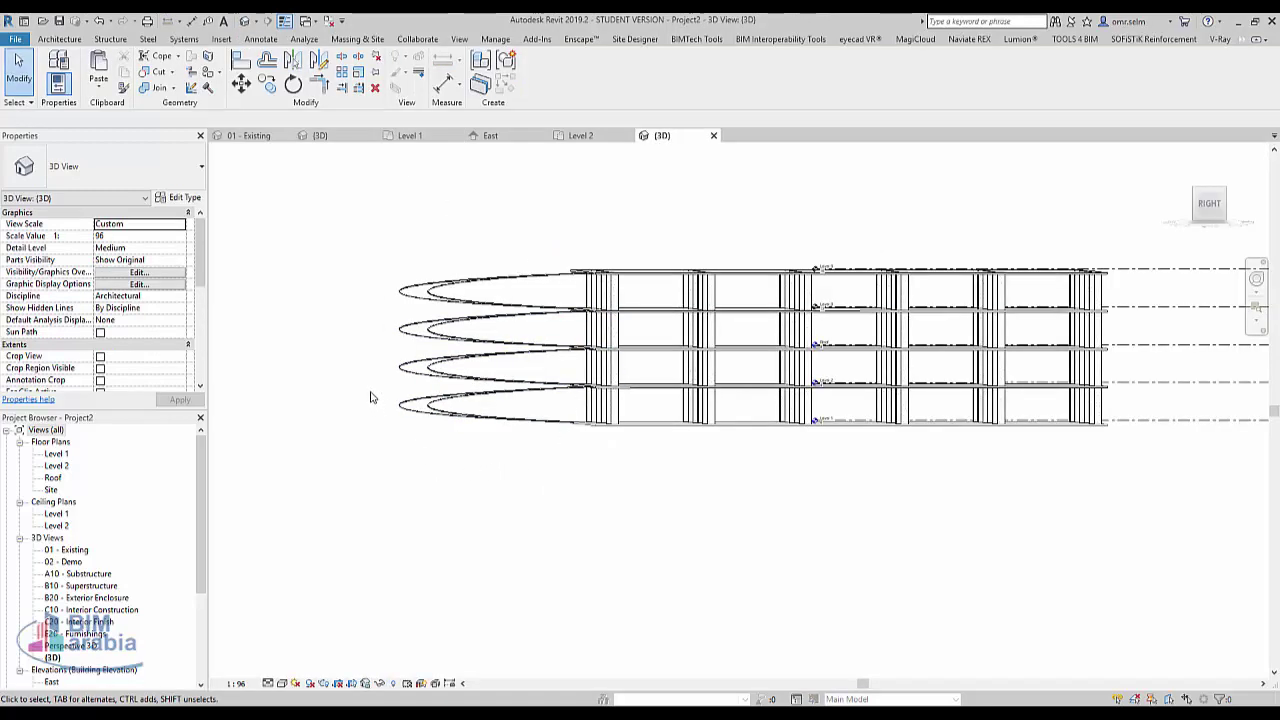
left_click_drag(497, 228, 365, 506)
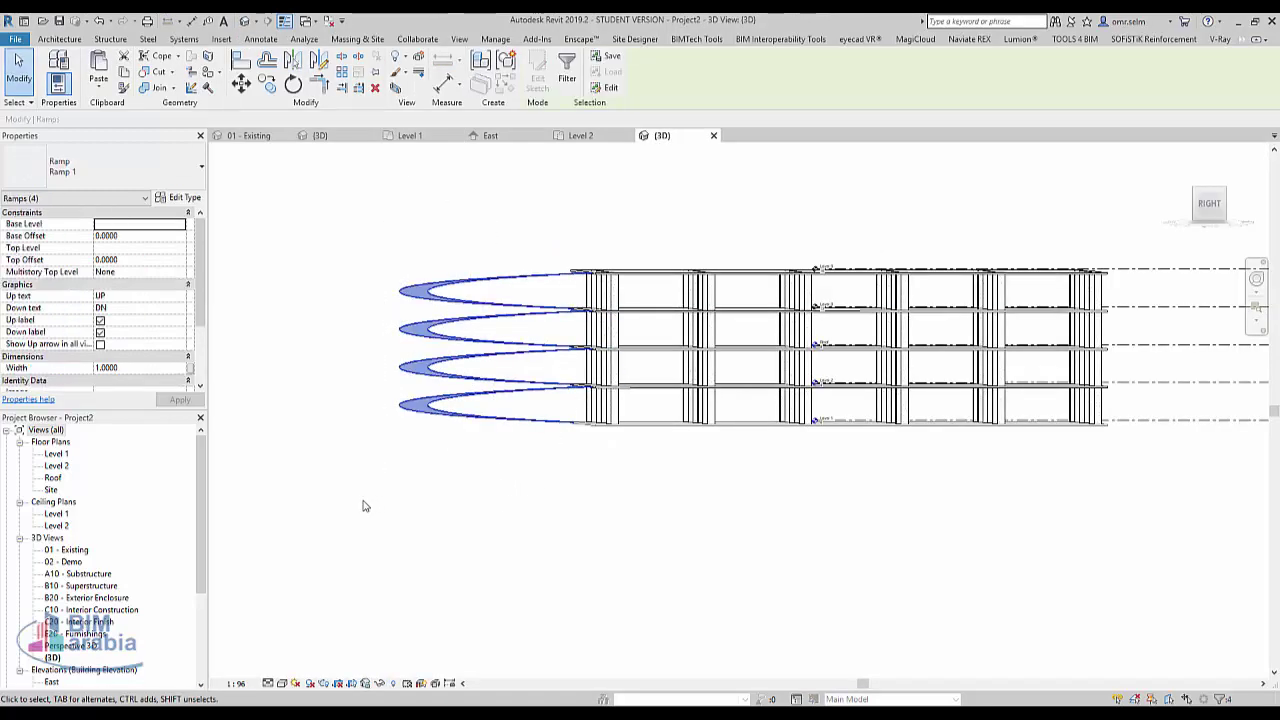
key("Delete")
double_click(57, 454)
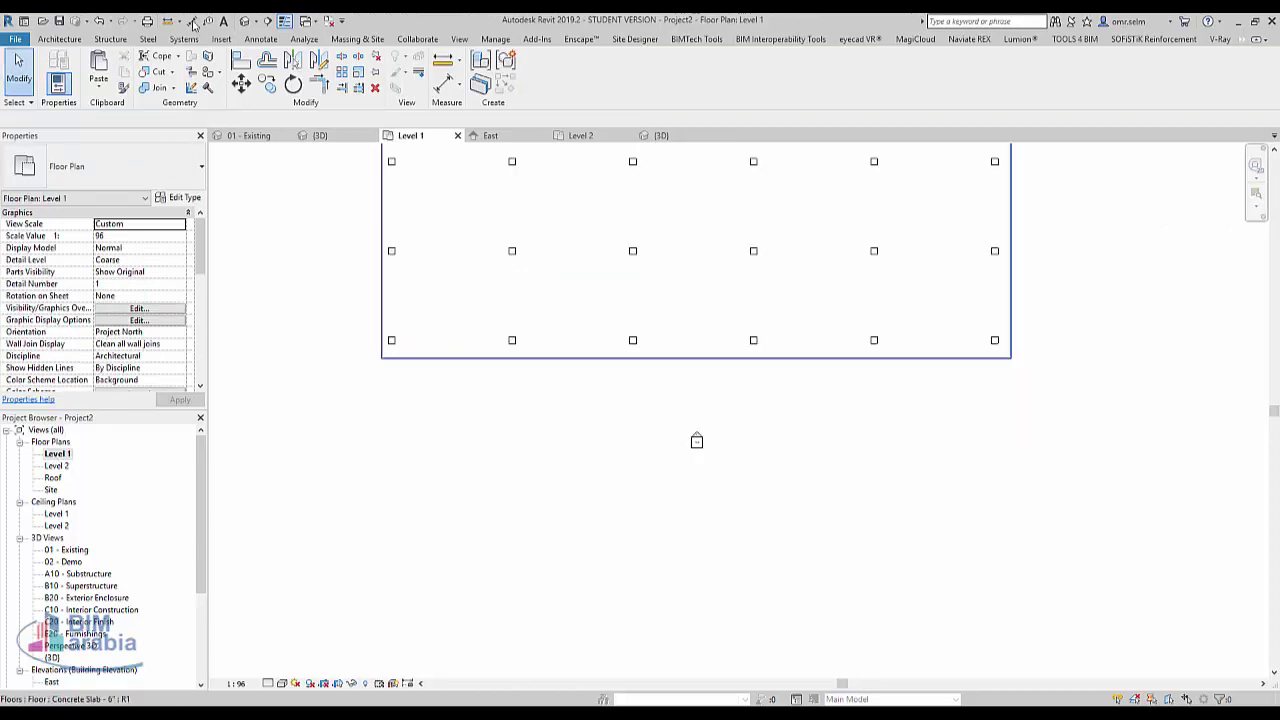
Step: Start an architectural floor and sketch a half-circle boundary arc below the building
left_click(72, 39)
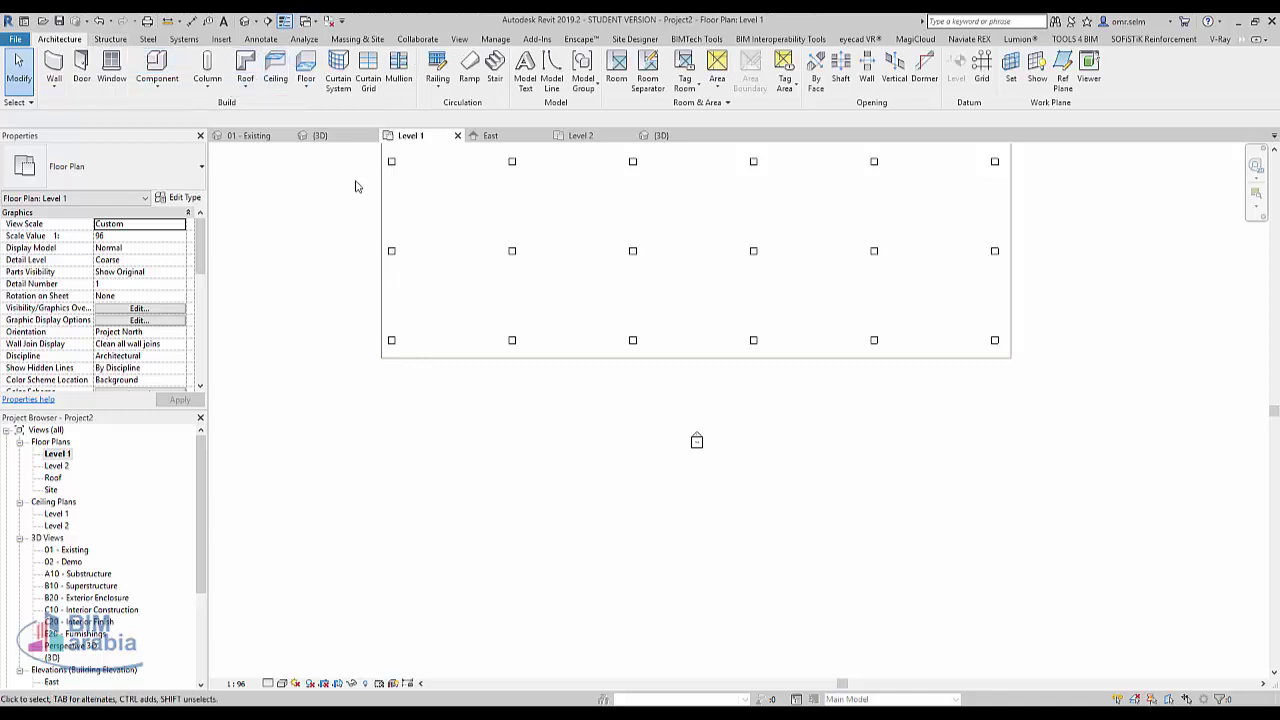
left_click(306, 88)
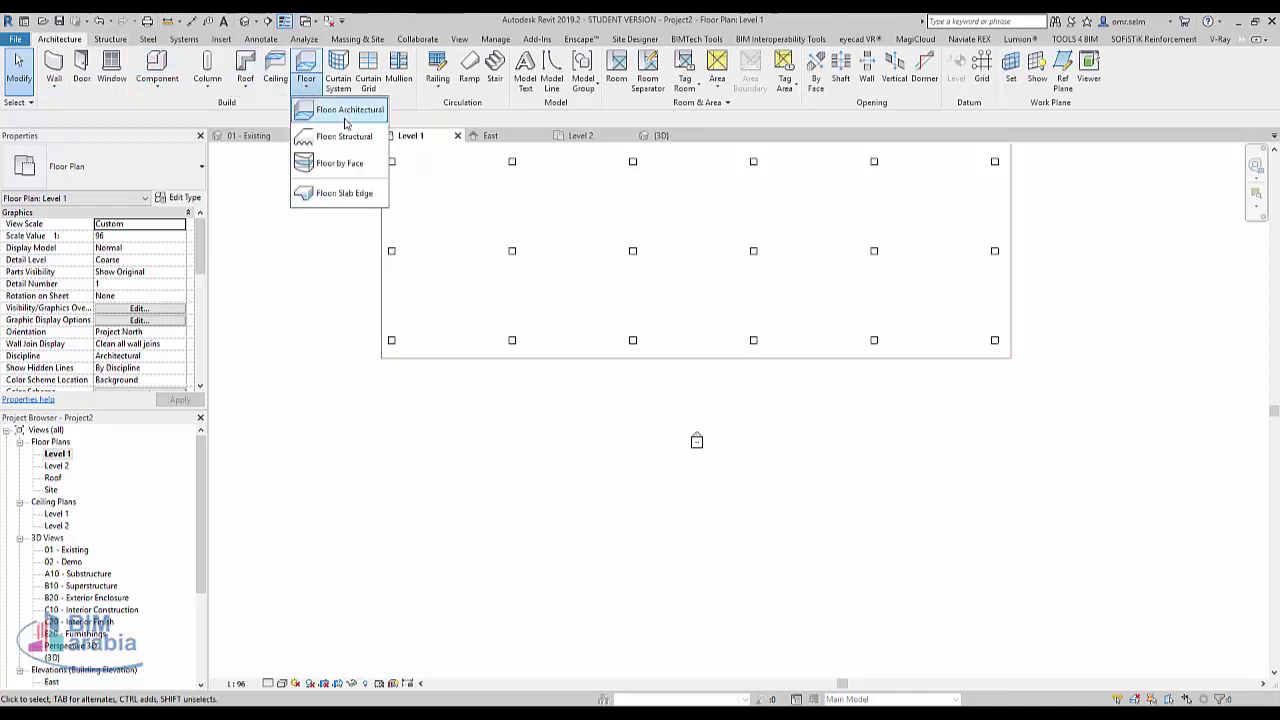
left_click(340, 108)
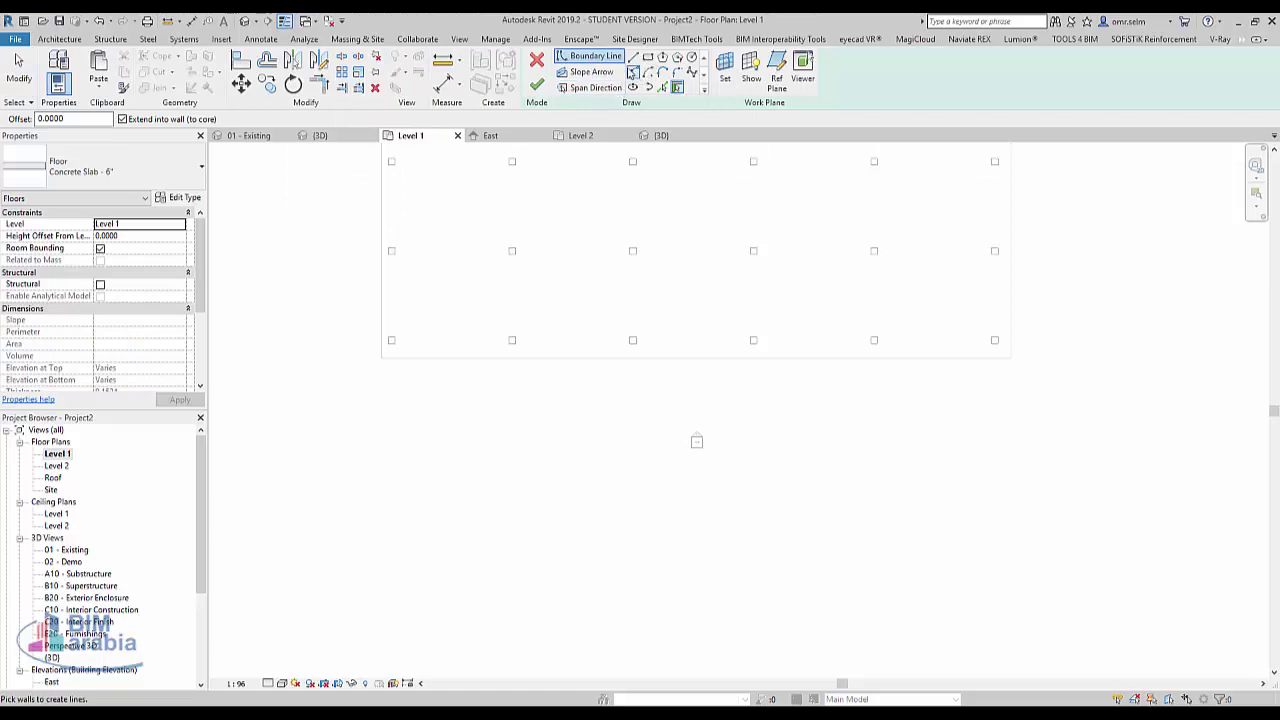
left_click(632, 72)
left_click(509, 357)
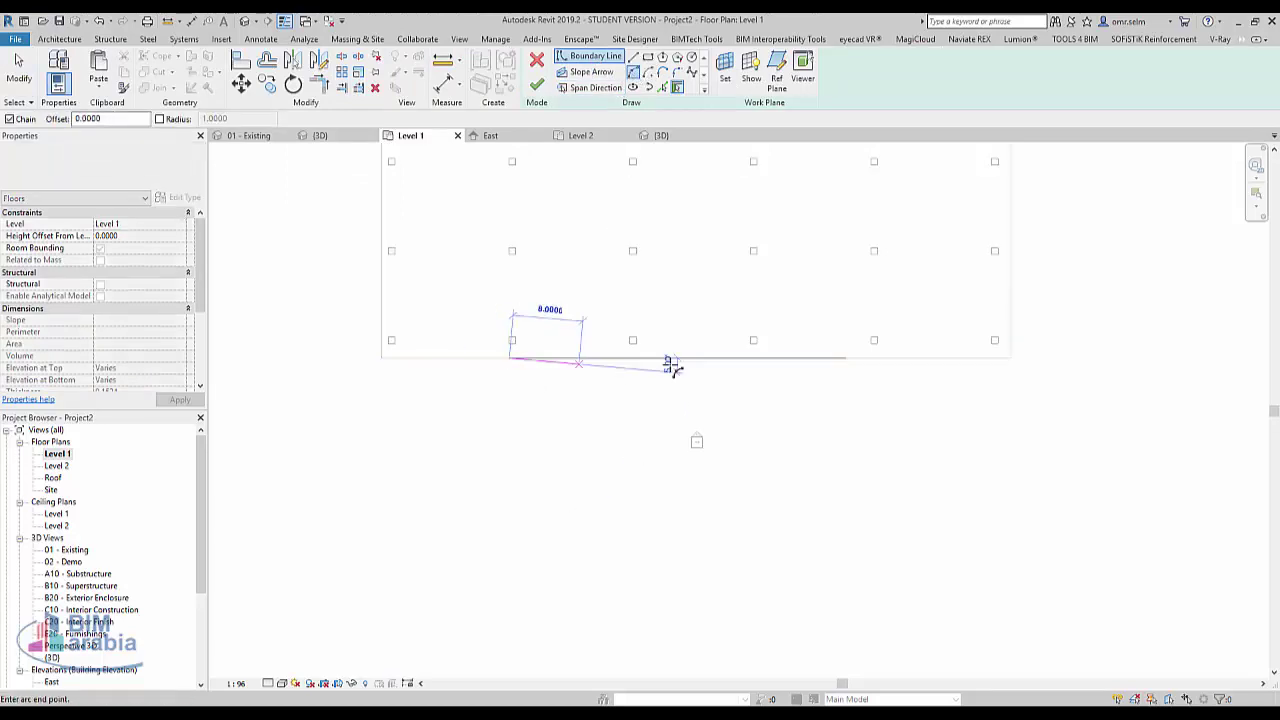
left_click(850, 358)
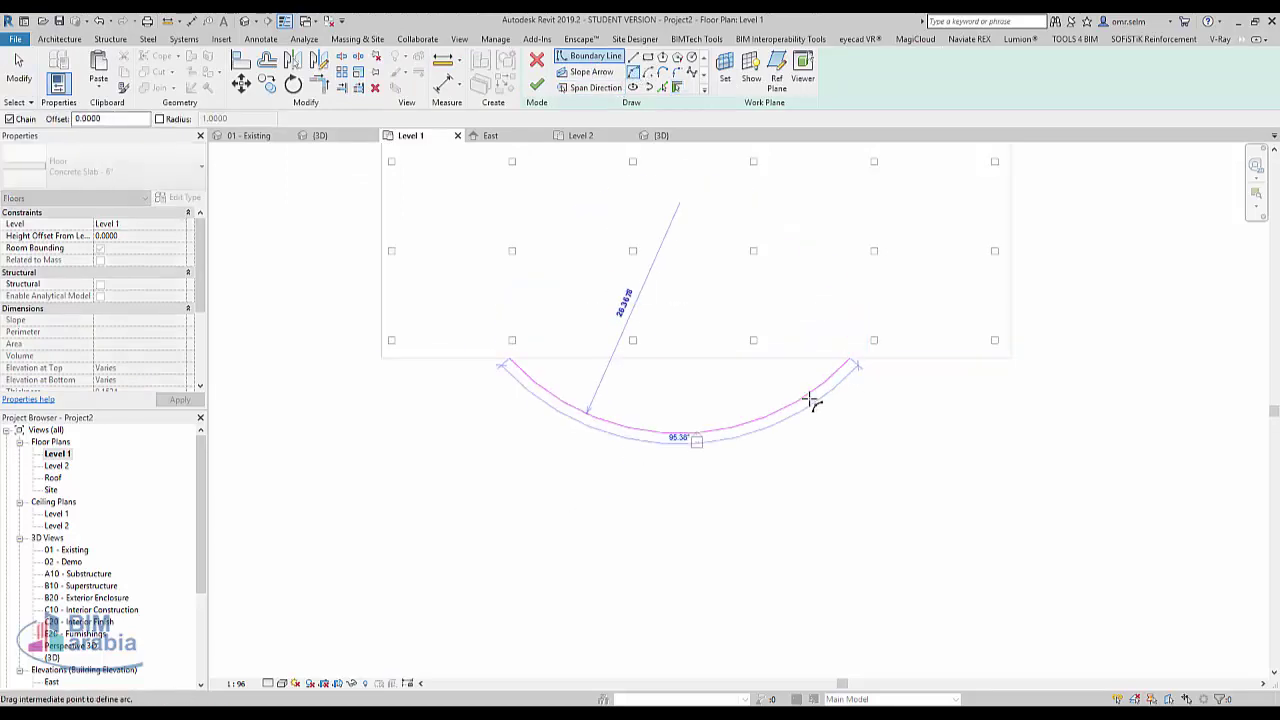
left_click(787, 449)
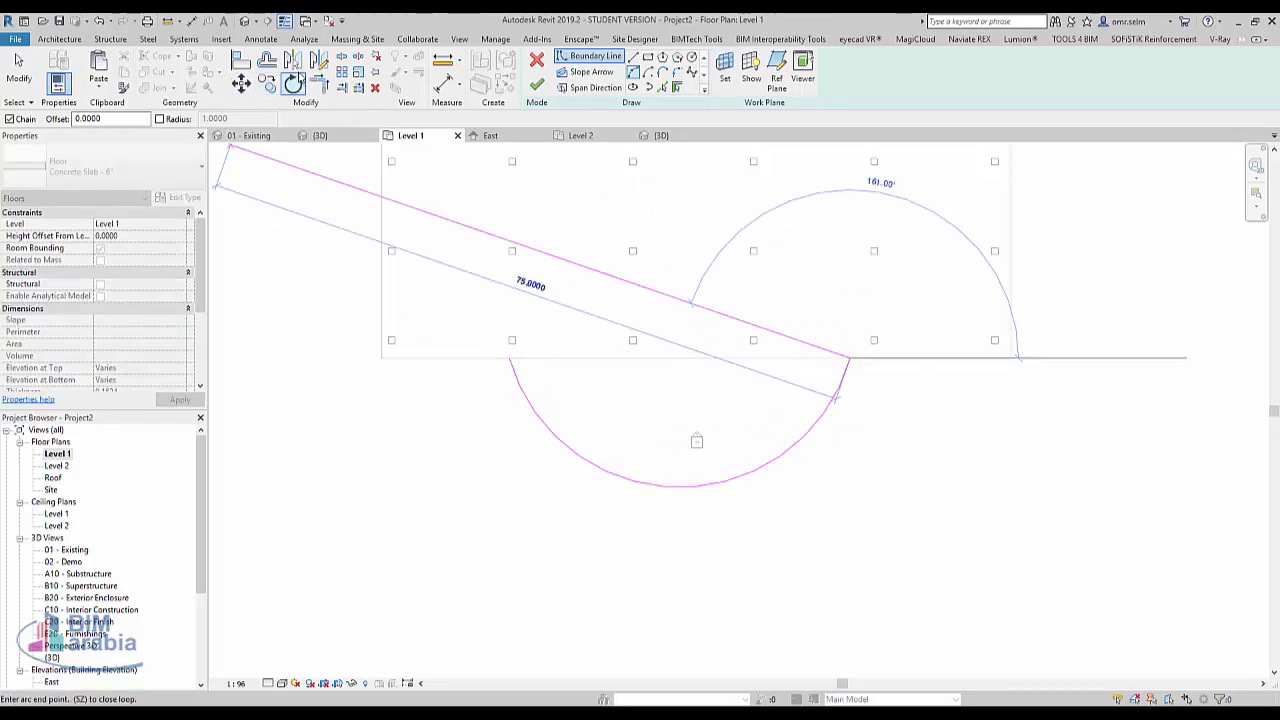
Step: Offset the arc outward and pull the outer arc's ends onto the building edge
left_click(267, 62)
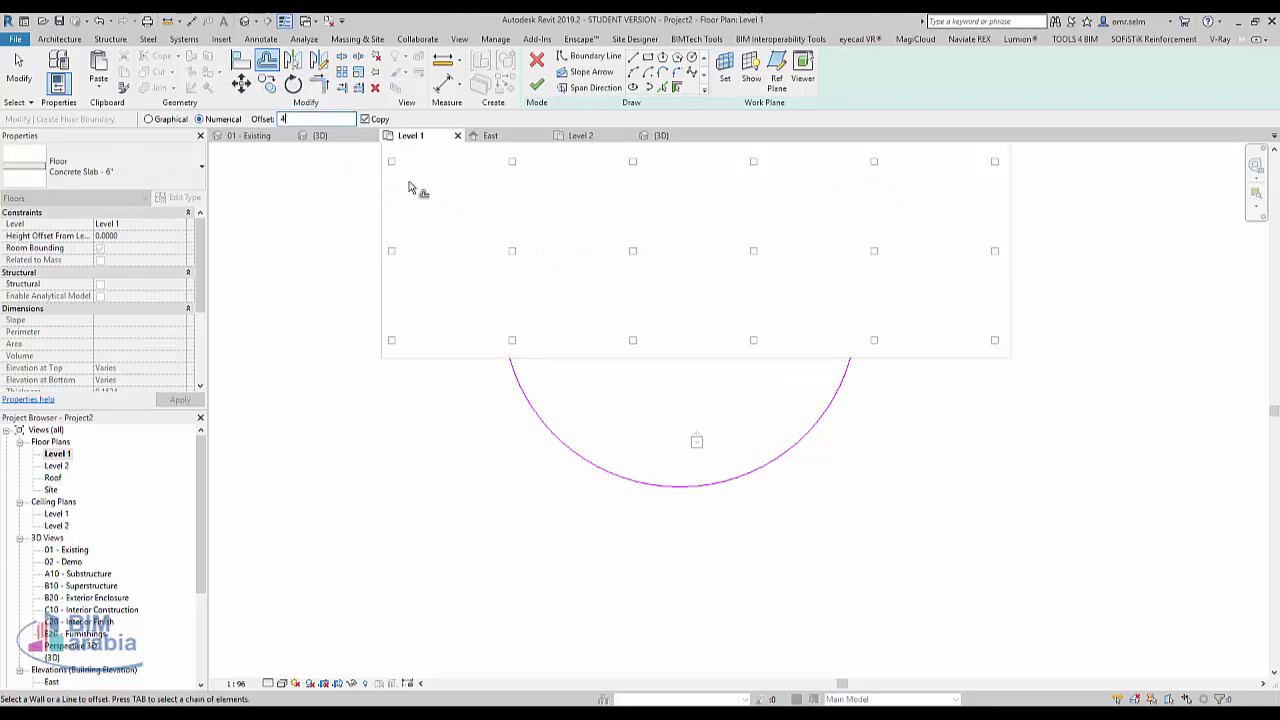
left_click(570, 456)
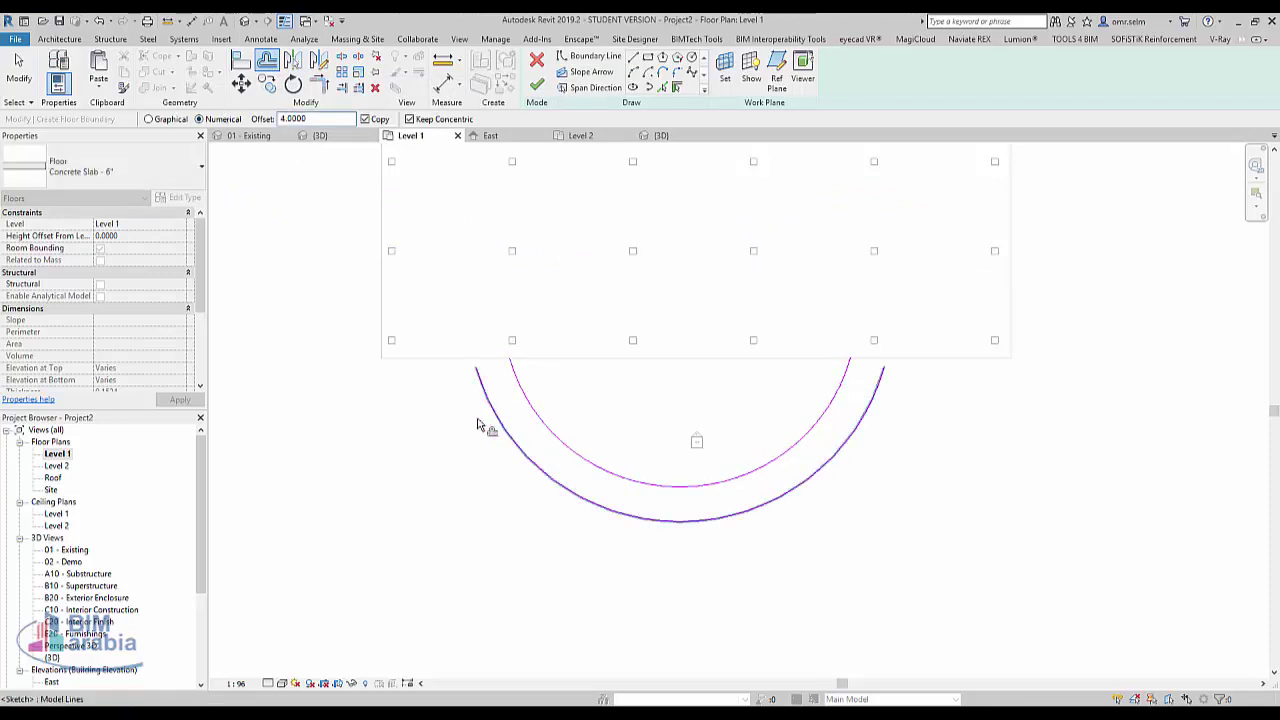
scroll(452, 404, "up", 2)
key("Escape")
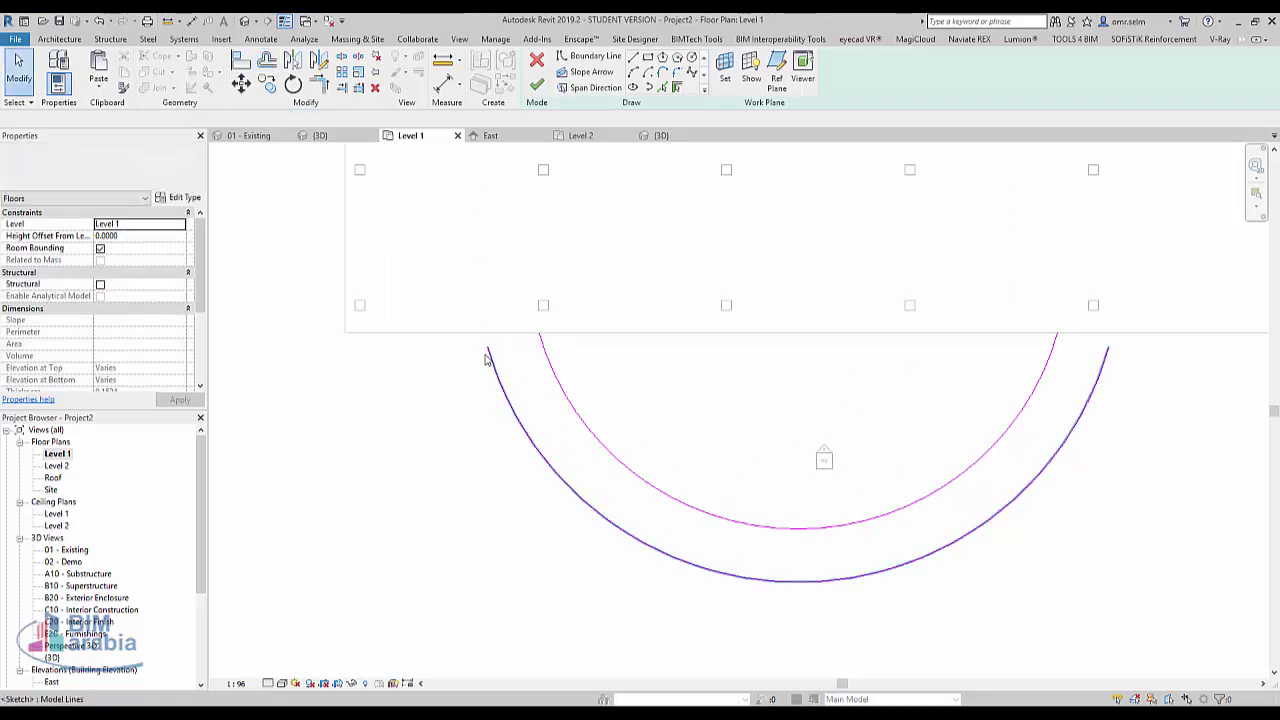
left_click(488, 352)
left_click_drag(488, 348, 486, 340)
left_click(1143, 357)
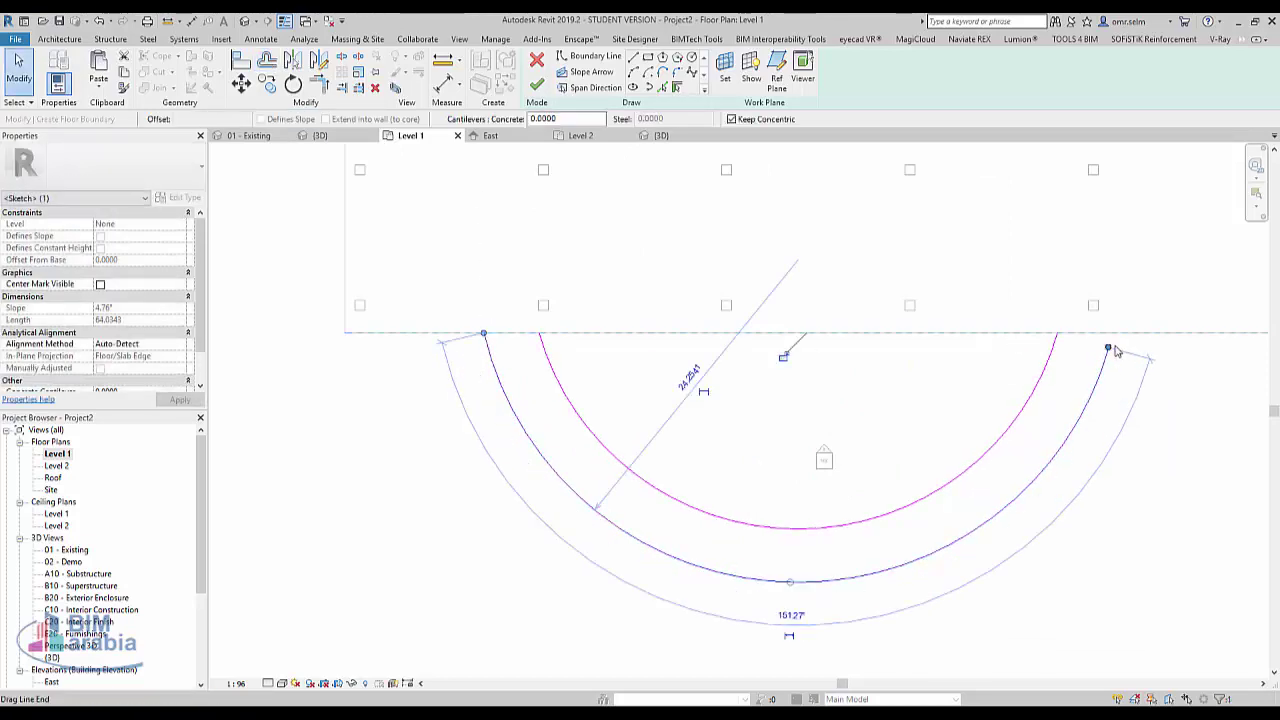
left_click_drag(1143, 357, 1117, 337)
left_click(1117, 337)
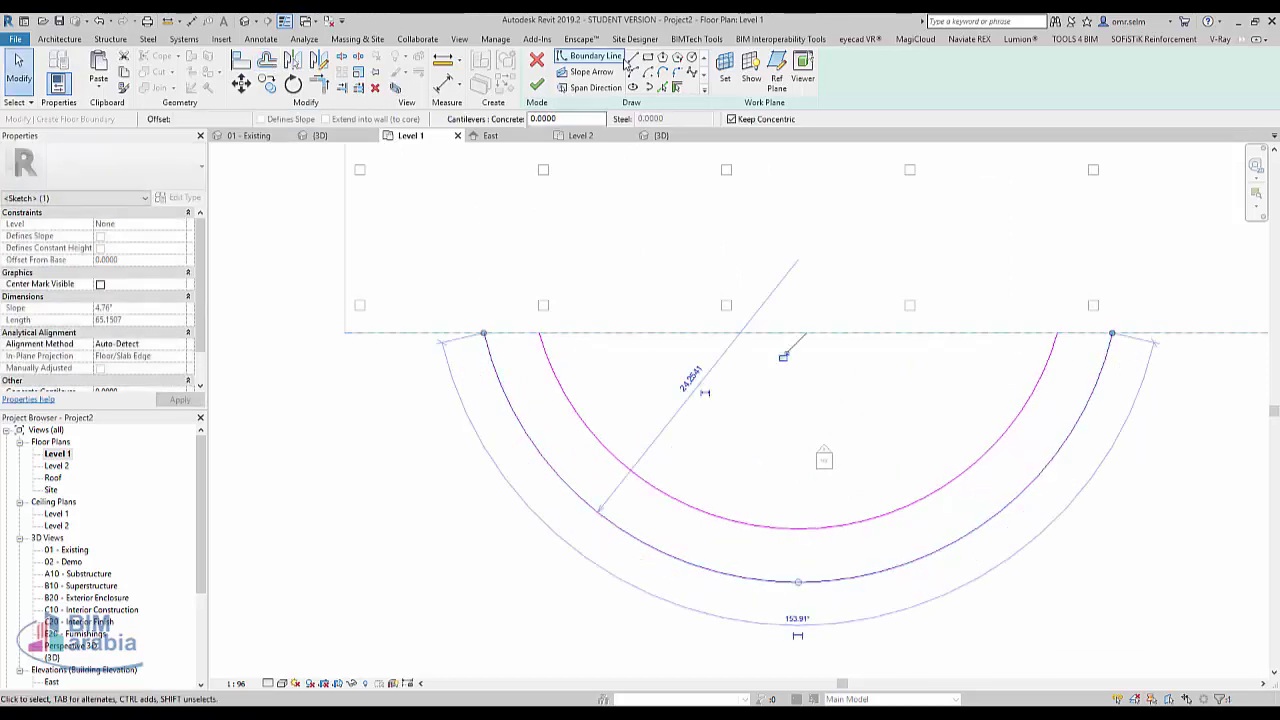
Step: Close both arc ends with short boundary lines and finish the floor sketch
key("l")
key("i")
left_click(485, 333)
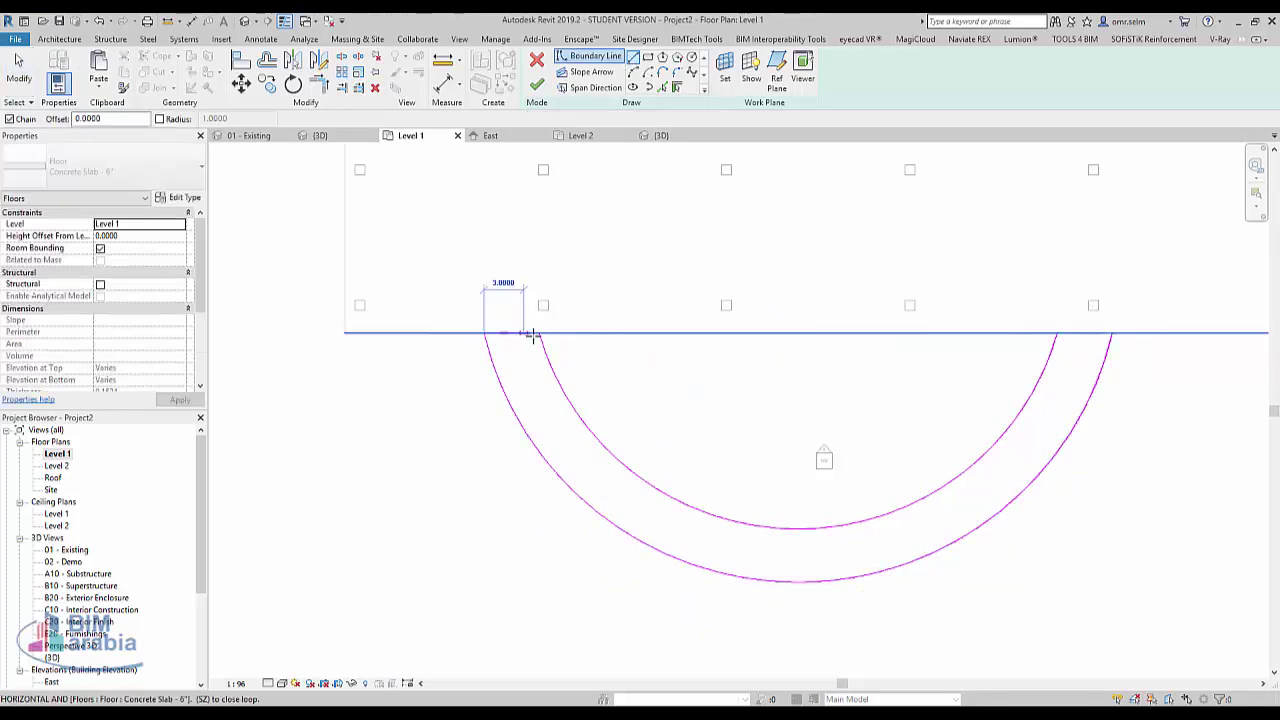
left_click(539, 333)
key("Escape")
left_click(1055, 334)
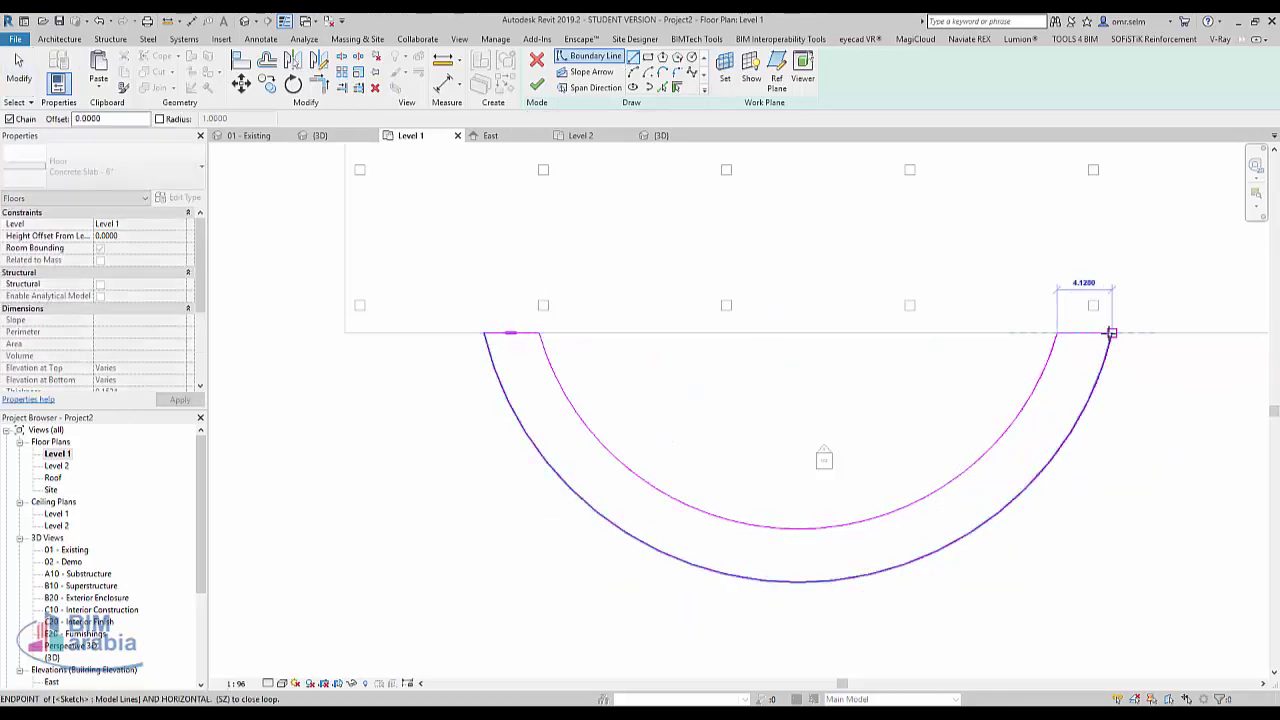
left_click(1111, 334)
key("Escape")
left_click(537, 84)
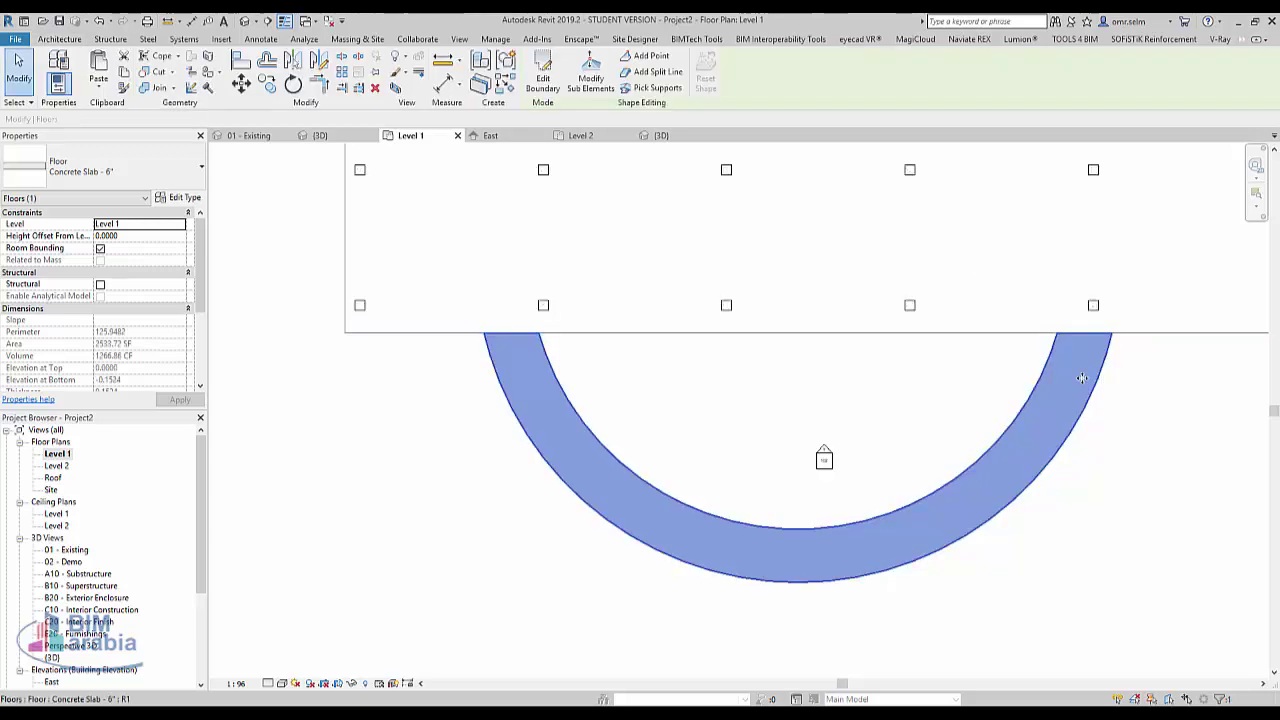
Step: Set the slab's right end points to elevation 4, check the slope in 3D, then return to Level 1
left_click(591, 78)
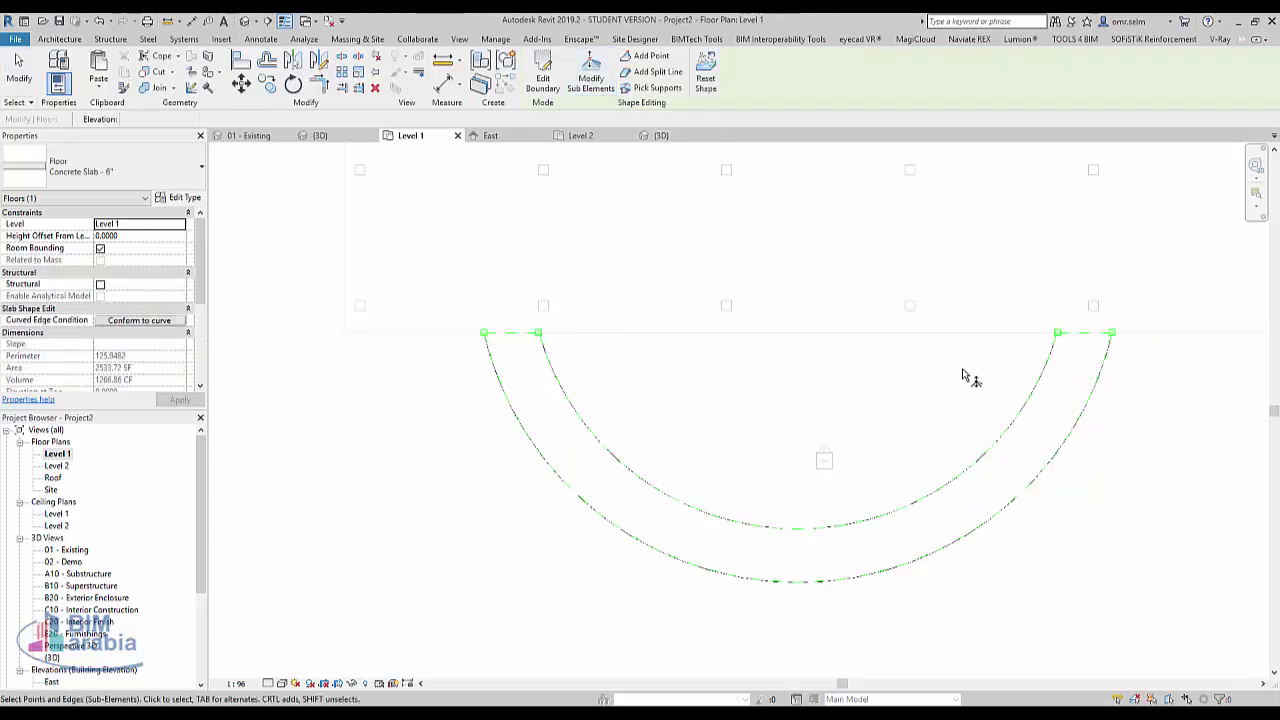
left_click_drag(962, 368, 1155, 309)
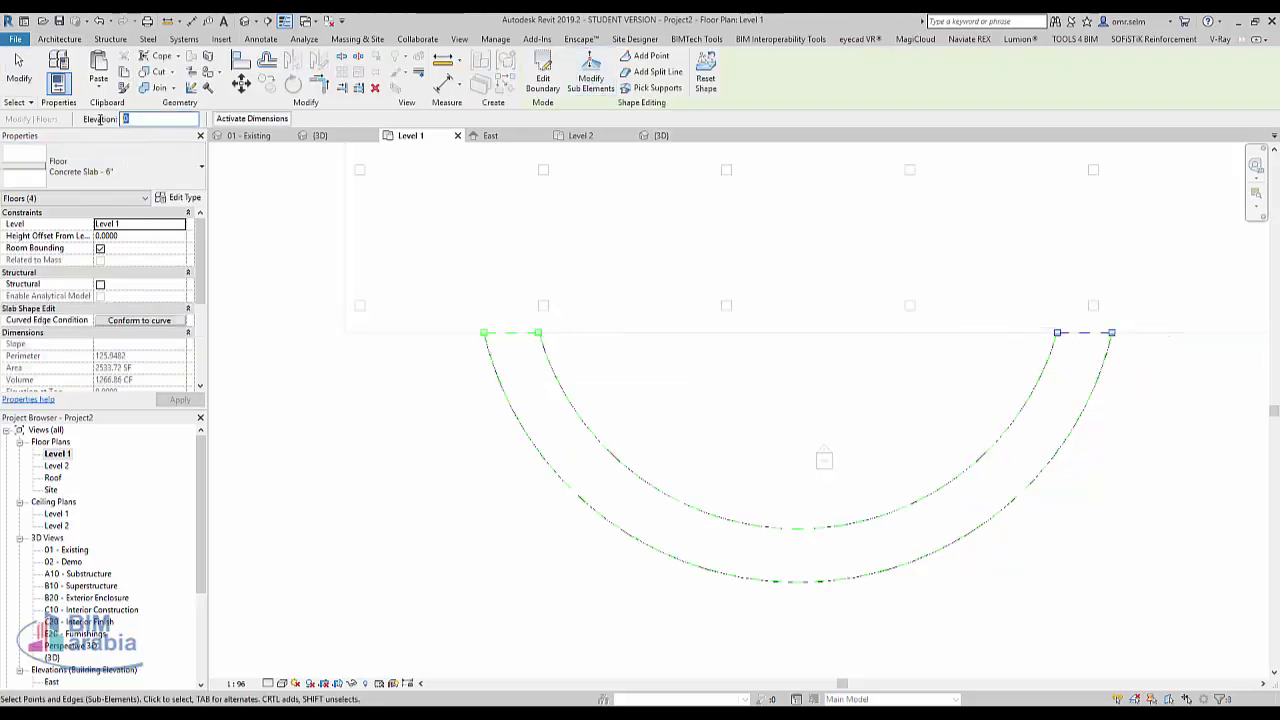
type("4")
key("Return")
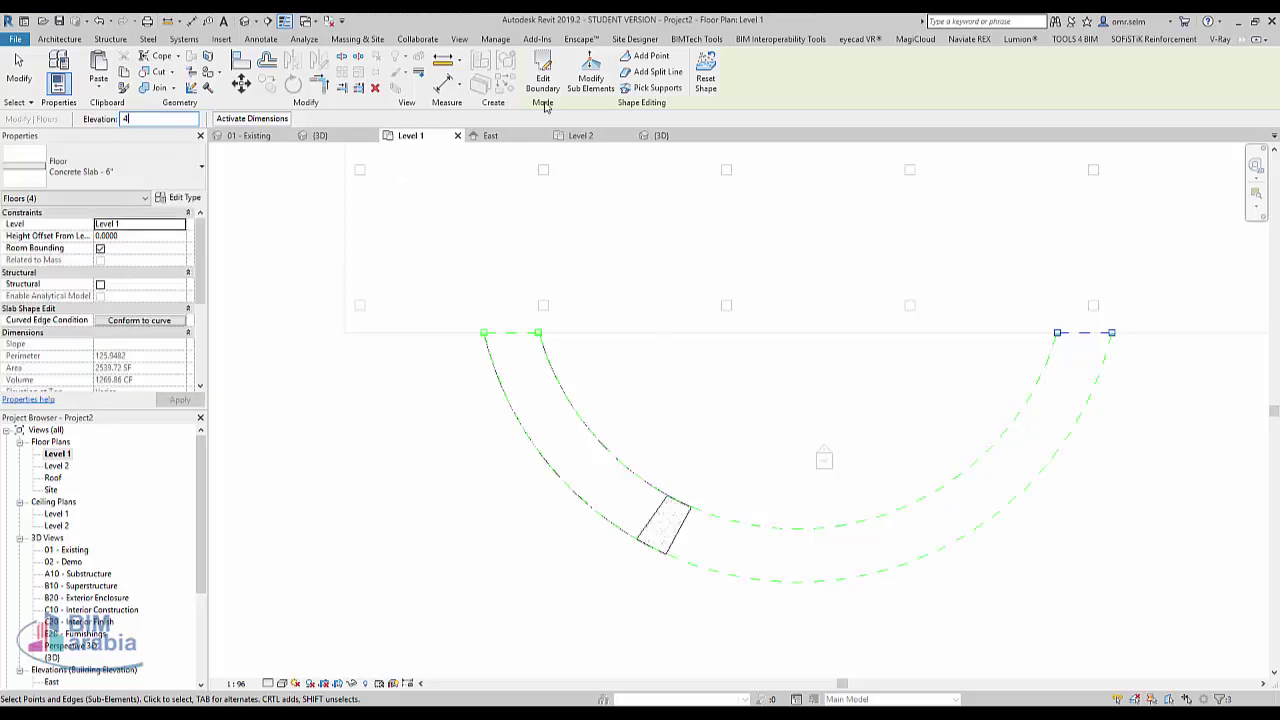
left_click(759, 391)
left_click(245, 22)
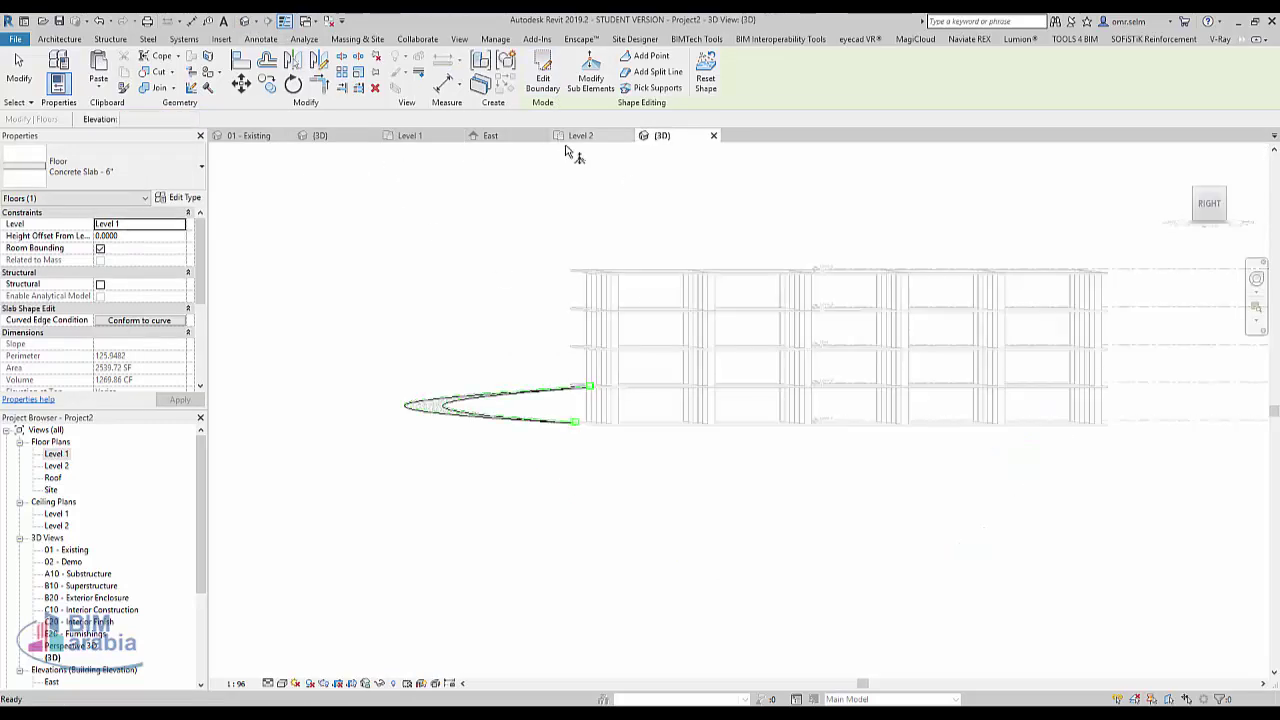
scroll(510, 505, "up", 1)
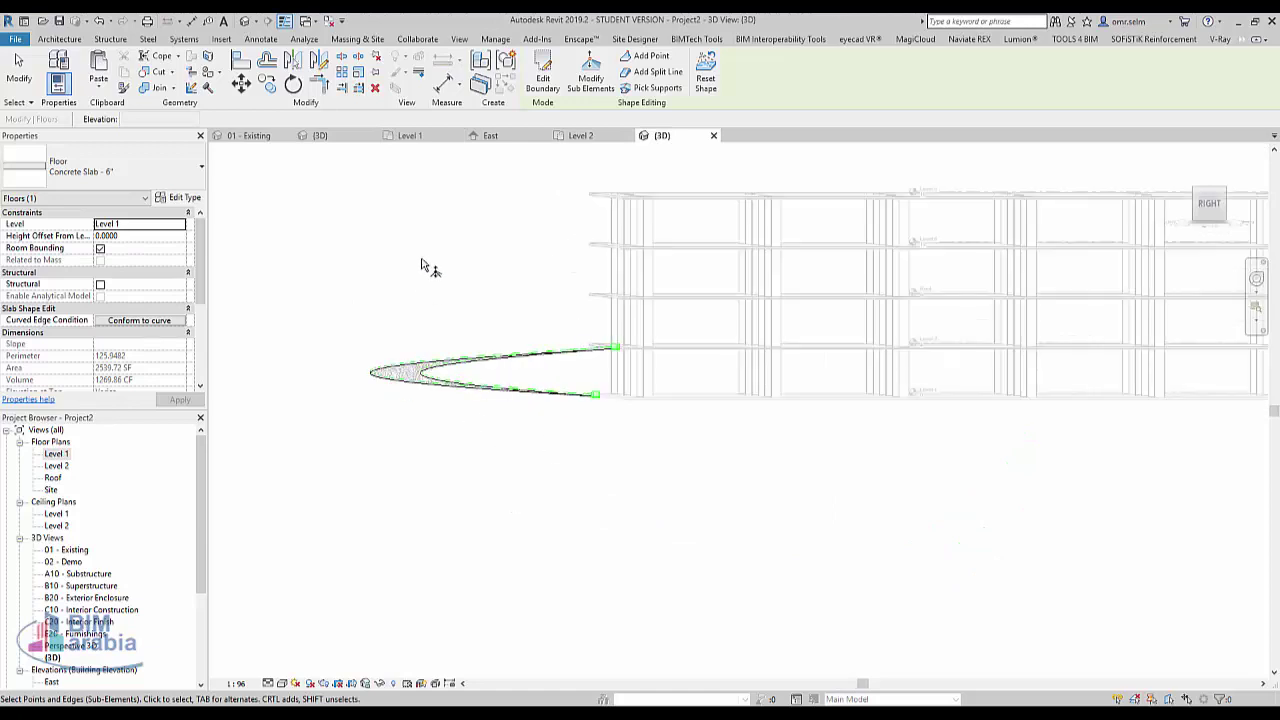
key("Escape")
left_click(415, 368)
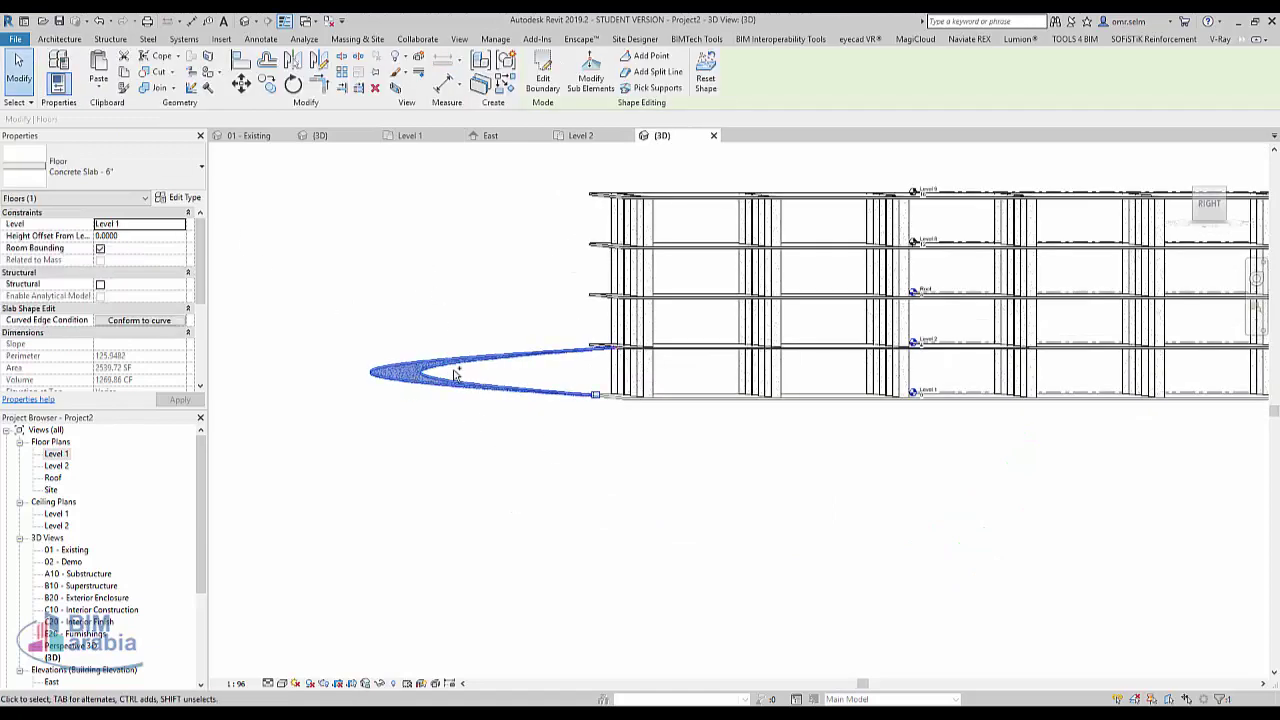
double_click(48, 454)
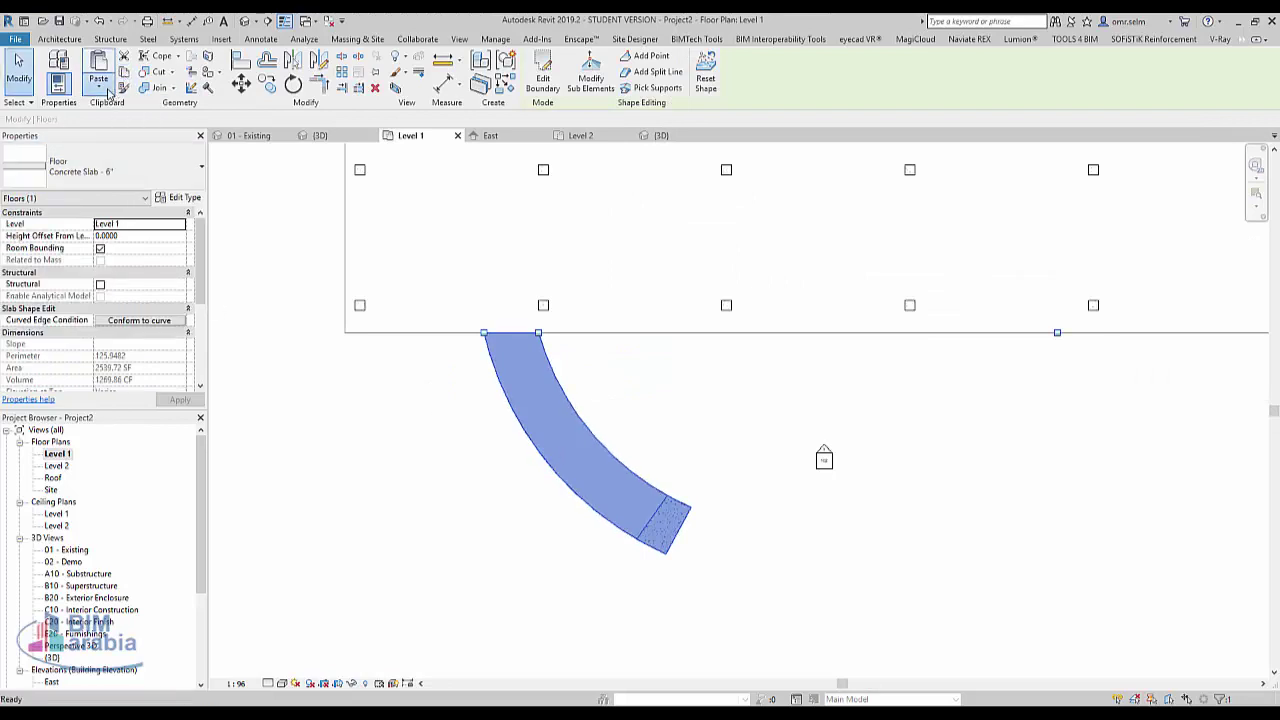
Step: Paste the sloped slab aligned to Level 2 and Level 8, then view the copies in 3D
left_click(110, 93)
left_click(125, 134)
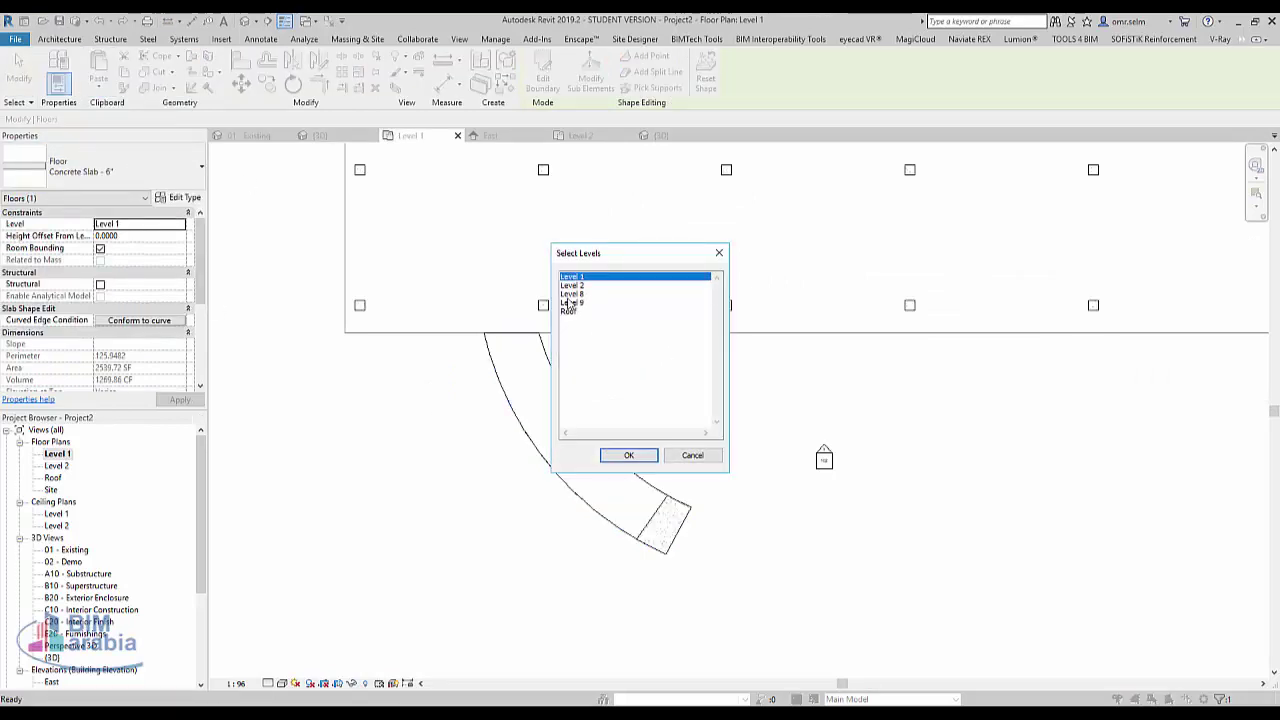
left_click(571, 294)
left_click(572, 285)
left_click(572, 293, "ctrl")
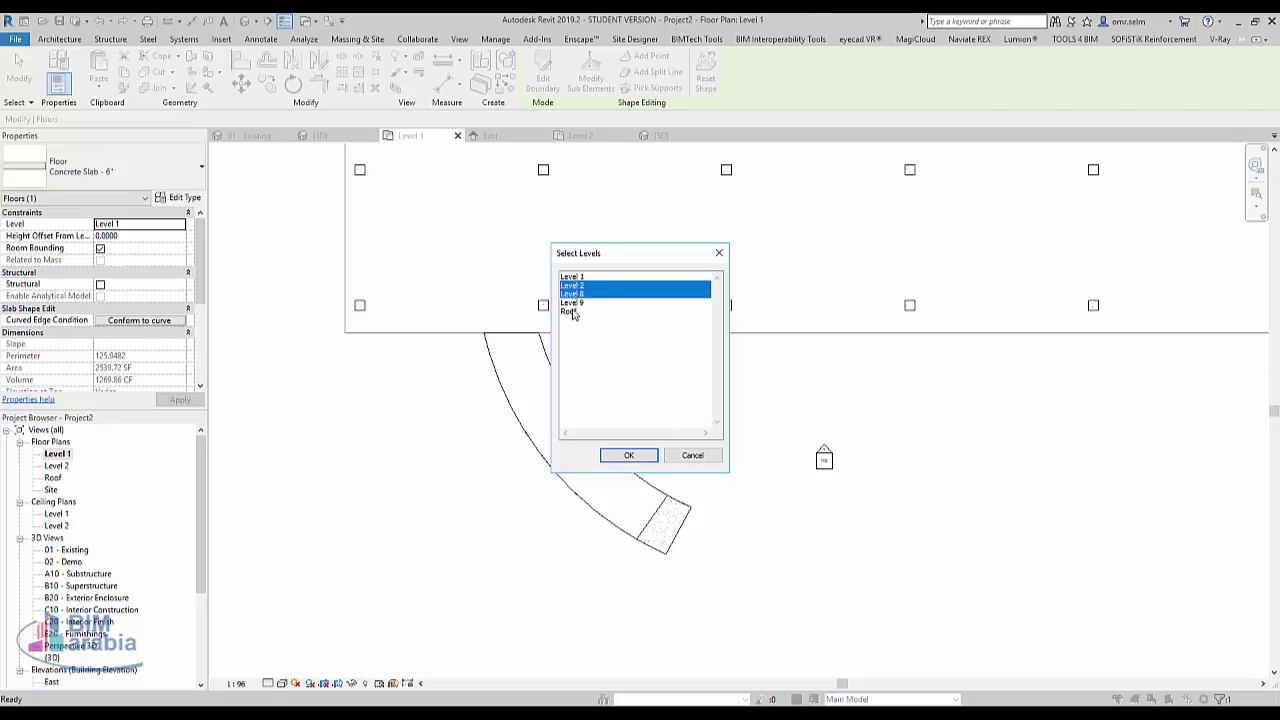
left_click(629, 455)
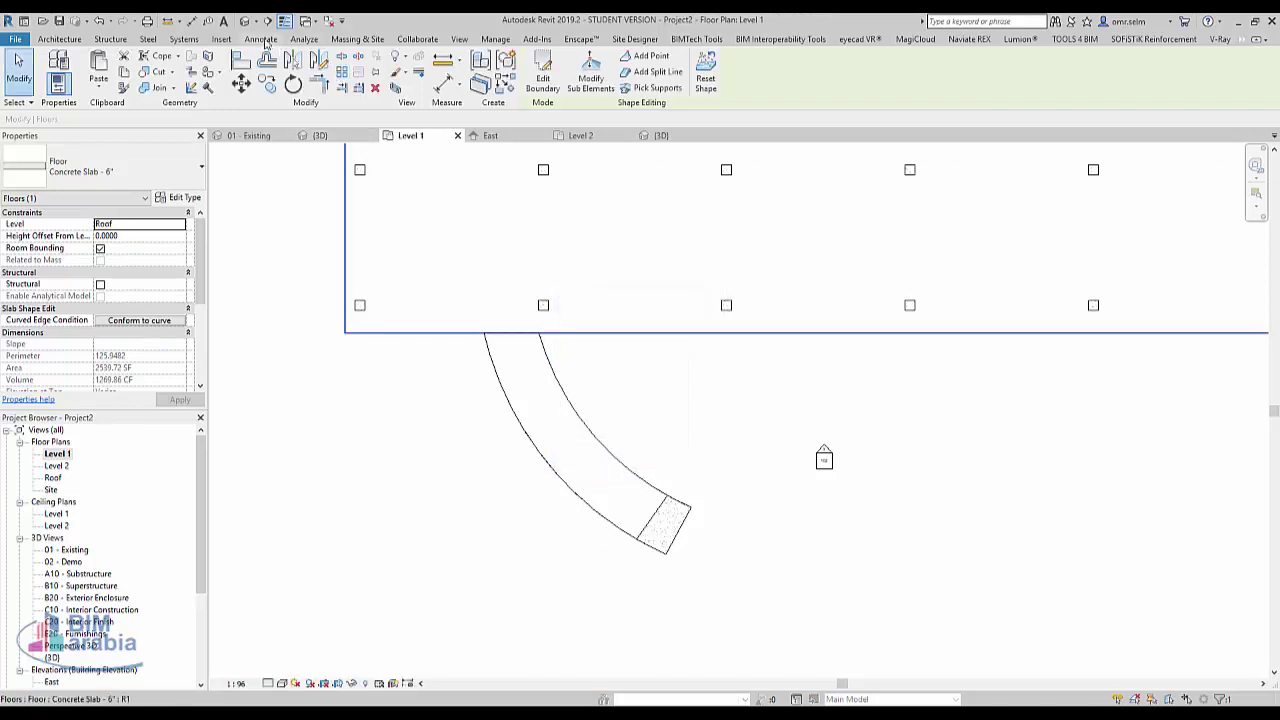
left_click(244, 20)
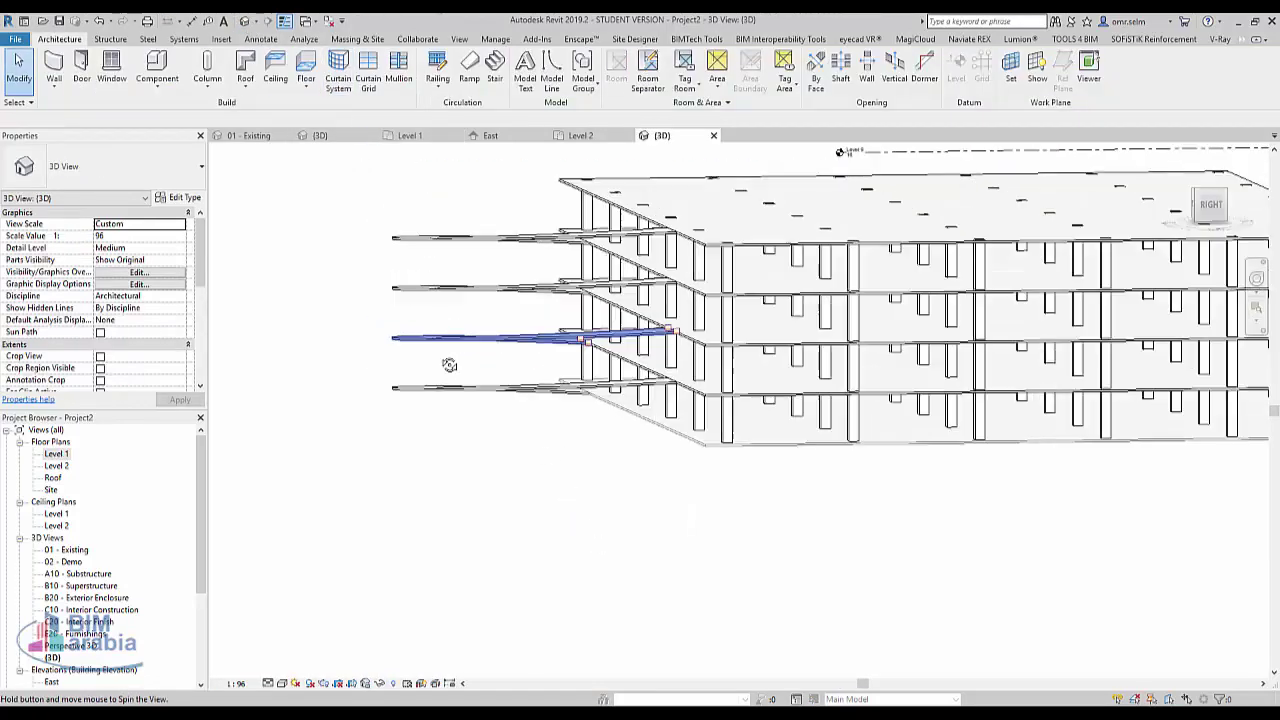